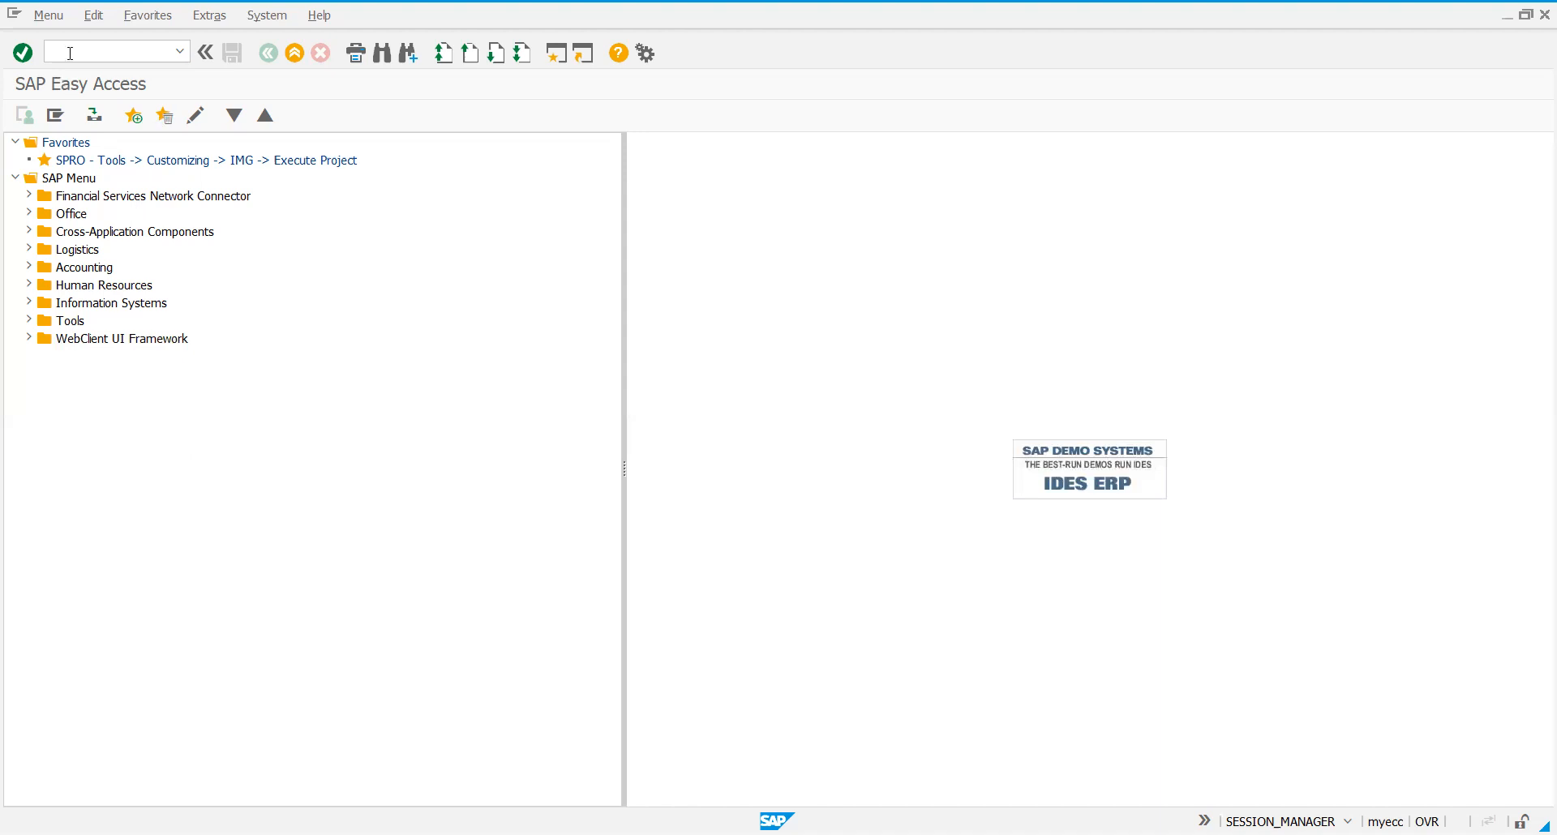
{"action": "double_click", "coordinate": [127, 165]}
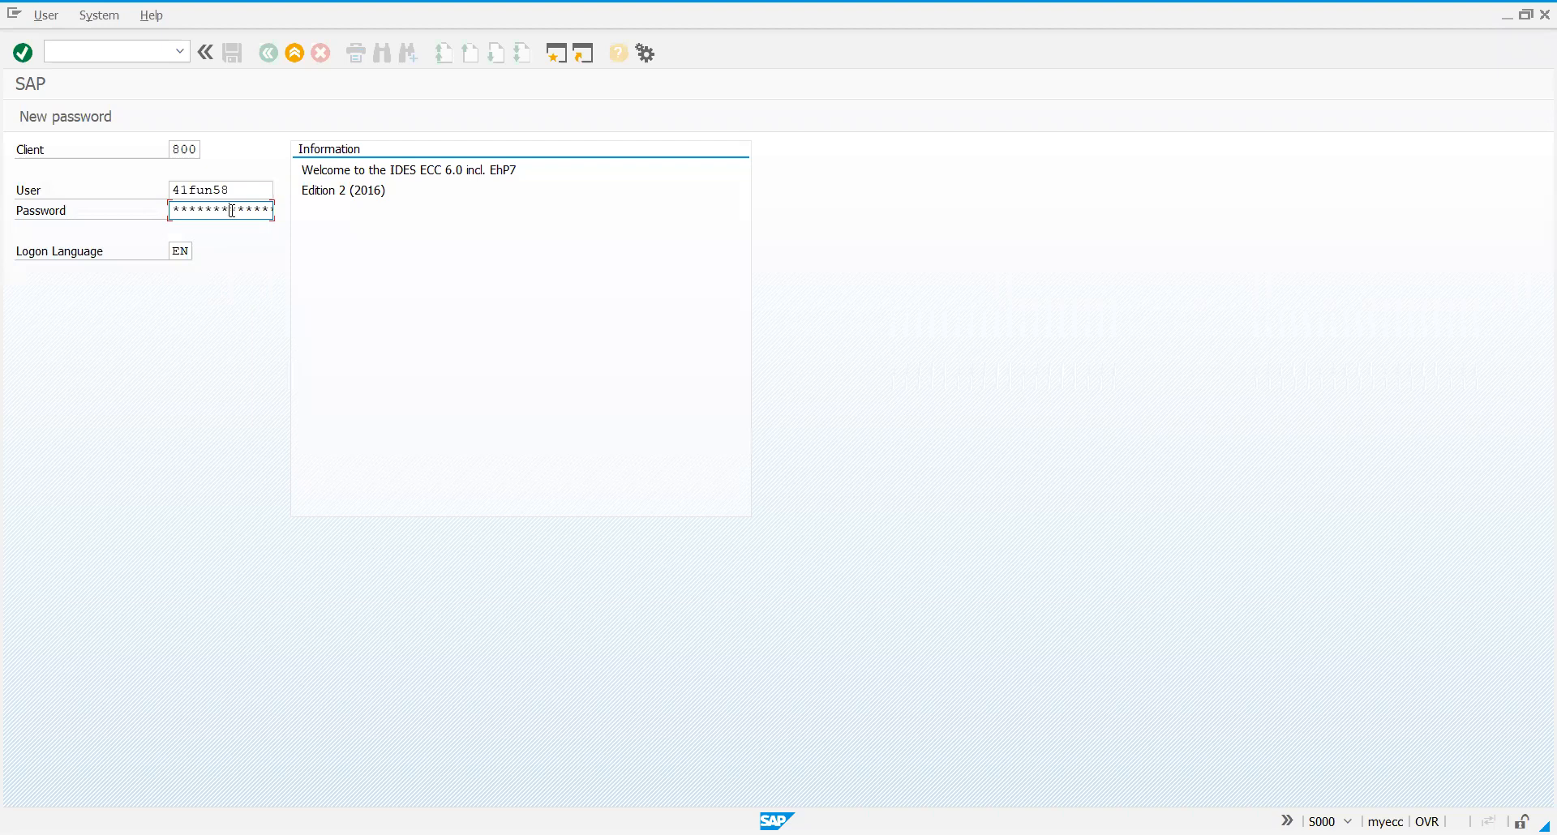
Step: Log on to client 800, continuing with this logon and ending any other logons in the system
{"action": "key", "text": "Return"}
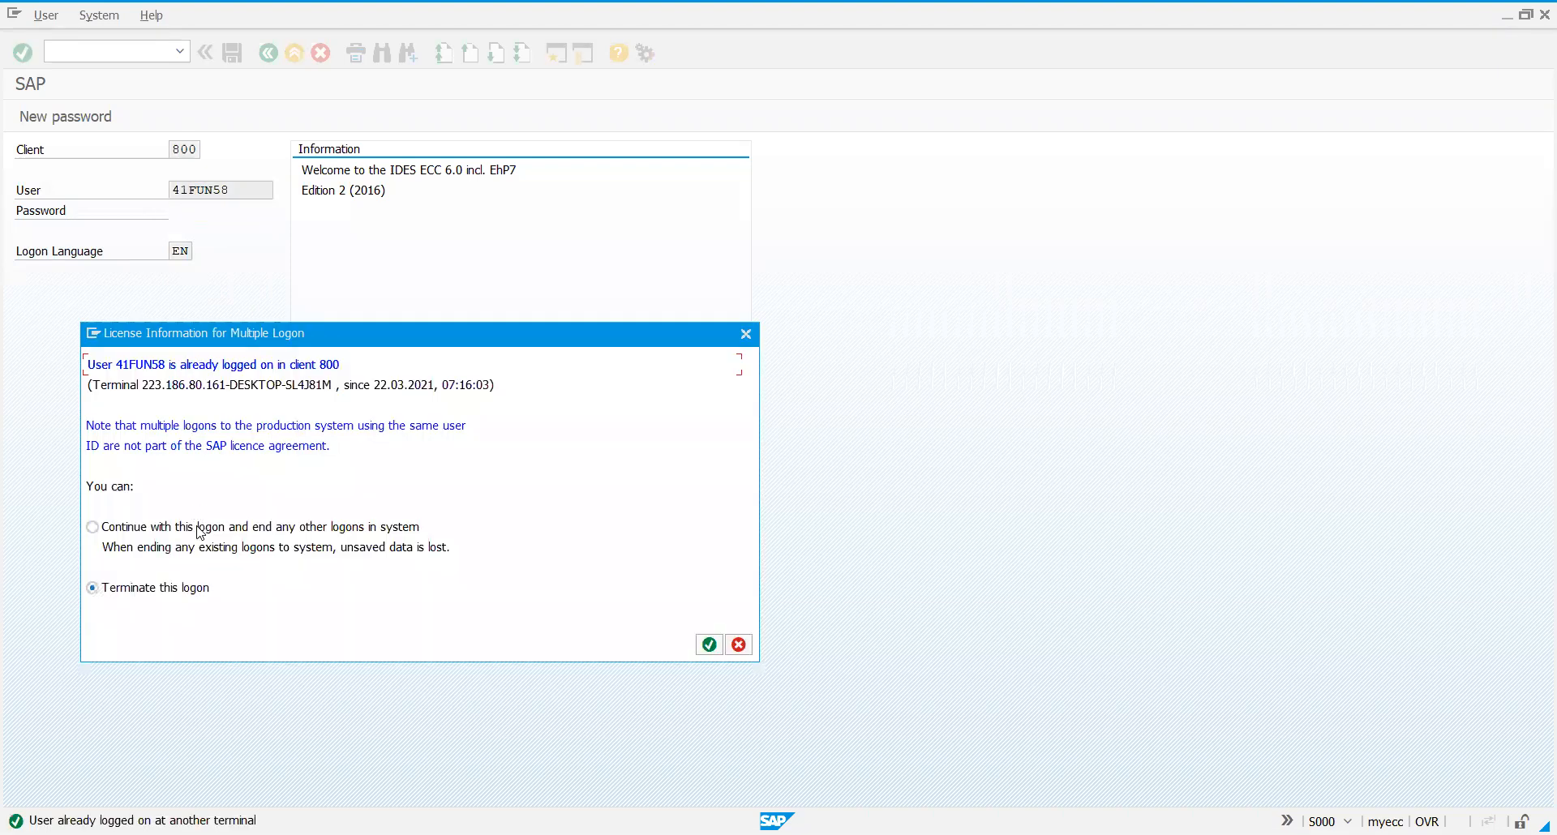
{"action": "left_click", "coordinate": [200, 532]}
{"action": "left_click", "coordinate": [710, 649]}
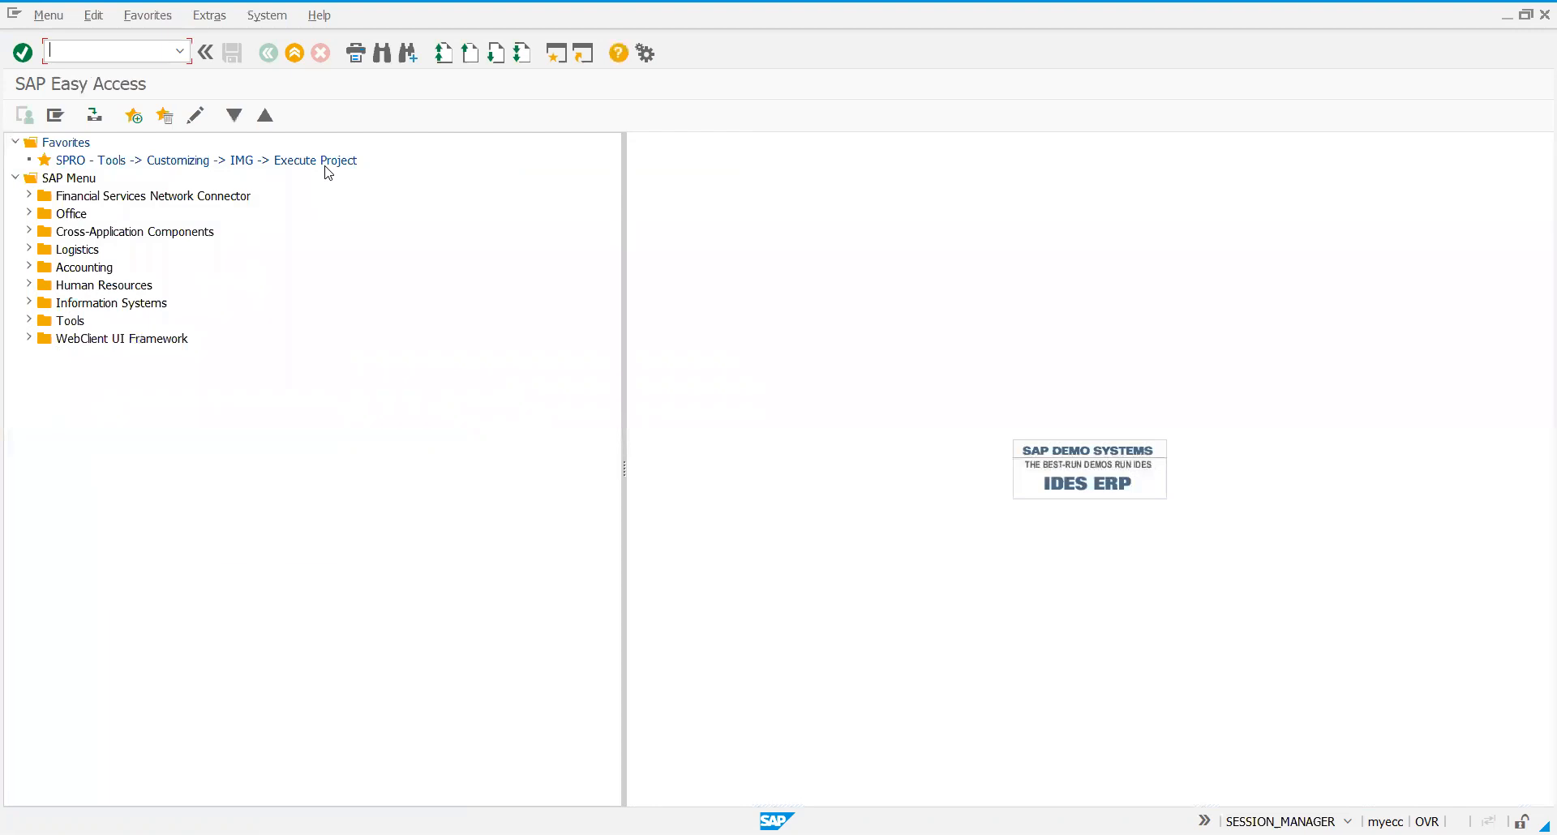
Step: Open the SAP Reference IMG and expand Financial Accounting (New) > Accounts Receivable and Accounts Payable > Vendor Accounts > Master Data > Preparations for Creating Vendor Master Data
{"action": "double_click", "coordinate": [327, 161]}
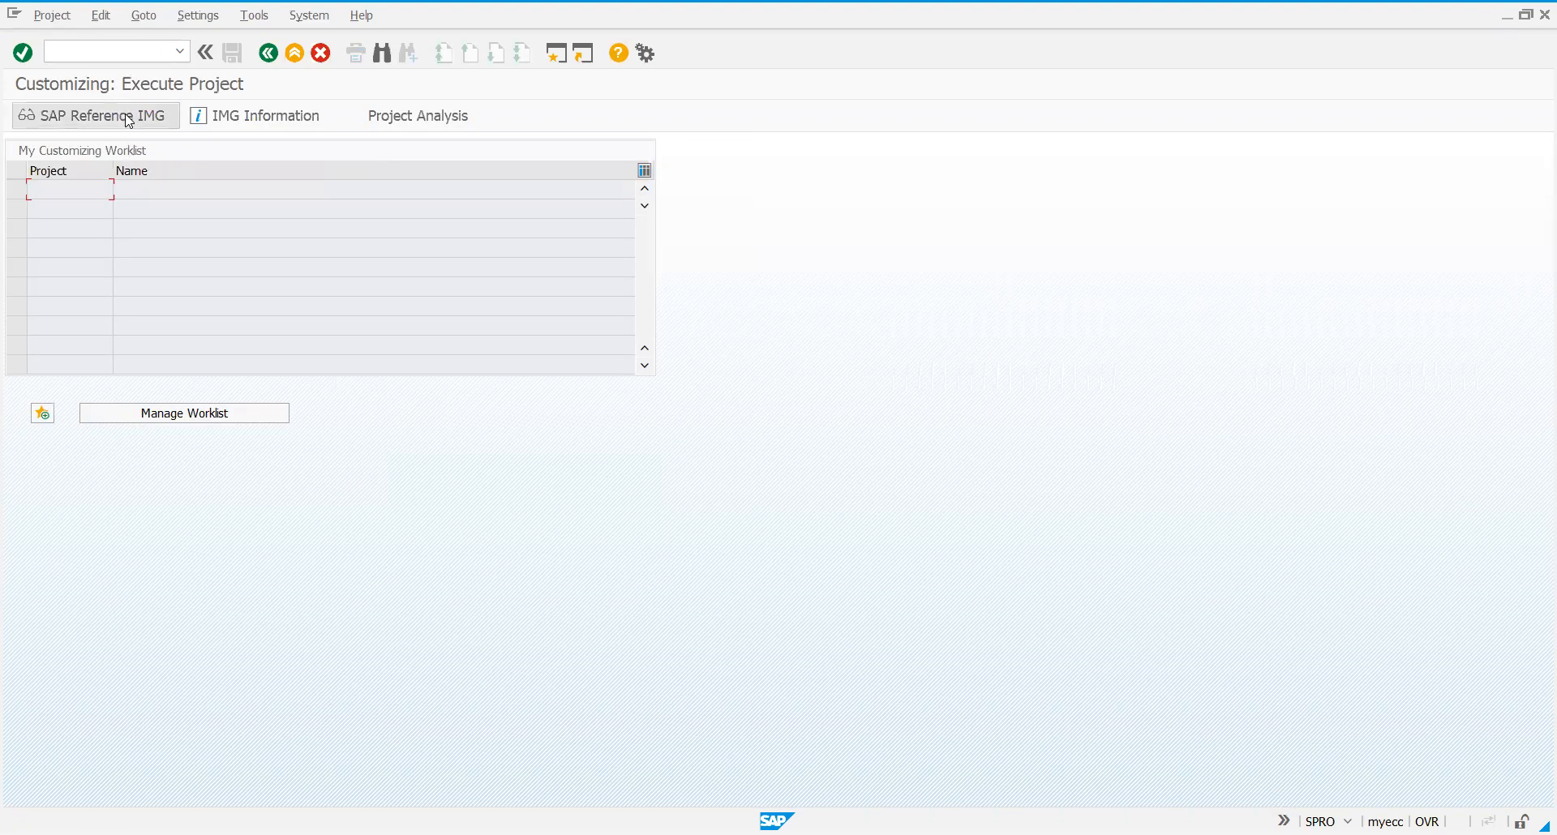
{"action": "left_click", "coordinate": [113, 116]}
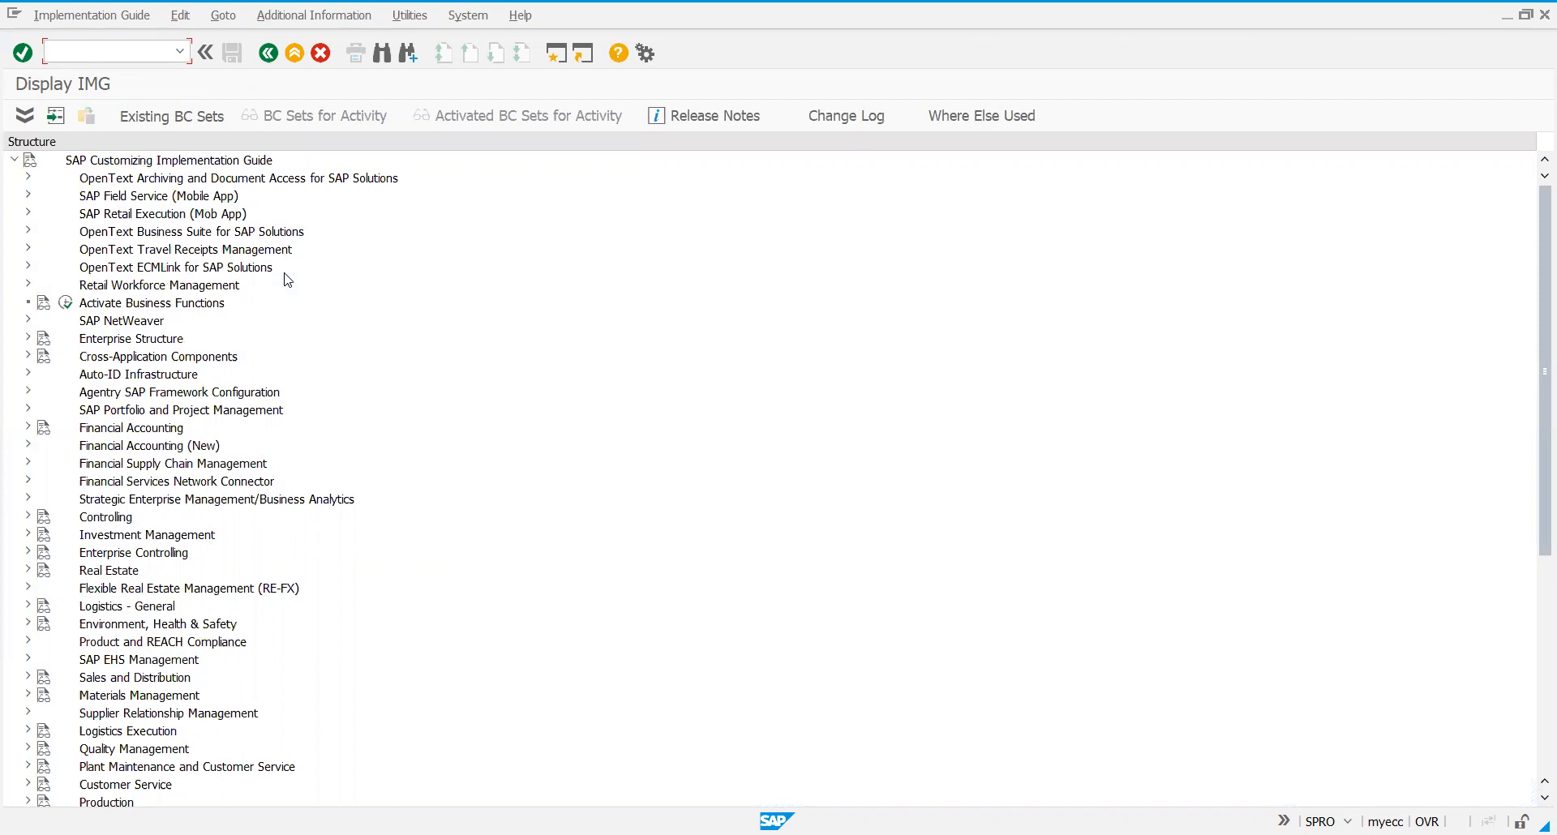
{"action": "left_click", "coordinate": [30, 448]}
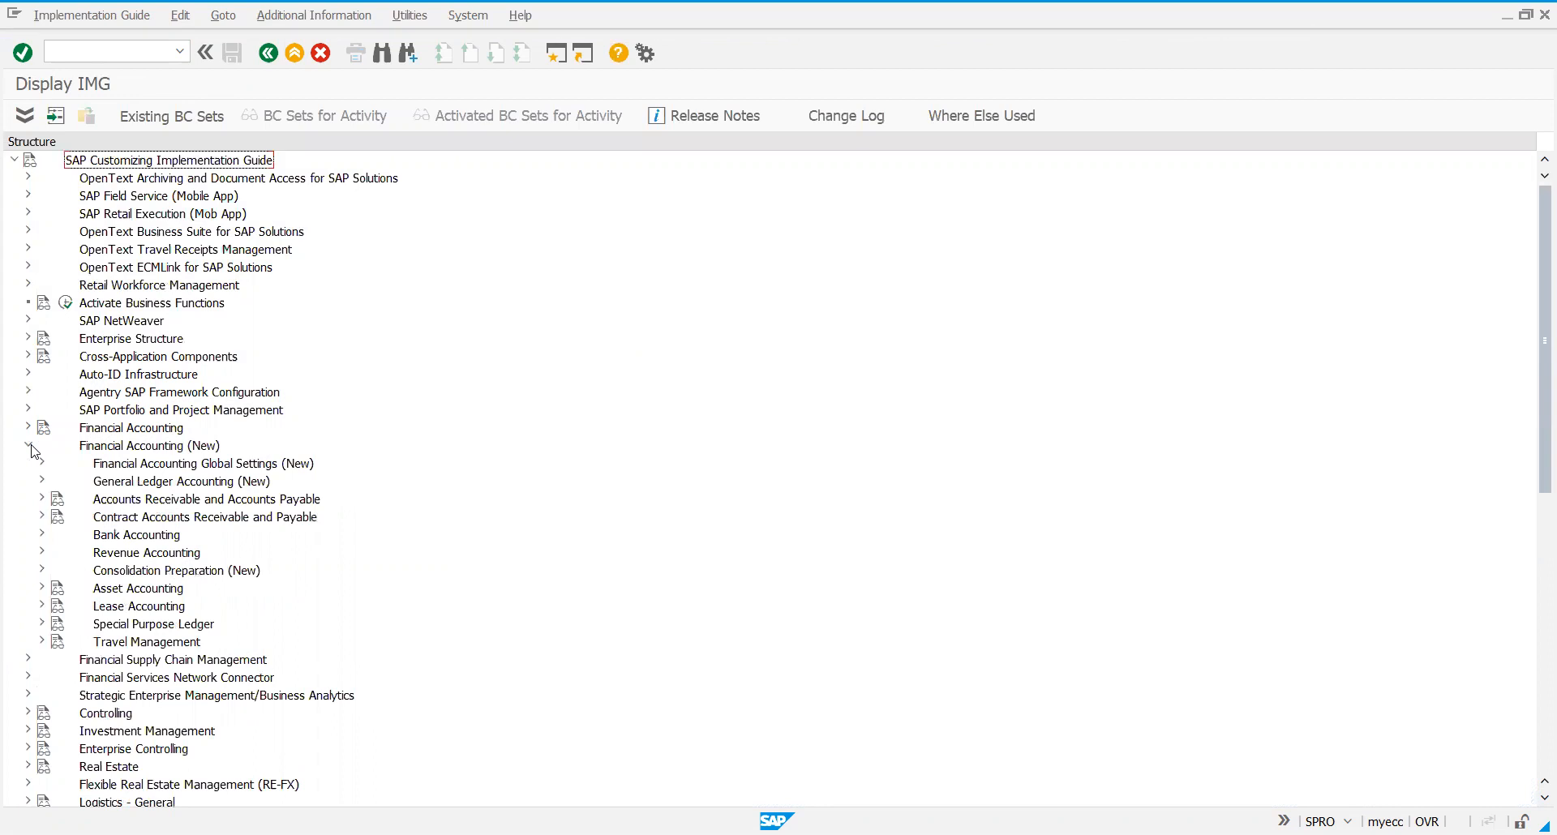
{"action": "left_click", "coordinate": [42, 500]}
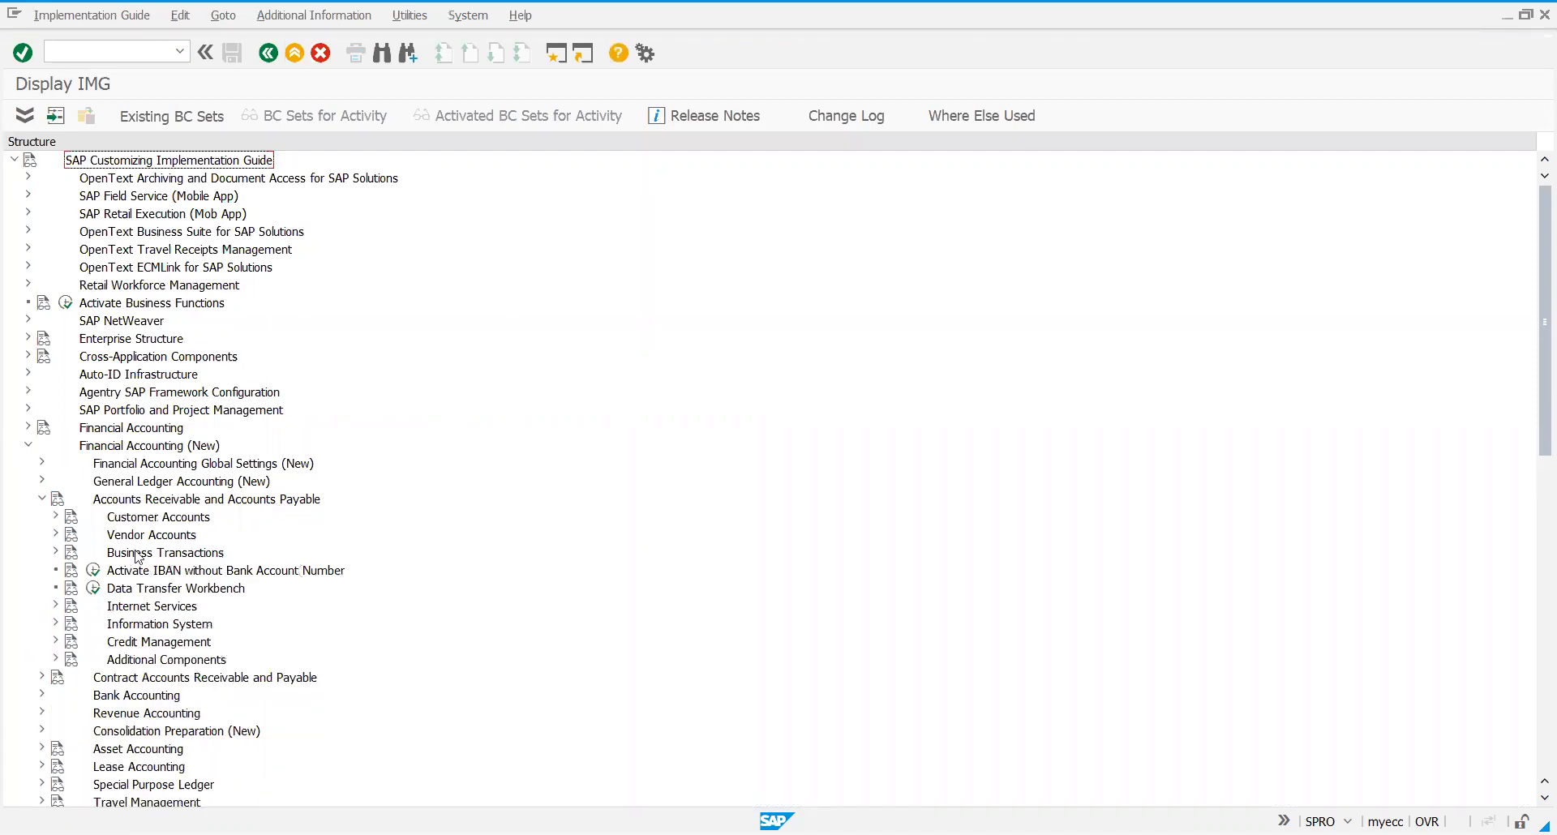
{"action": "left_click", "coordinate": [56, 534]}
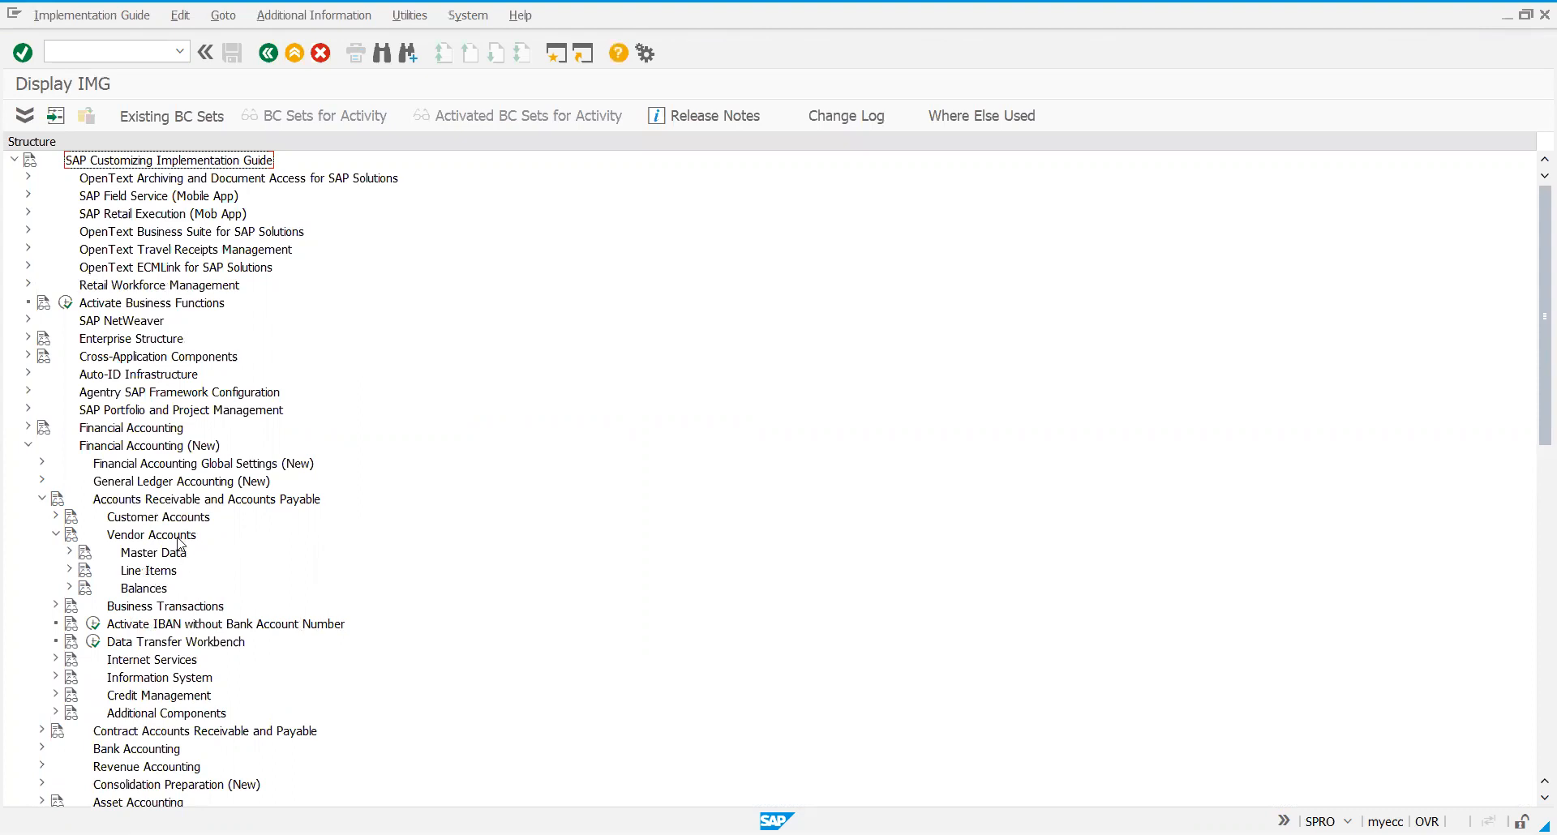
{"action": "left_click", "coordinate": [70, 552]}
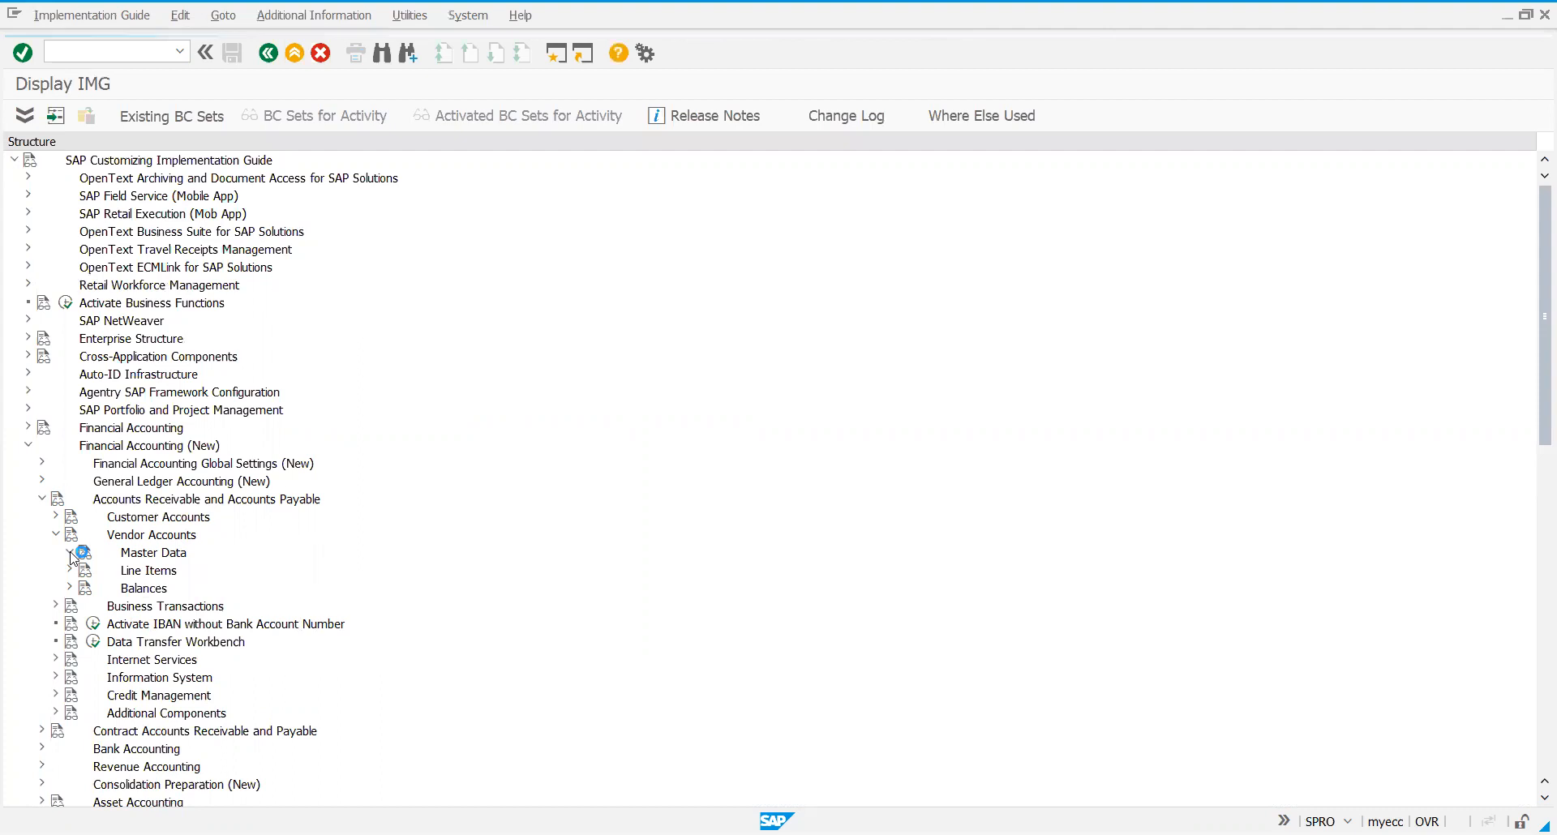
{"action": "left_click", "coordinate": [177, 558]}
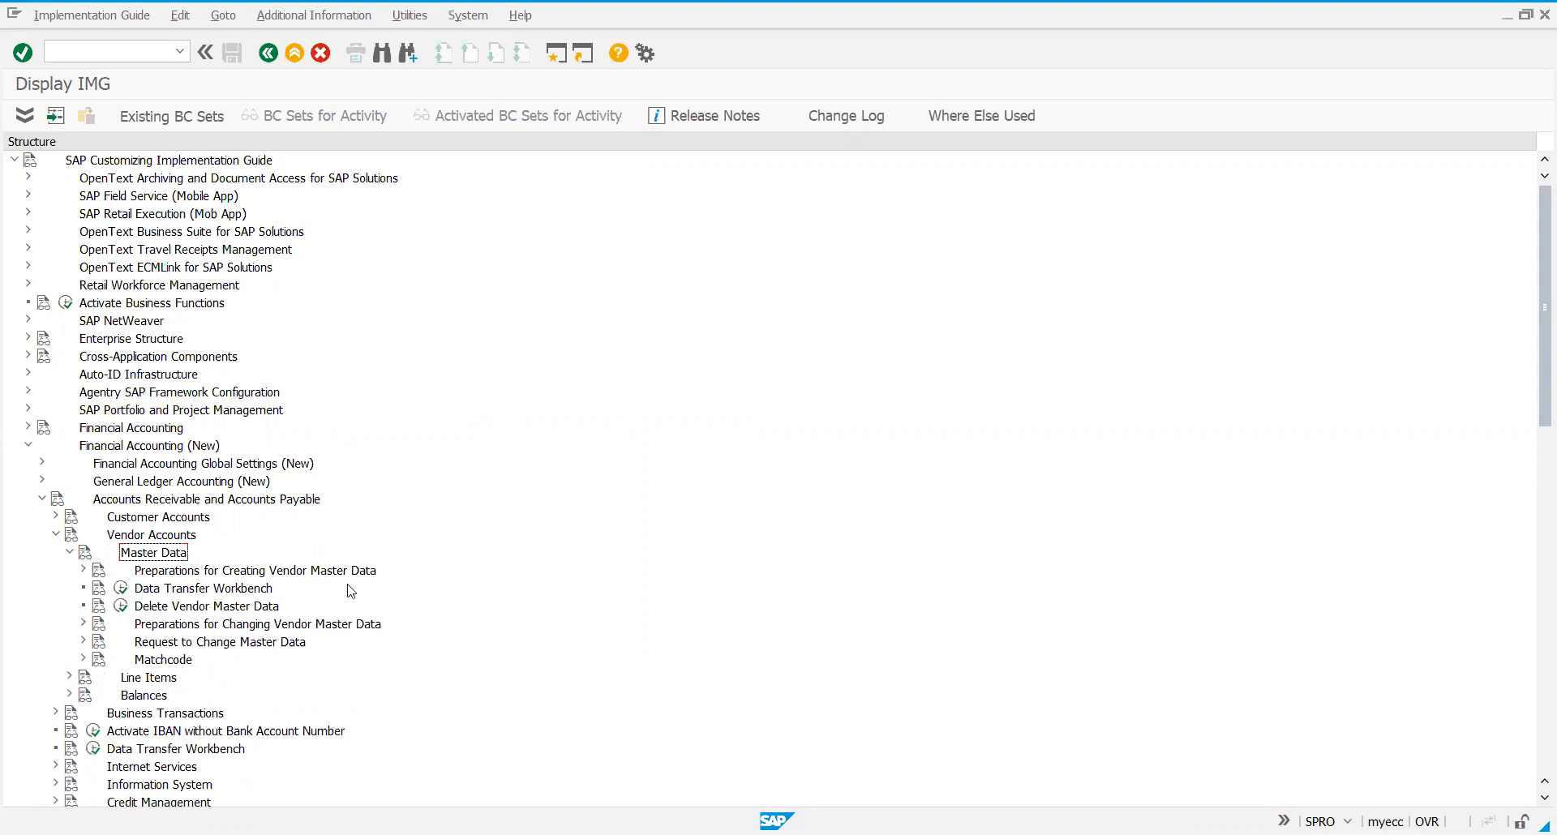
{"action": "left_click", "coordinate": [82, 572]}
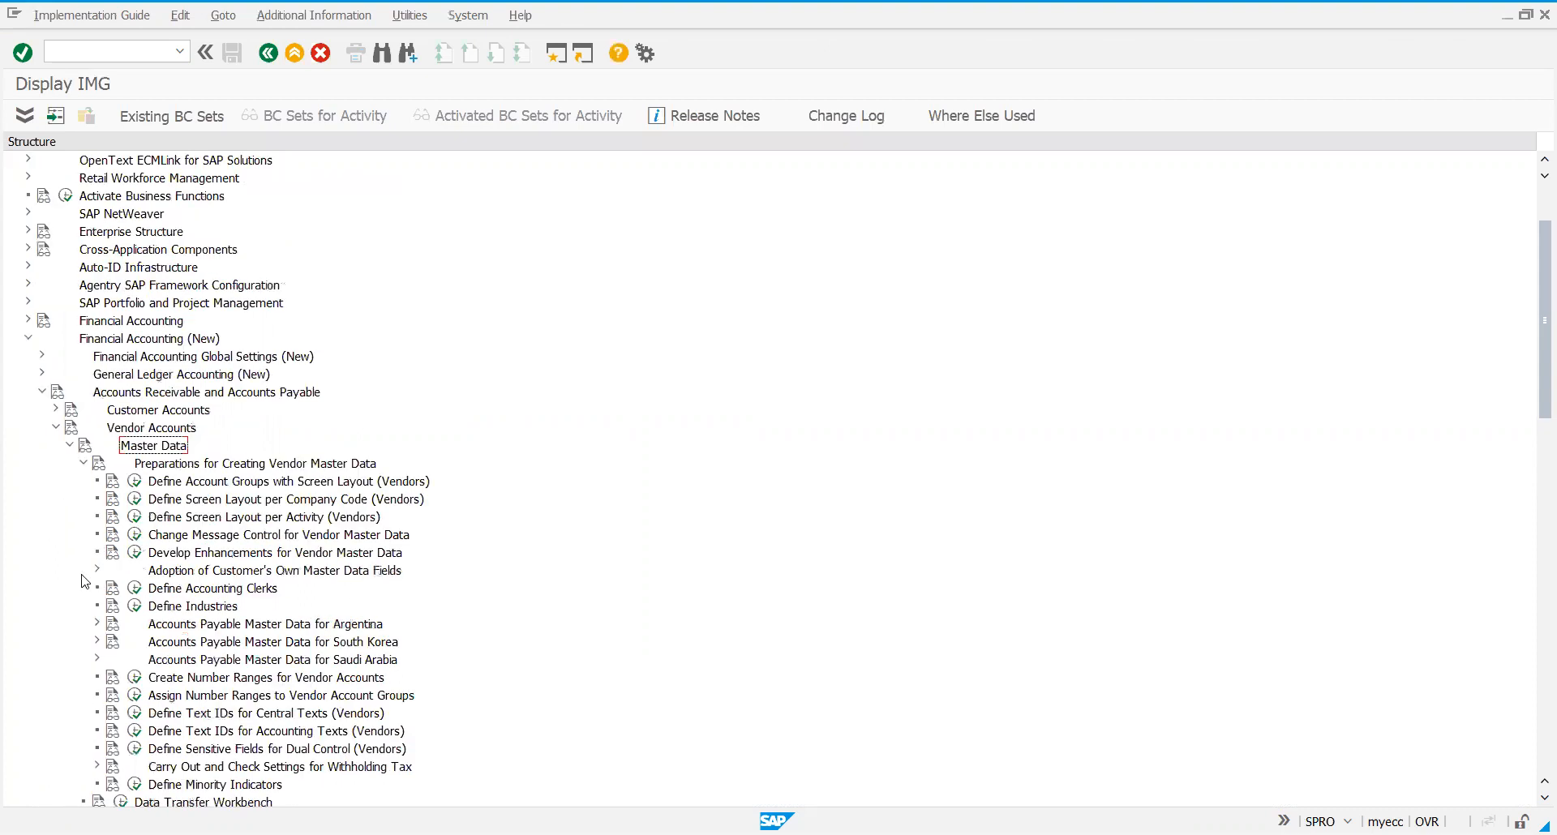
{"action": "left_click", "coordinate": [239, 467]}
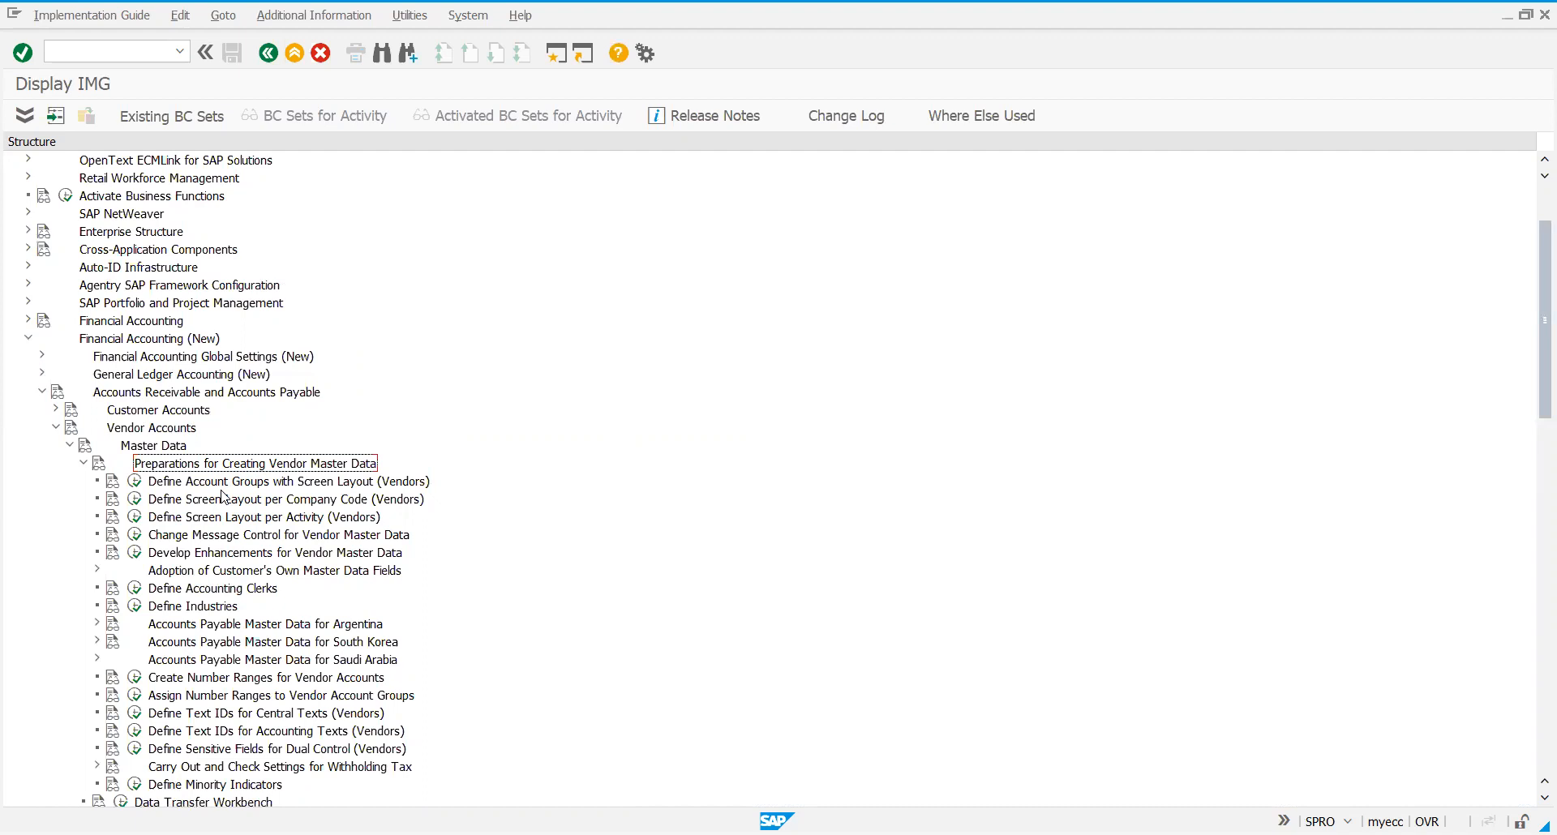
Step: Review the IMG activities for defining vendor account groups, creating vendor number ranges and assigning number ranges to vendor account groups
{"action": "left_click", "coordinate": [232, 484]}
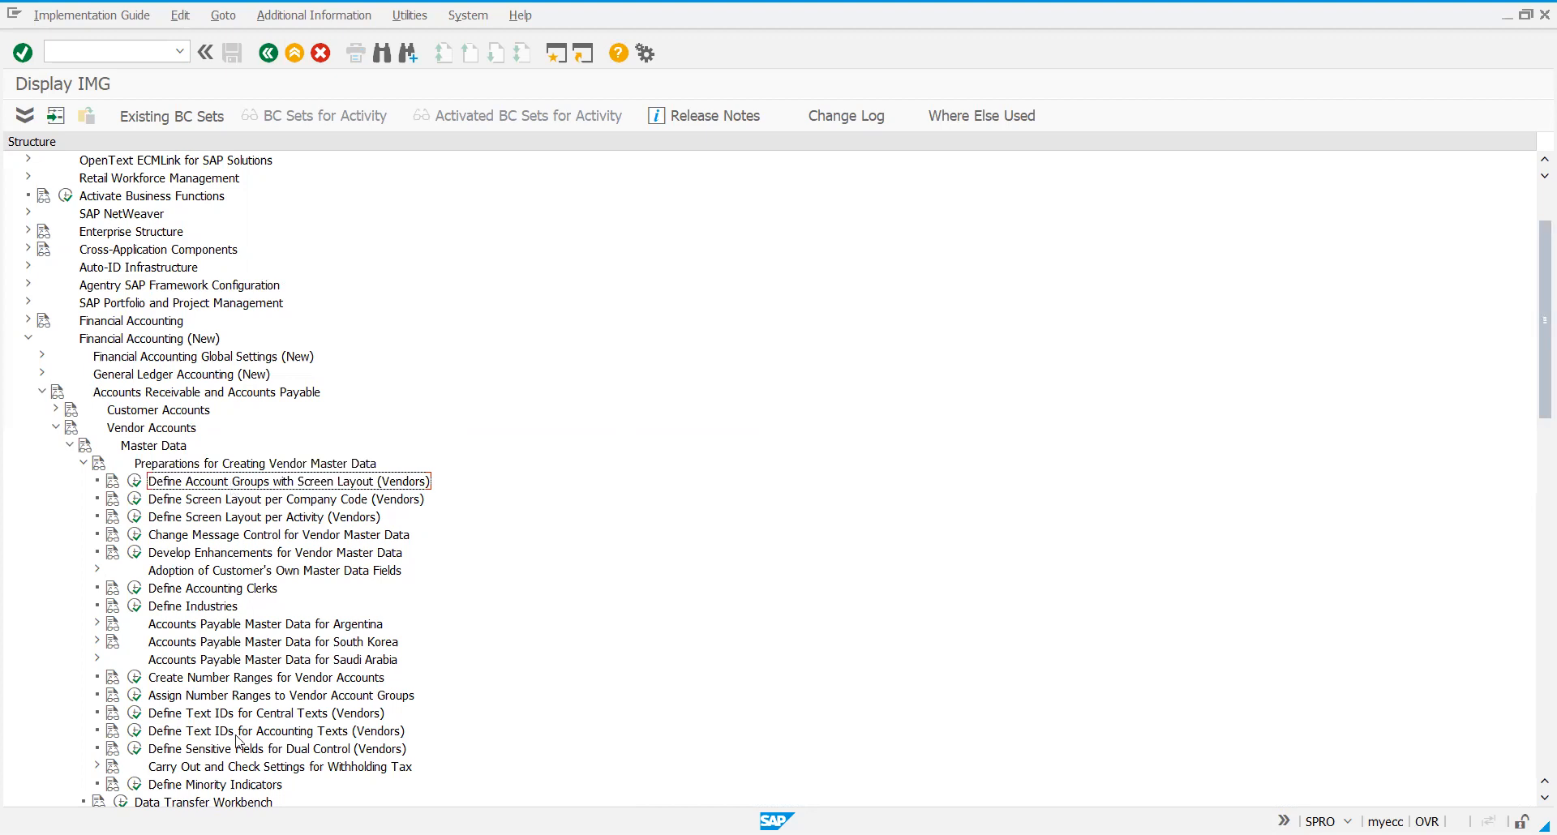
{"action": "left_click", "coordinate": [271, 679]}
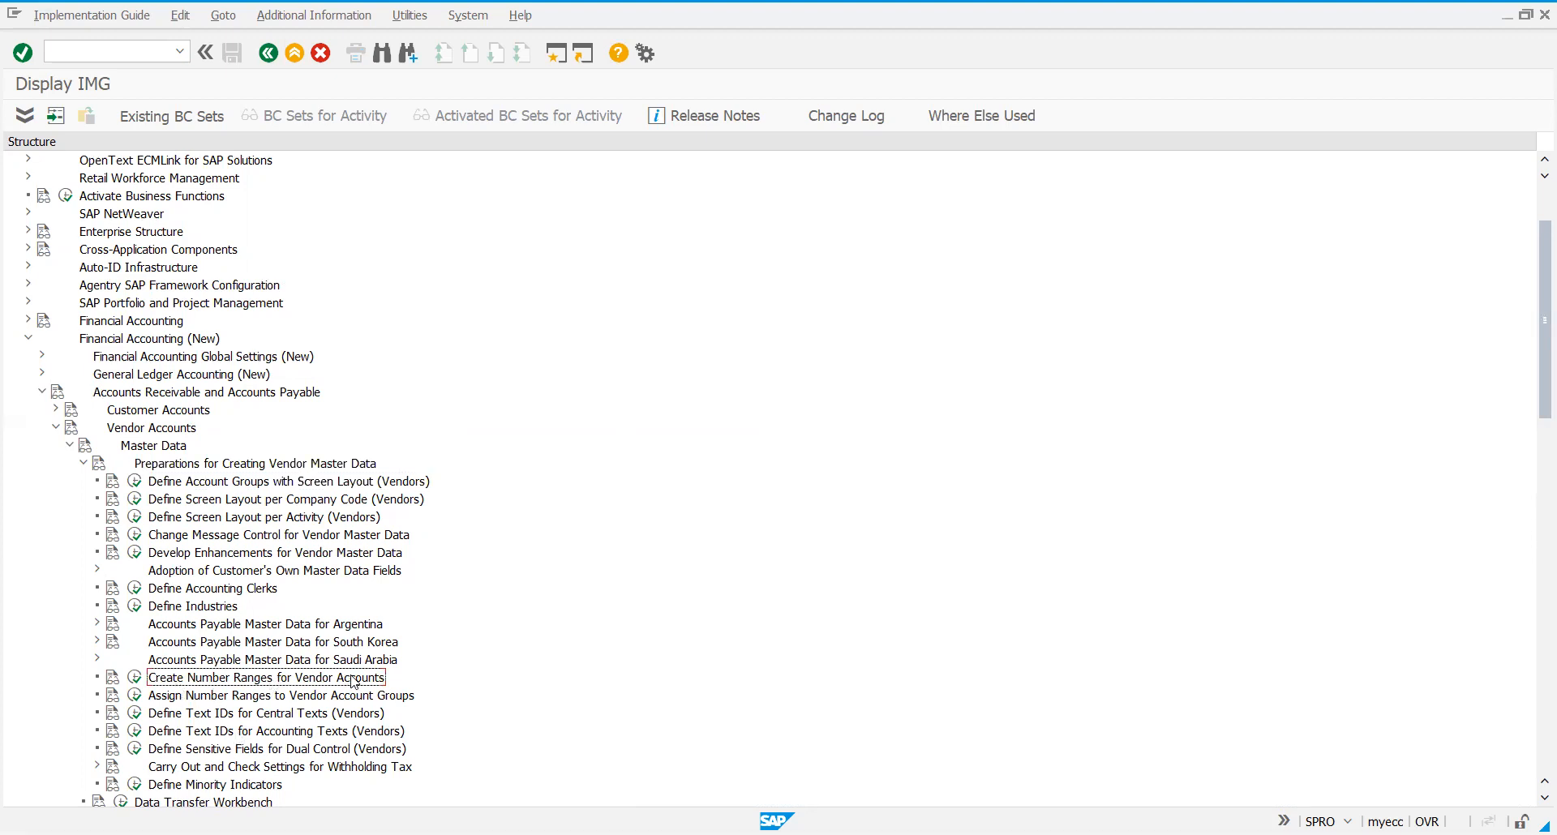
{"action": "left_click", "coordinate": [324, 698]}
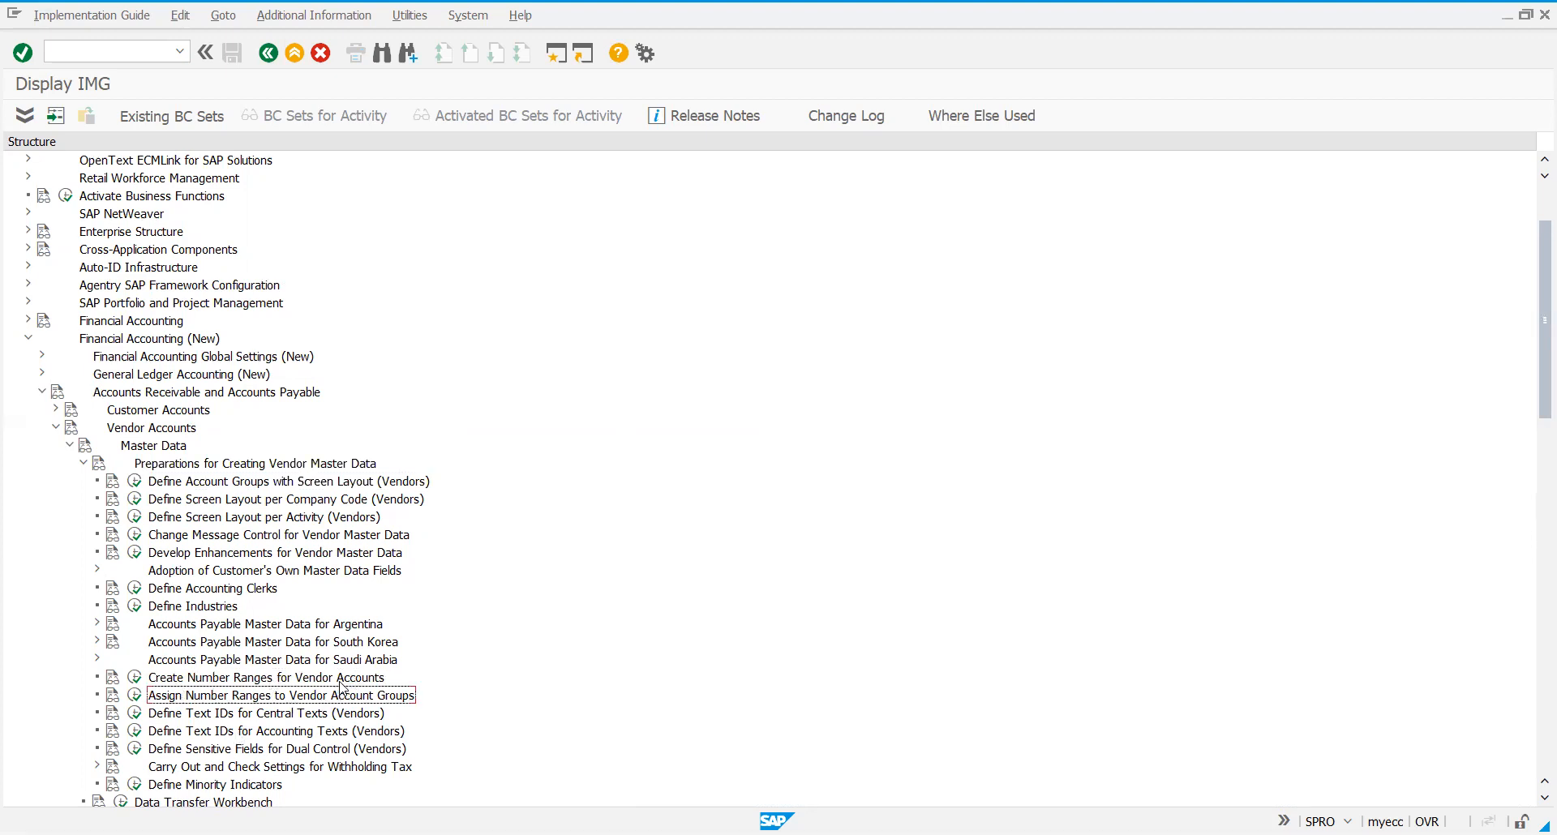
{"action": "left_click", "coordinate": [339, 681]}
{"action": "left_click", "coordinate": [344, 697]}
{"action": "left_click", "coordinate": [344, 681]}
{"action": "left_click", "coordinate": [346, 699]}
{"action": "left_click", "coordinate": [265, 485]}
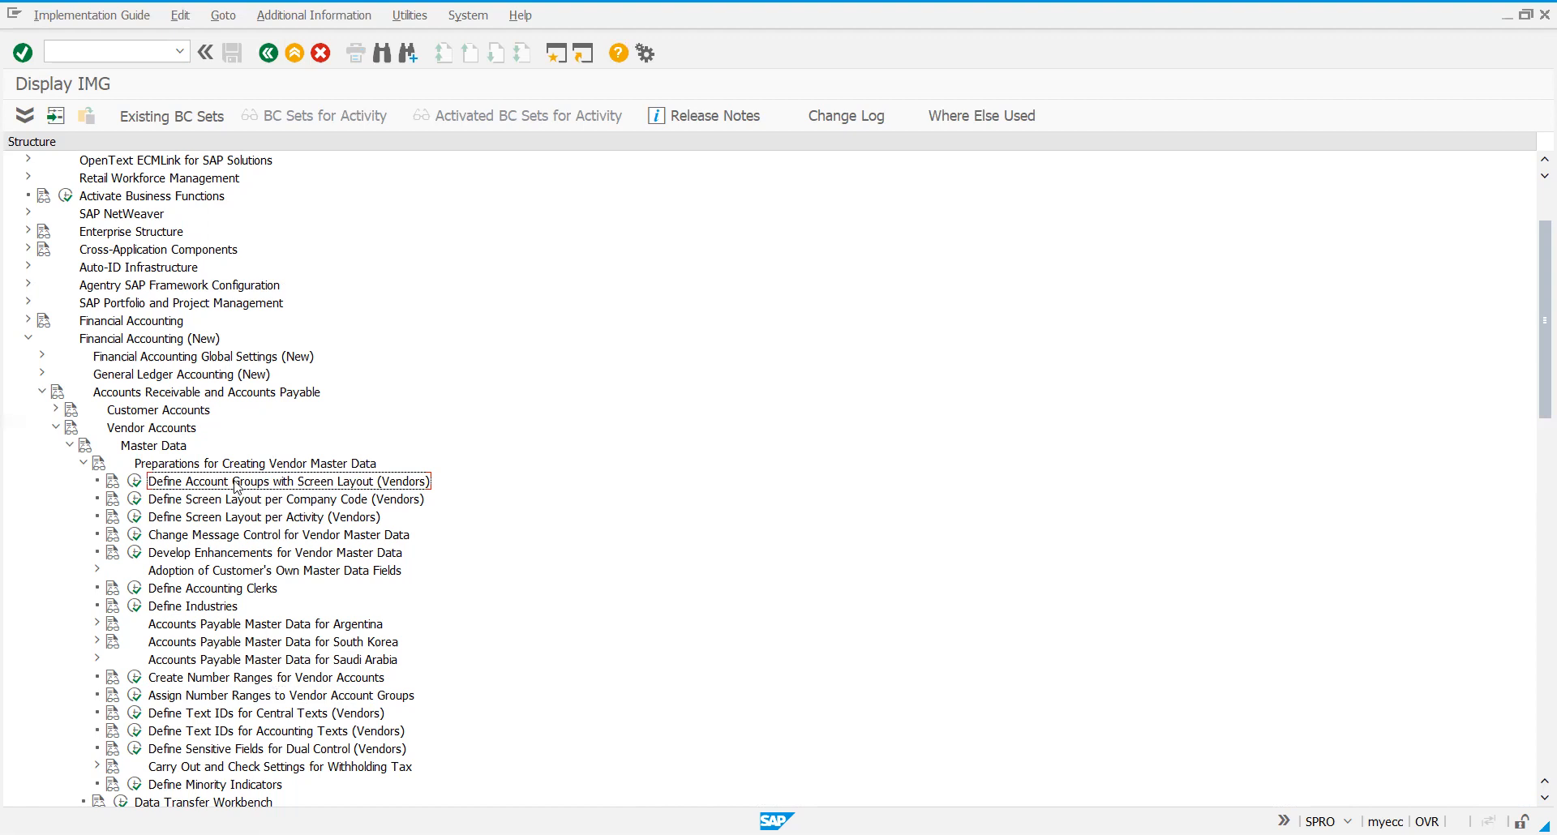
Step: Under Define Account Groups with Screen Layout (Vendors), create account group PTVG with the meaning "PTPL Vendor A/c Grp"
{"action": "left_click", "coordinate": [134, 483]}
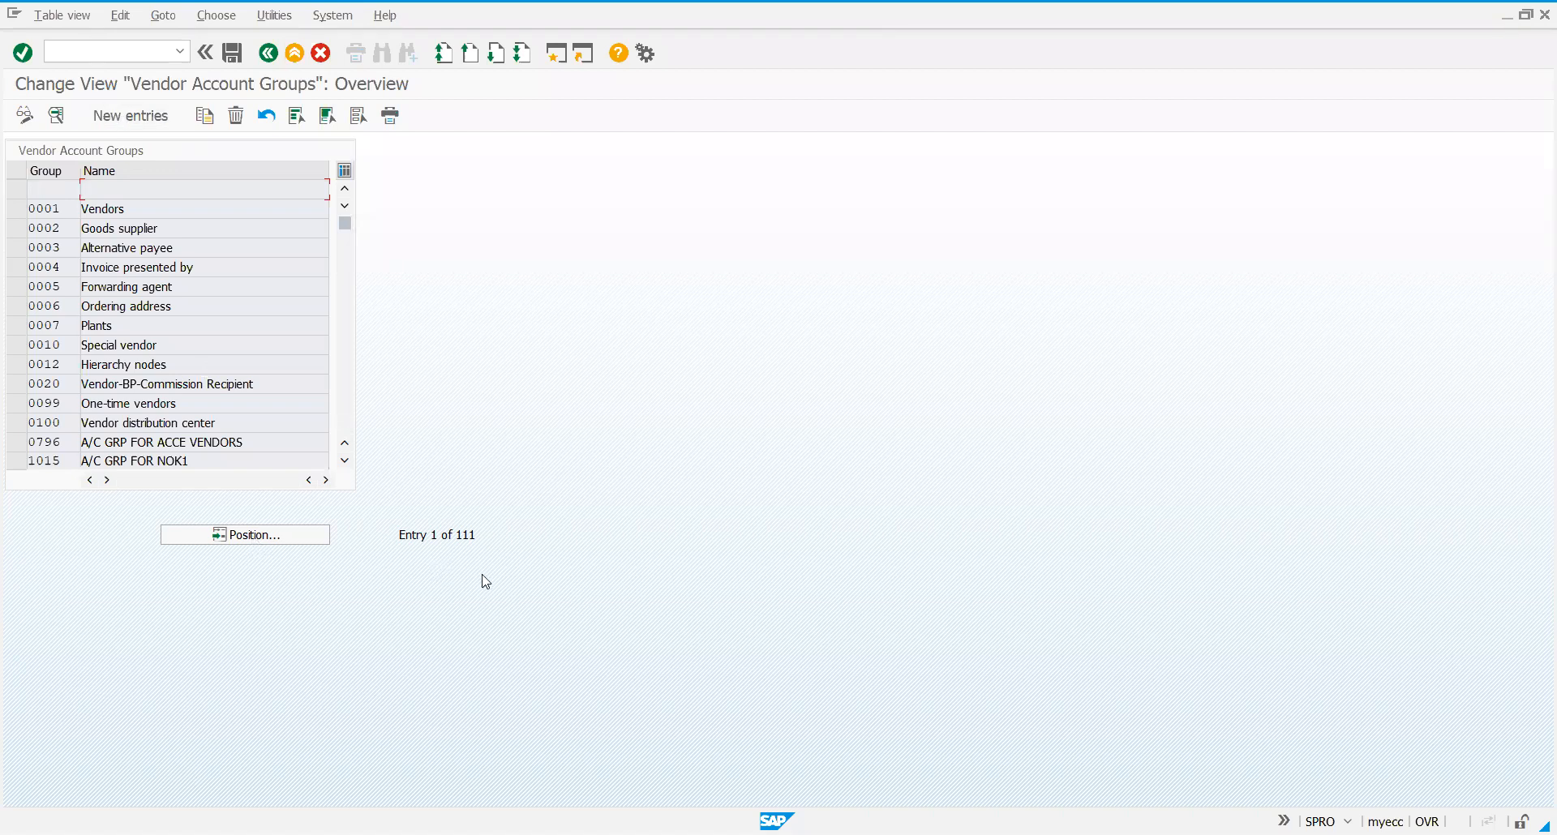
{"action": "left_click", "coordinate": [128, 128]}
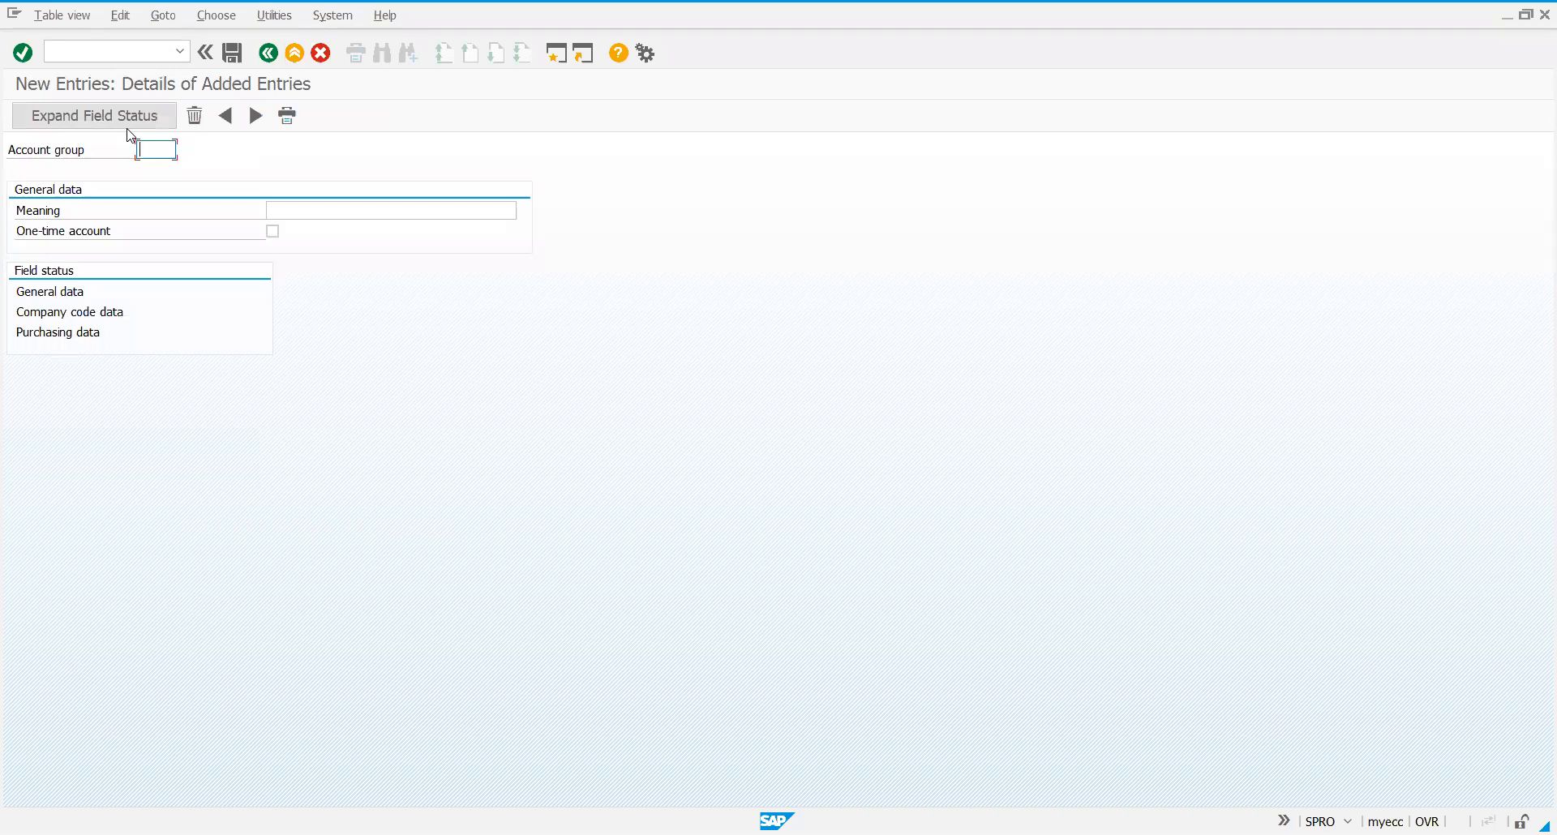
{"action": "type", "text": "PTVG"}
{"action": "left_click", "coordinate": [299, 208]}
{"action": "type", "text": "PTPL Vendor "}
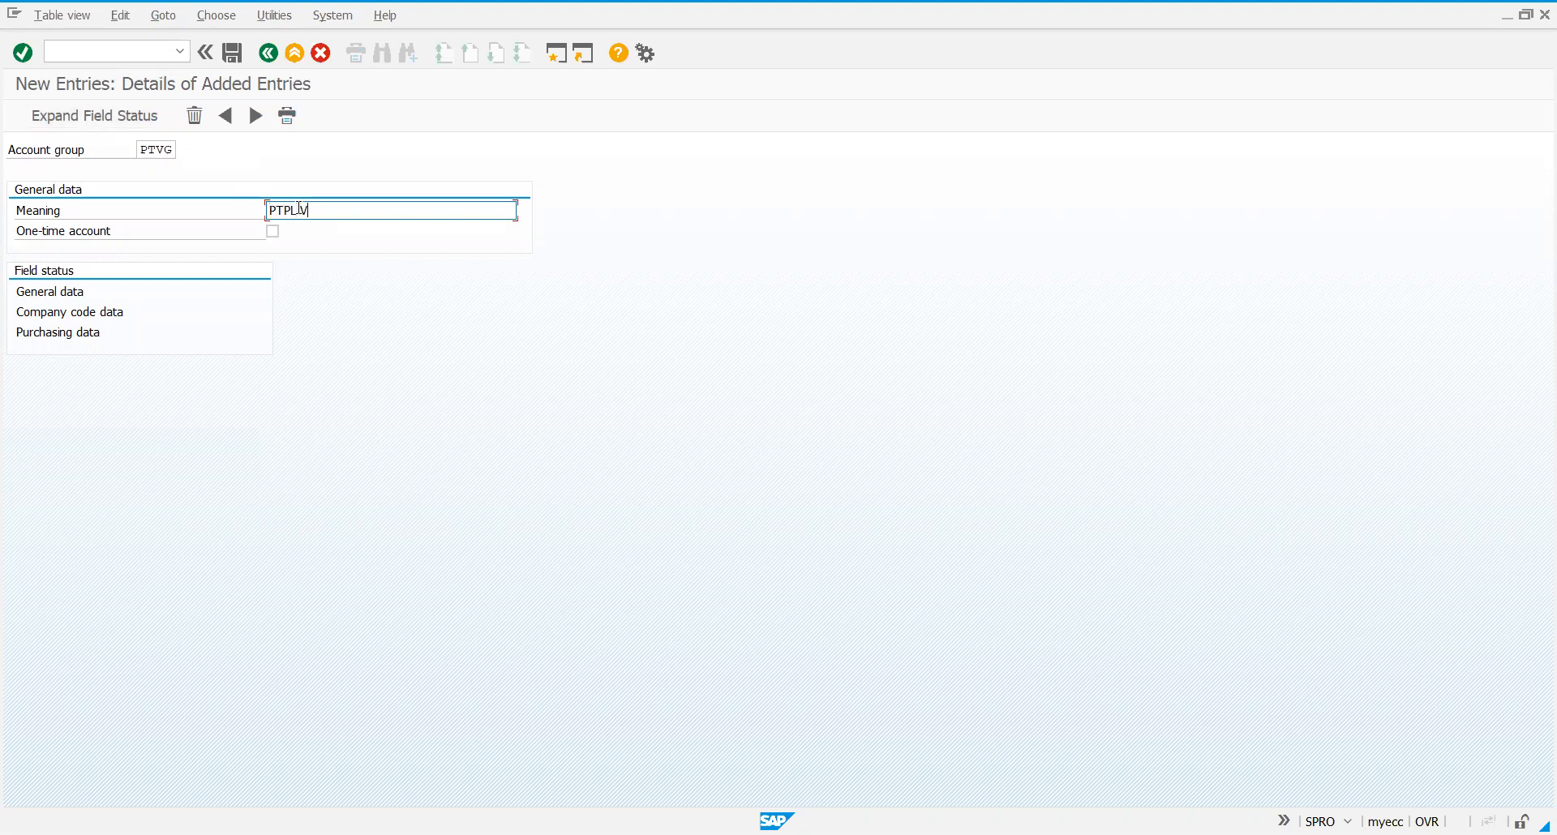
{"action": "type", "text": "A/v"}
{"action": "key", "text": "BackSpace"}
{"action": "type", "text": "c Frp"}
{"action": "key", "text": "BackSpace"}
{"action": "key", "text": "BackSpace"}
{"action": "key", "text": "BackSpace"}
{"action": "type", "text": "Grp"}
Step: Save the new vendor account group in the PTPL-PROJECT customizing request and return to the implementation guide
{"action": "left_click", "coordinate": [236, 58]}
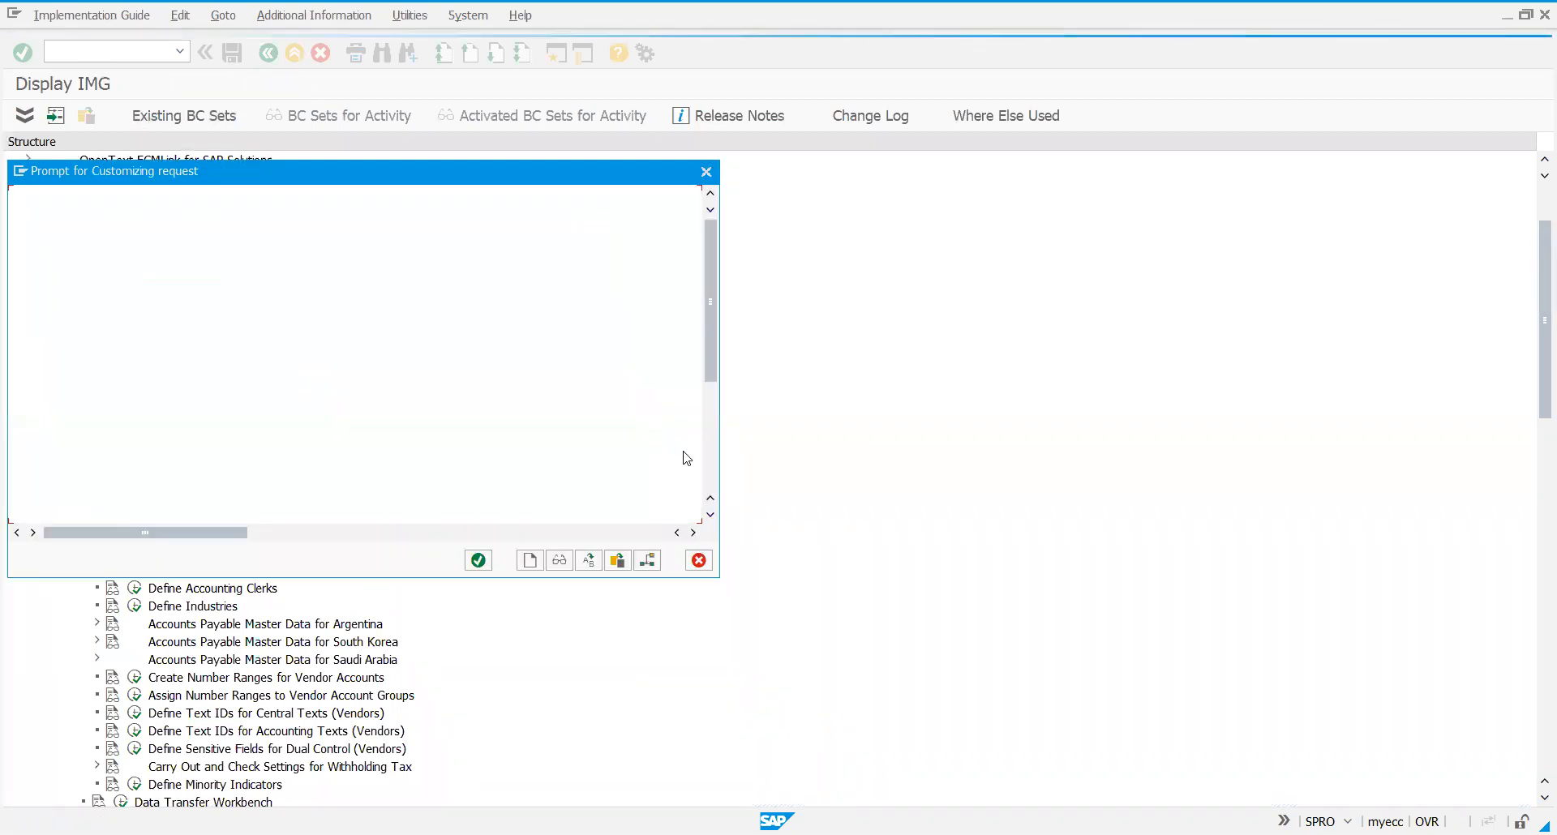
{"action": "left_click", "coordinate": [716, 480]}
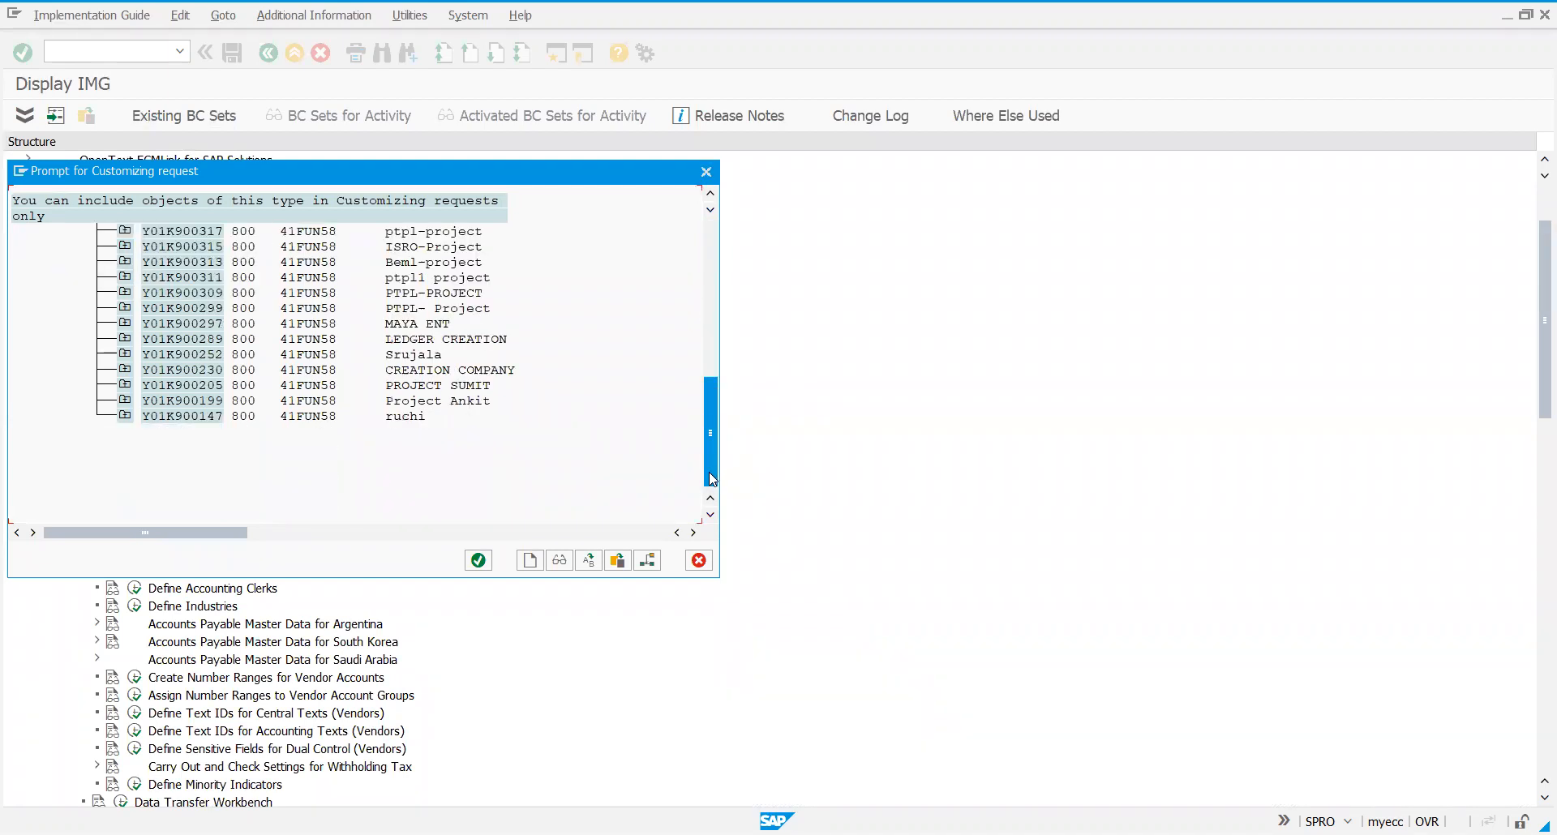
{"action": "double_click", "coordinate": [417, 297]}
{"action": "left_click", "coordinate": [321, 321]}
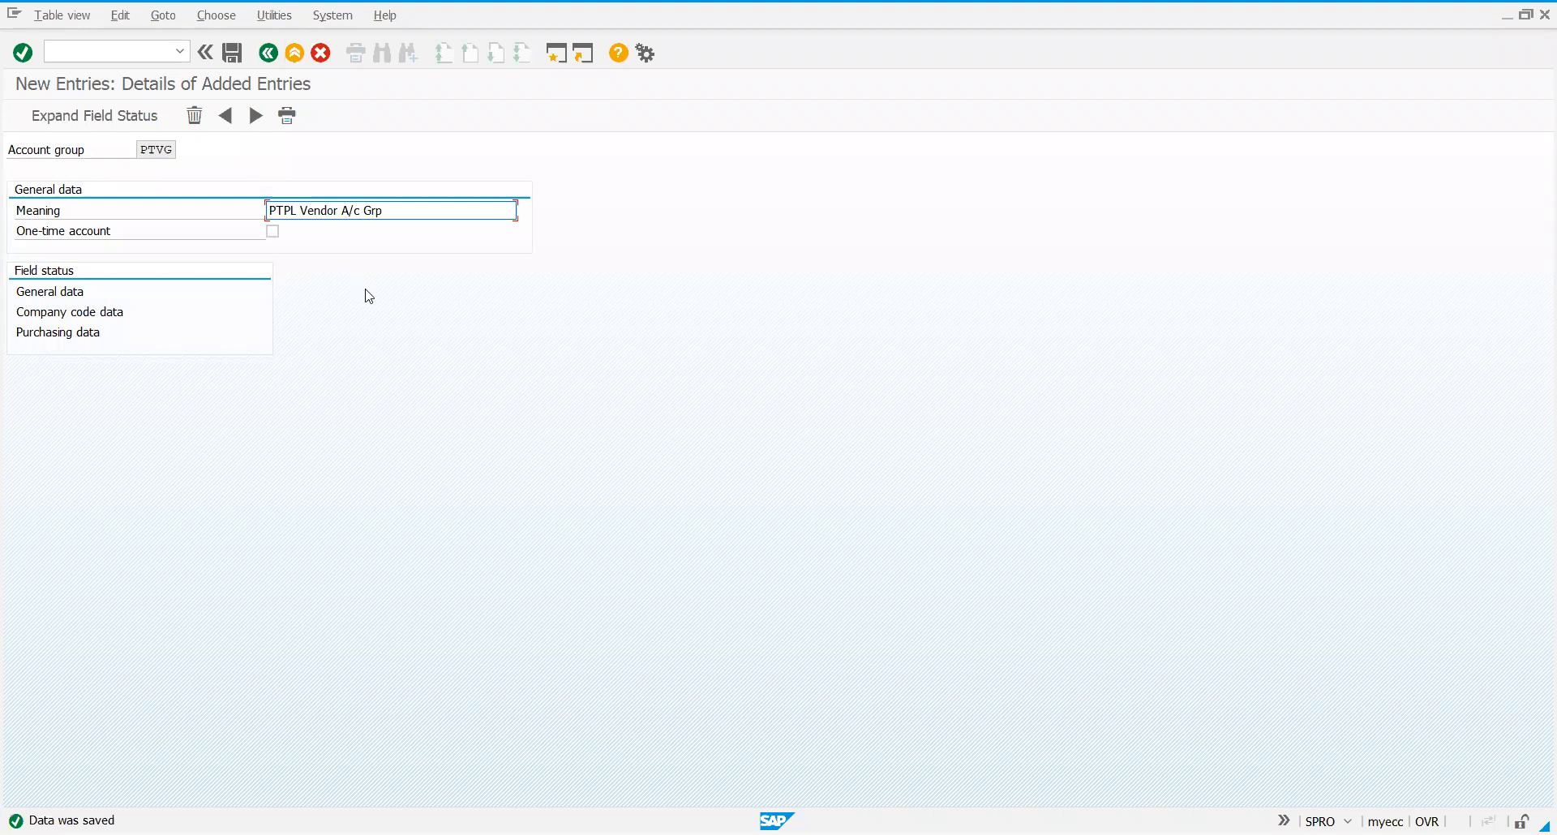
{"action": "left_click", "coordinate": [269, 55]}
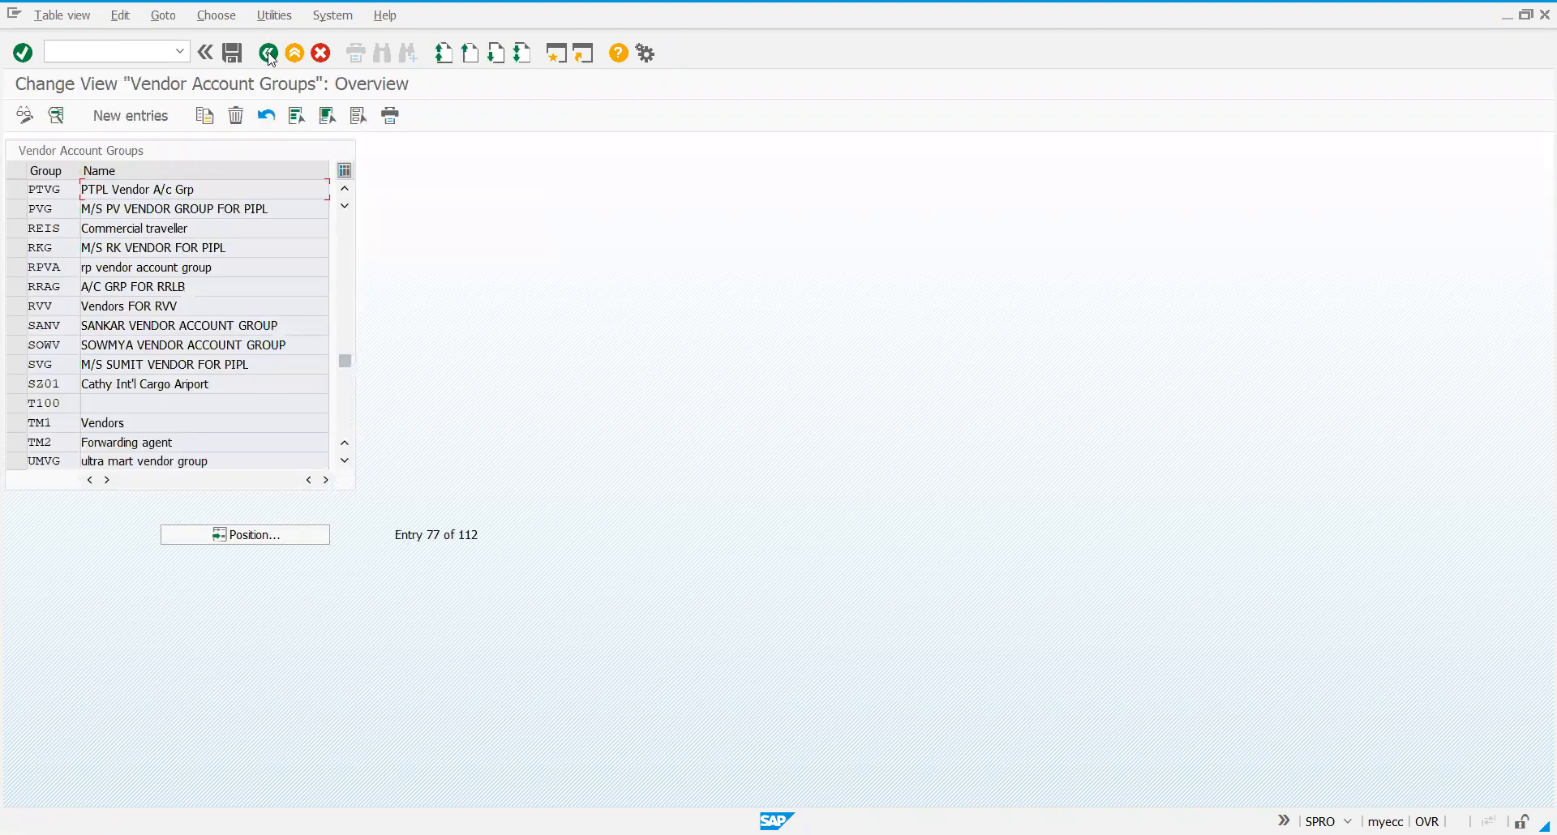
{"action": "left_click", "coordinate": [269, 55]}
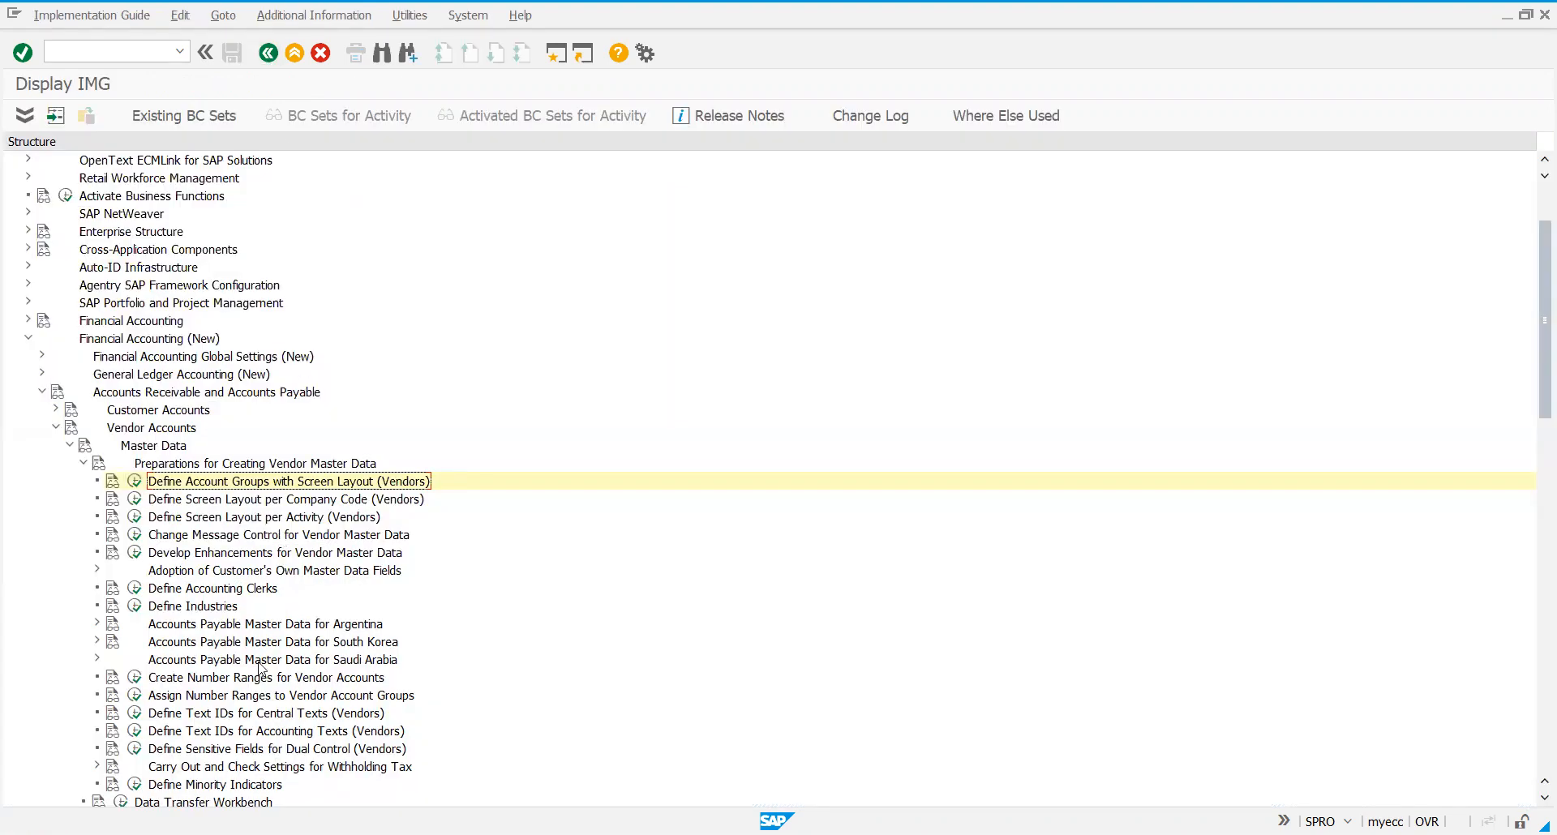
Step: Open the vendor account number range intervals for changing and insert a blank interval line
{"action": "left_click", "coordinate": [239, 679]}
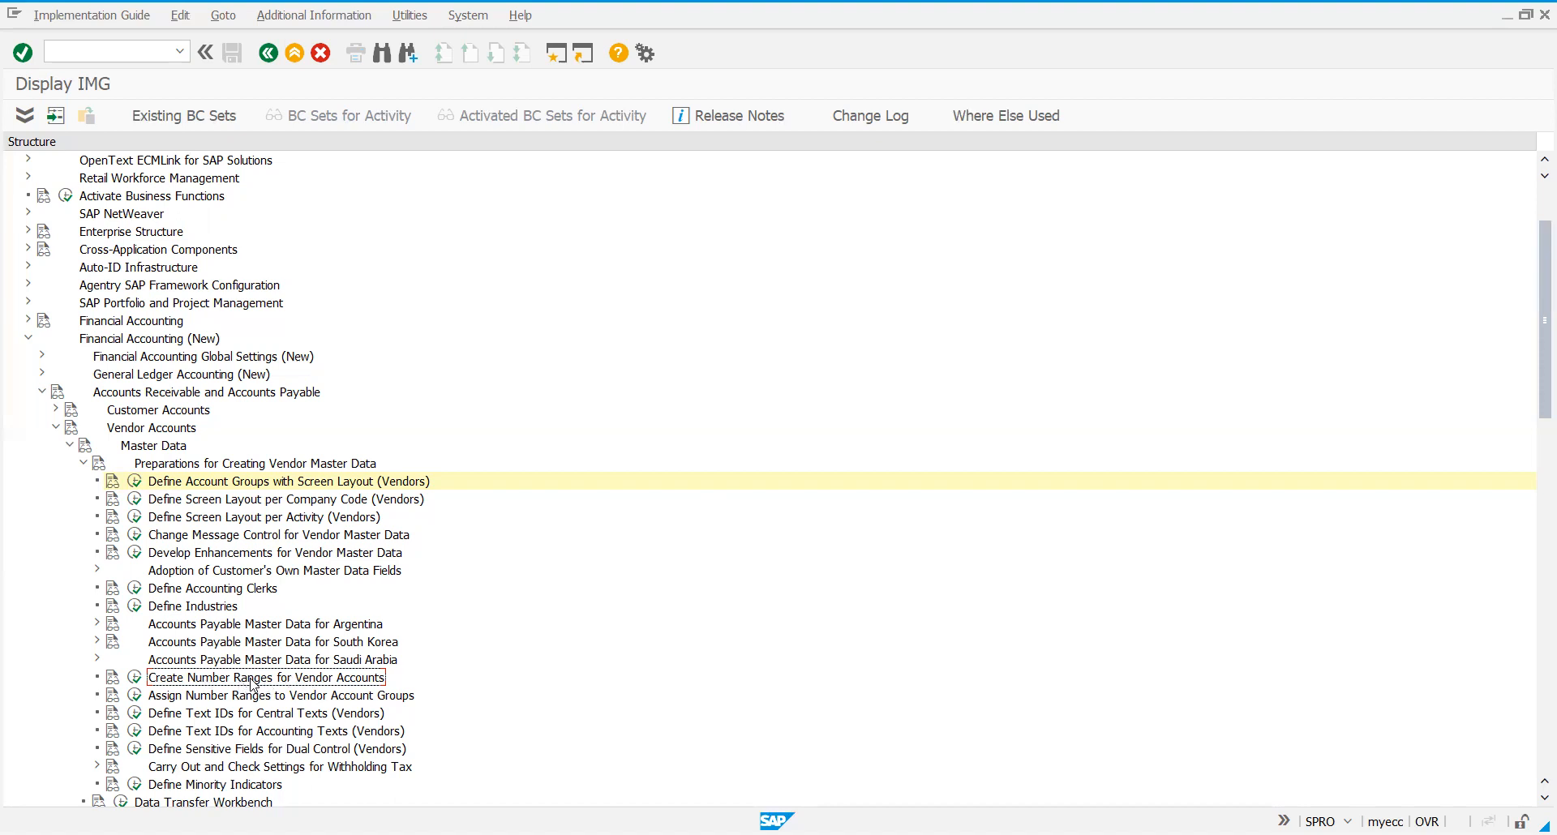
{"action": "left_click", "coordinate": [136, 685]}
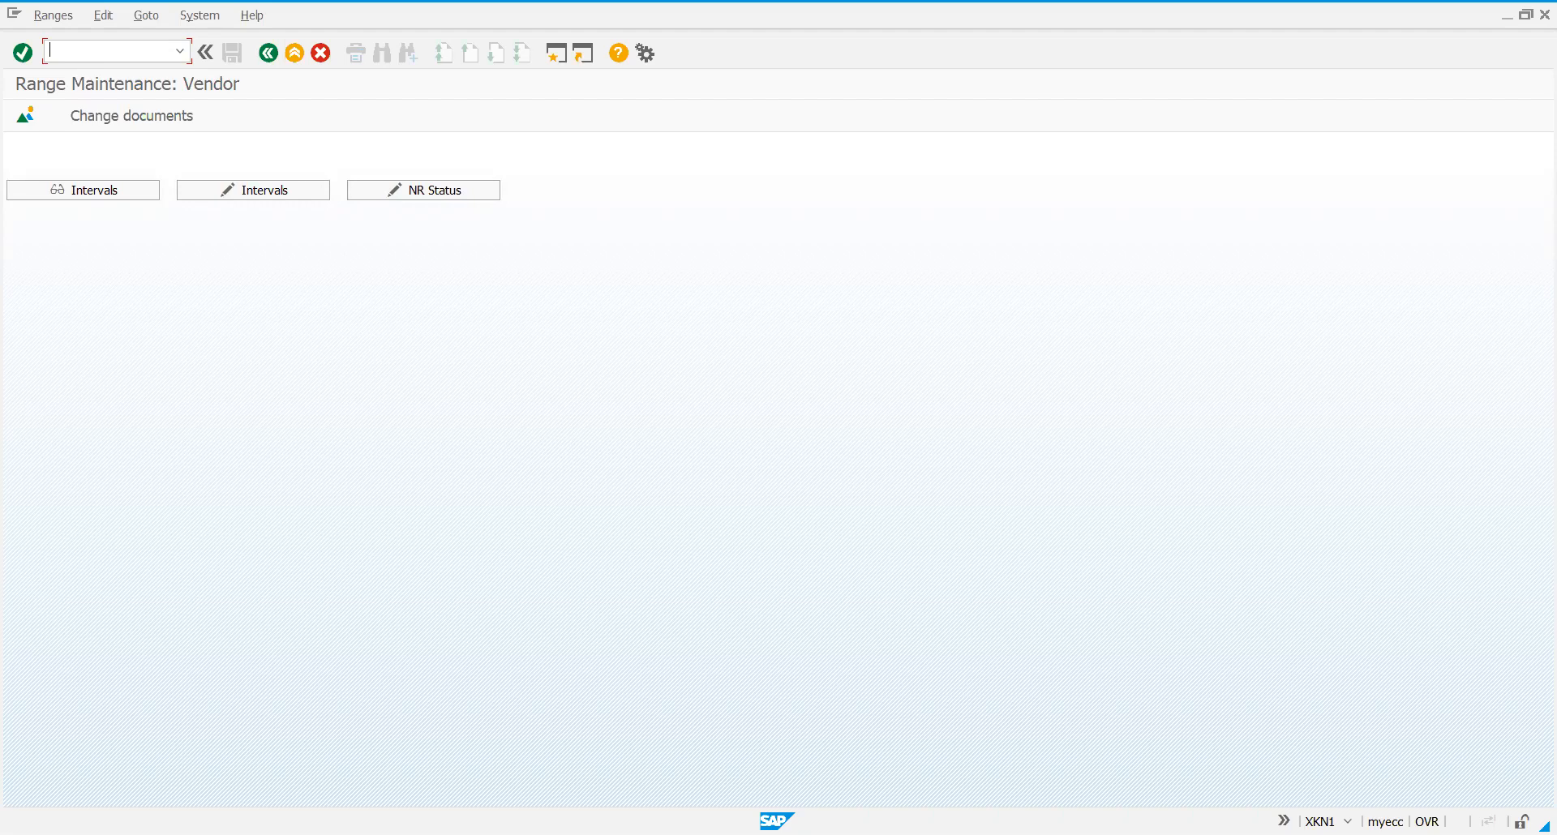
{"action": "left_click", "coordinate": [287, 189]}
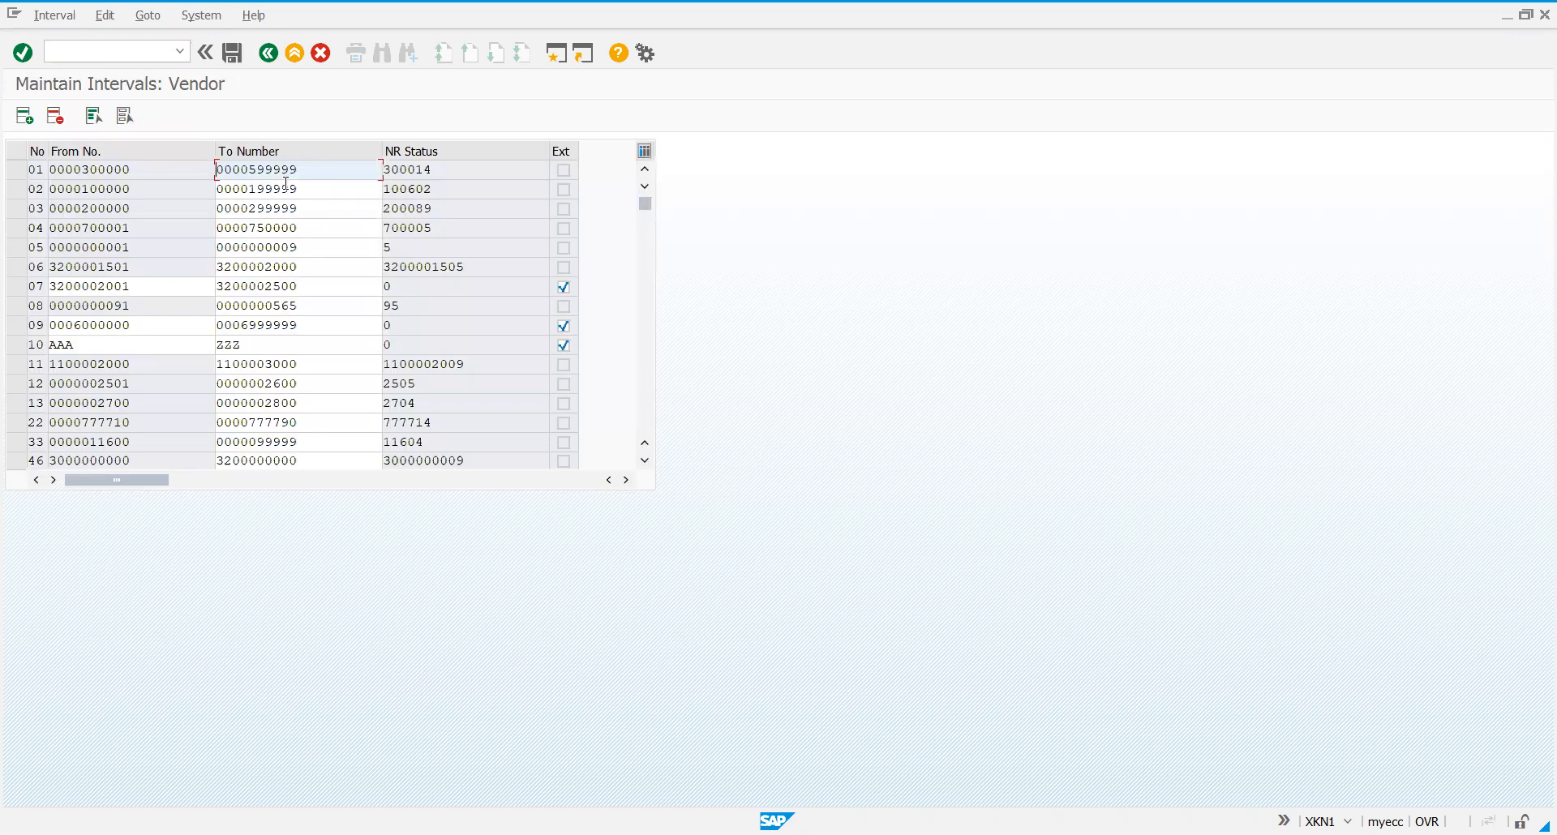
{"action": "left_click", "coordinate": [643, 308]}
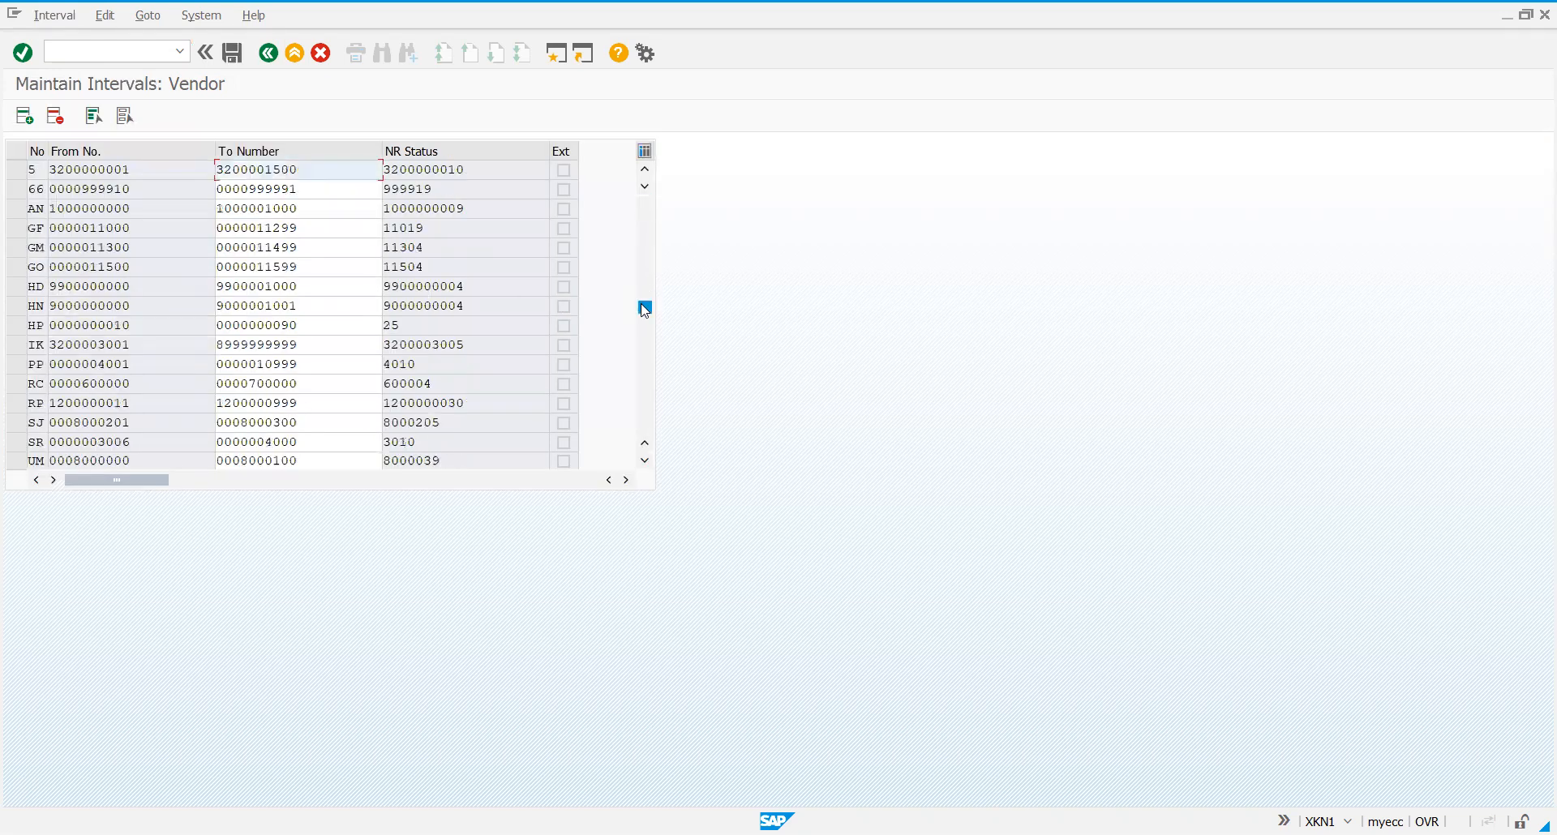
{"action": "left_click", "coordinate": [648, 236]}
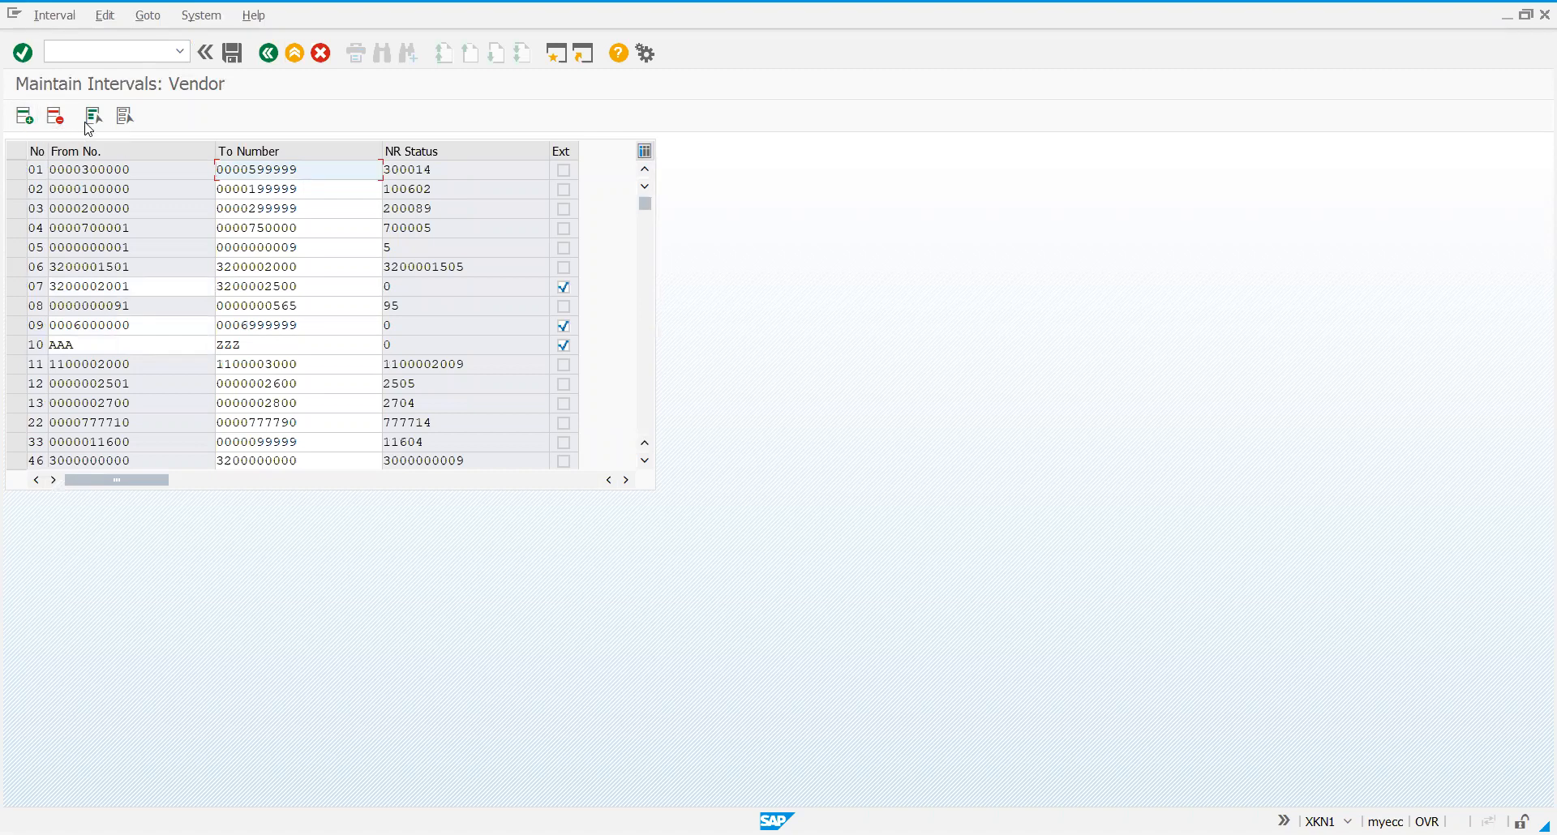
{"action": "left_click", "coordinate": [29, 122]}
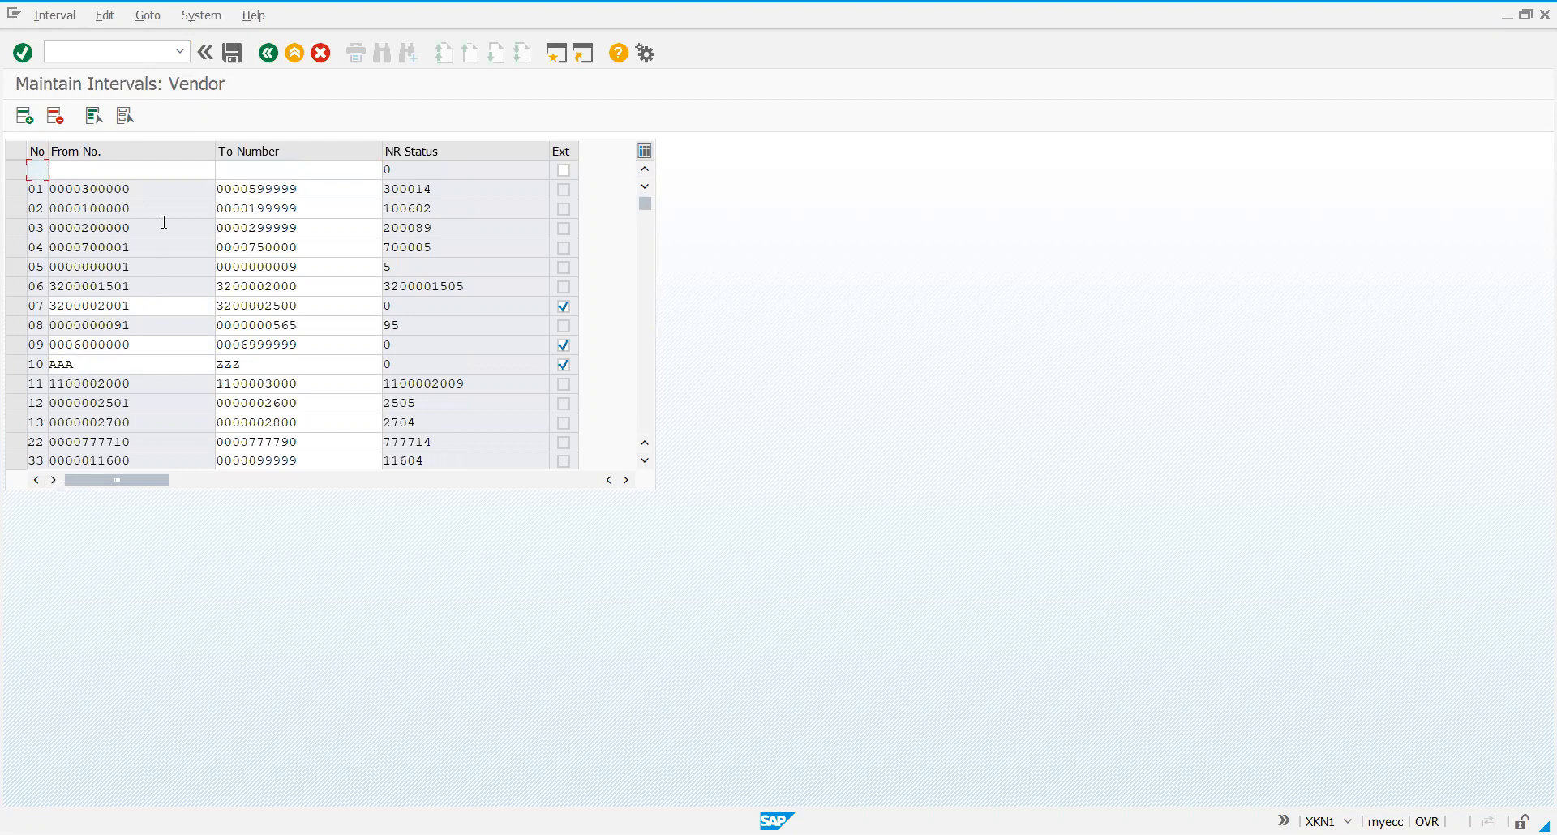
Step: Examine the existing vendor number range intervals to find an unused key and number span
{"action": "left_click", "coordinate": [647, 463]}
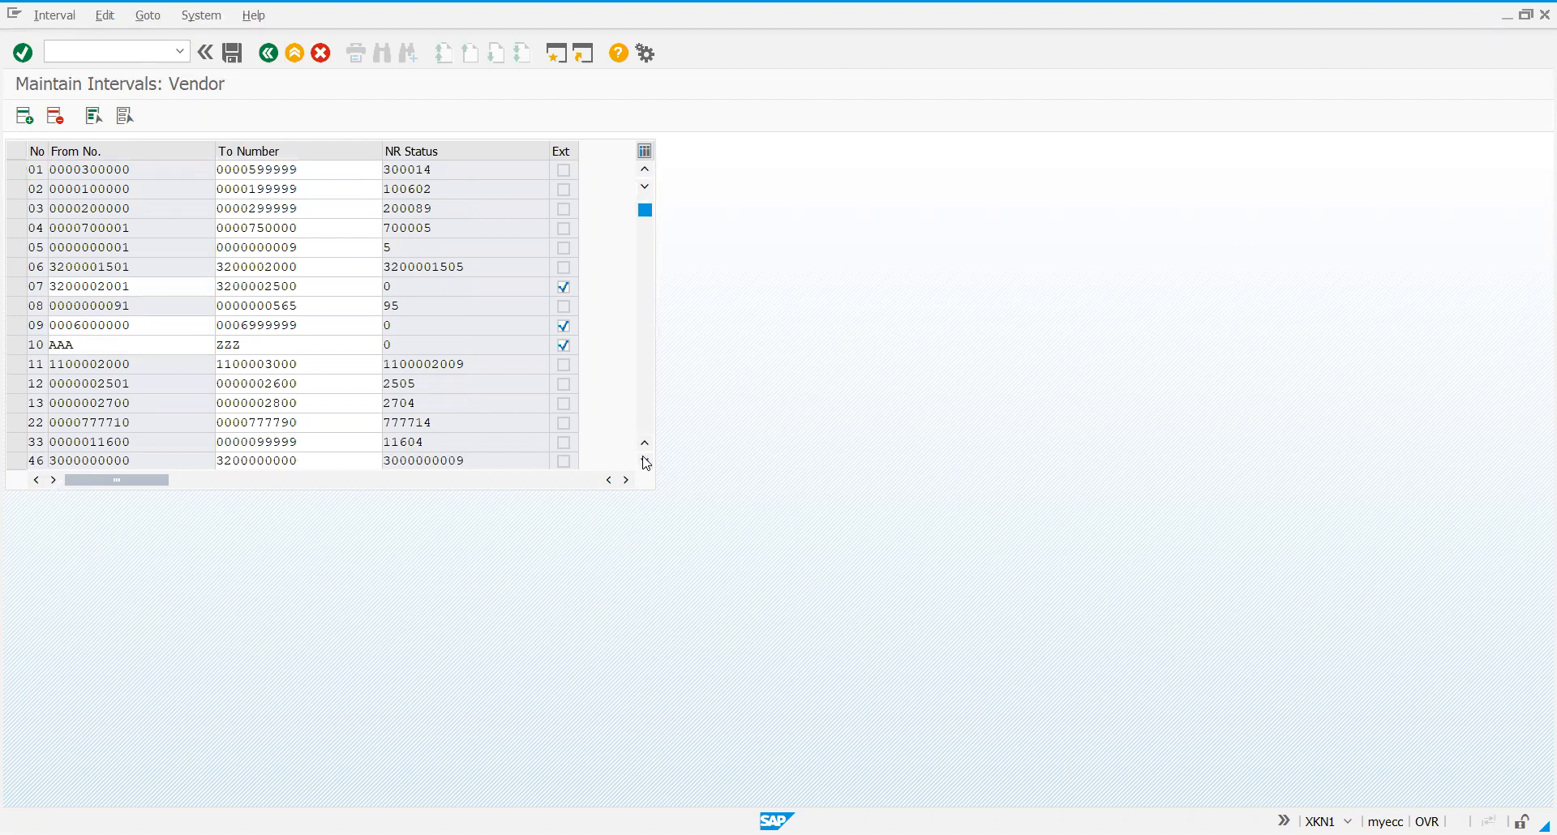
{"action": "left_click", "coordinate": [646, 464]}
{"action": "left_click", "coordinate": [646, 463]}
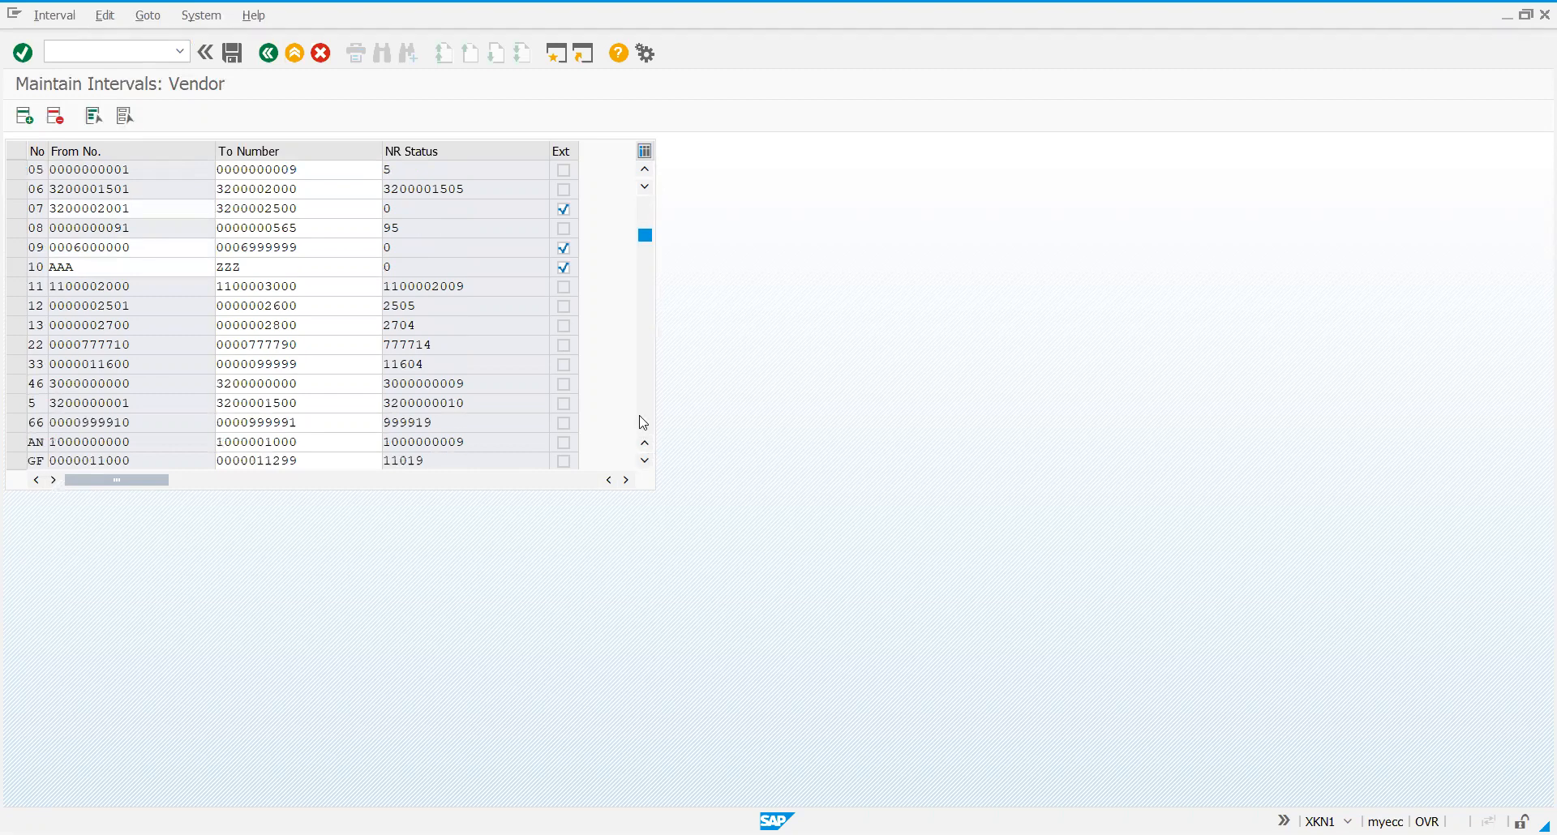
{"action": "left_click", "coordinate": [643, 422]}
{"action": "left_click", "coordinate": [642, 420]}
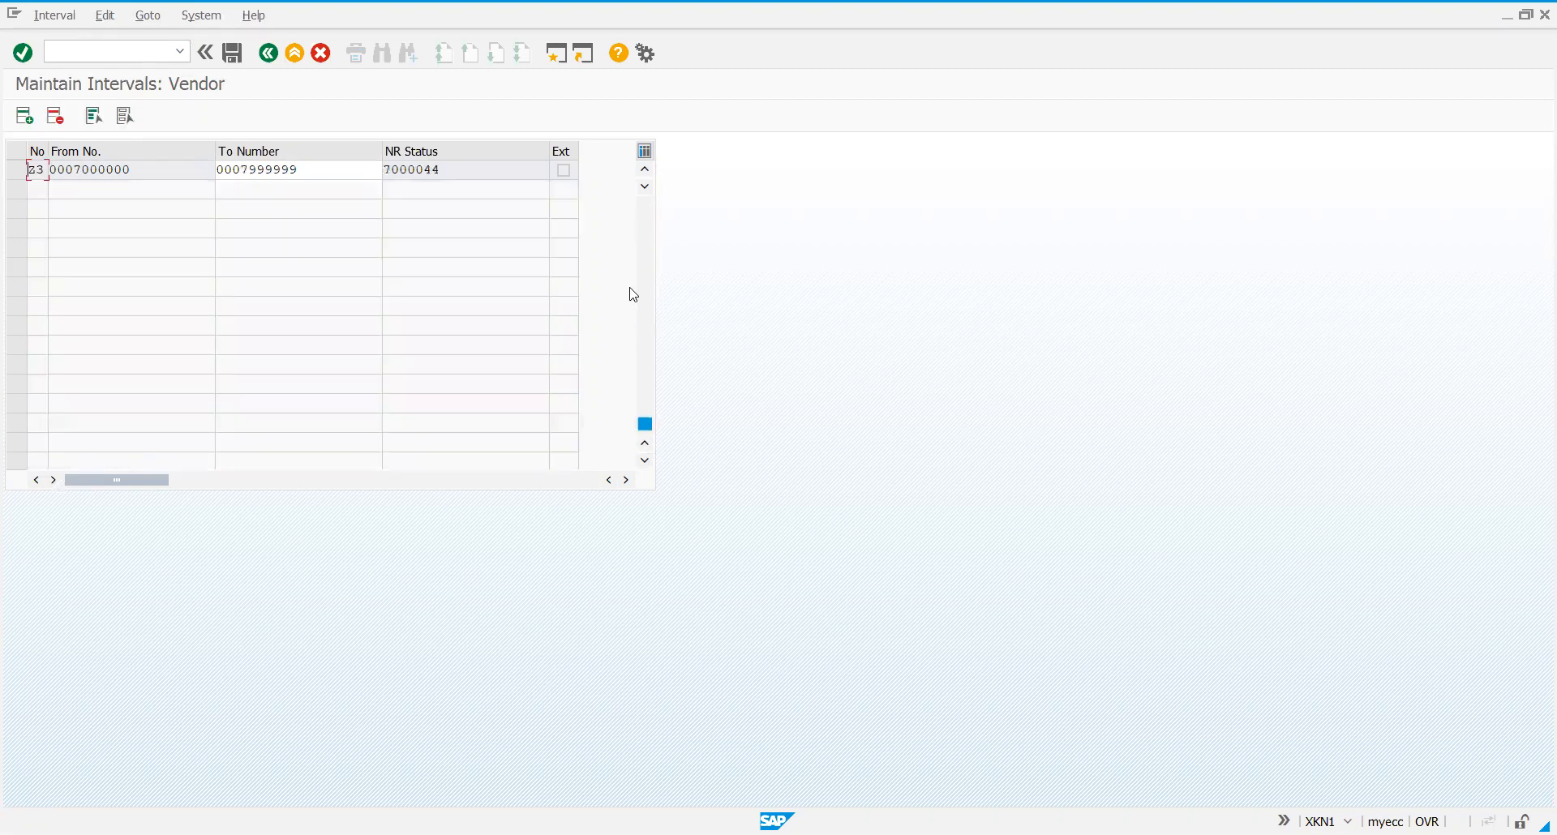
{"action": "left_click", "coordinate": [644, 325]}
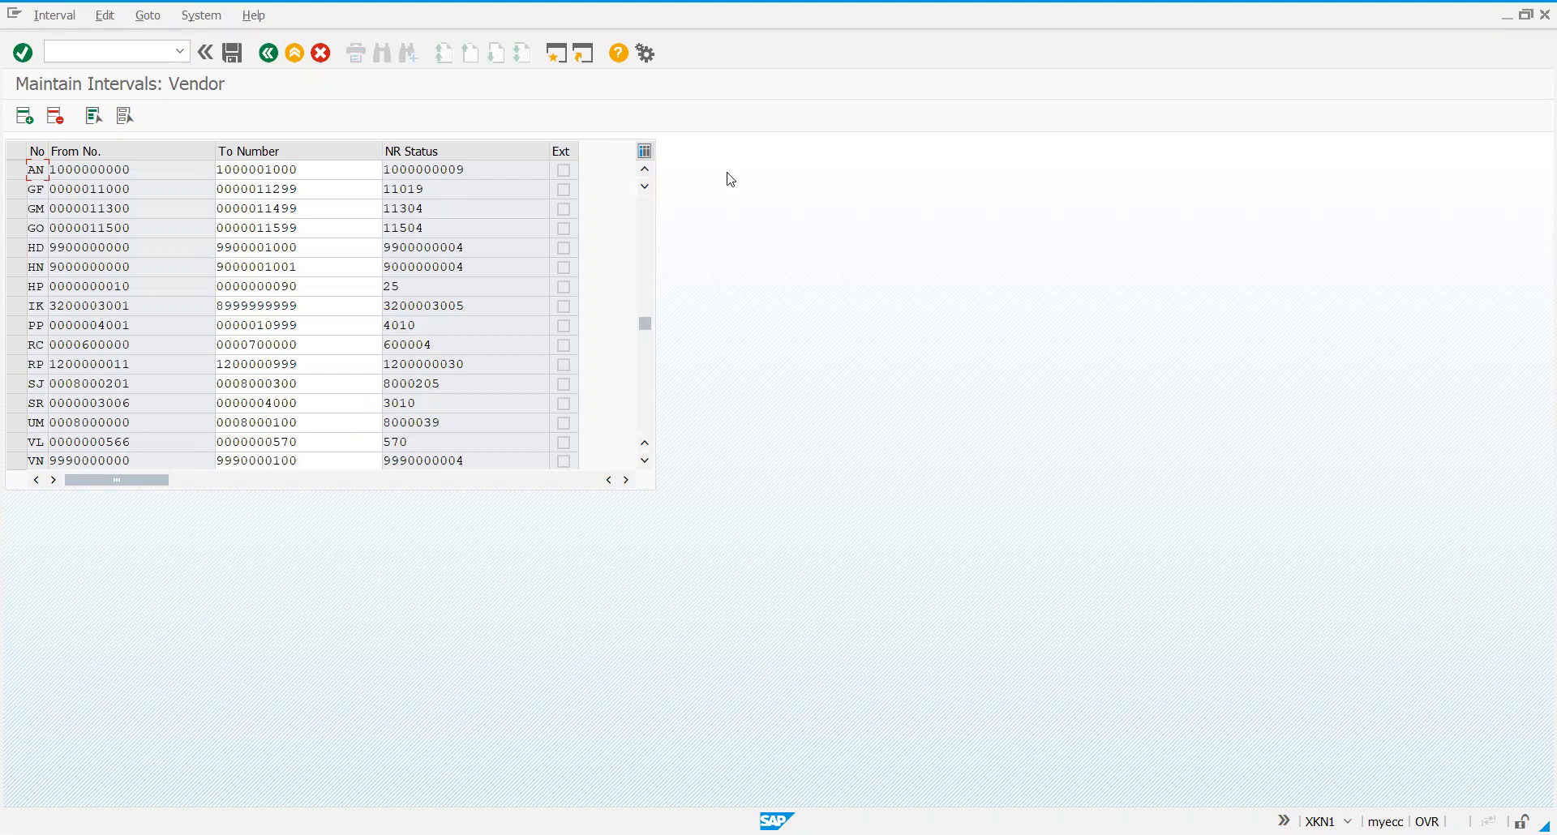
{"action": "left_click", "coordinate": [643, 217]}
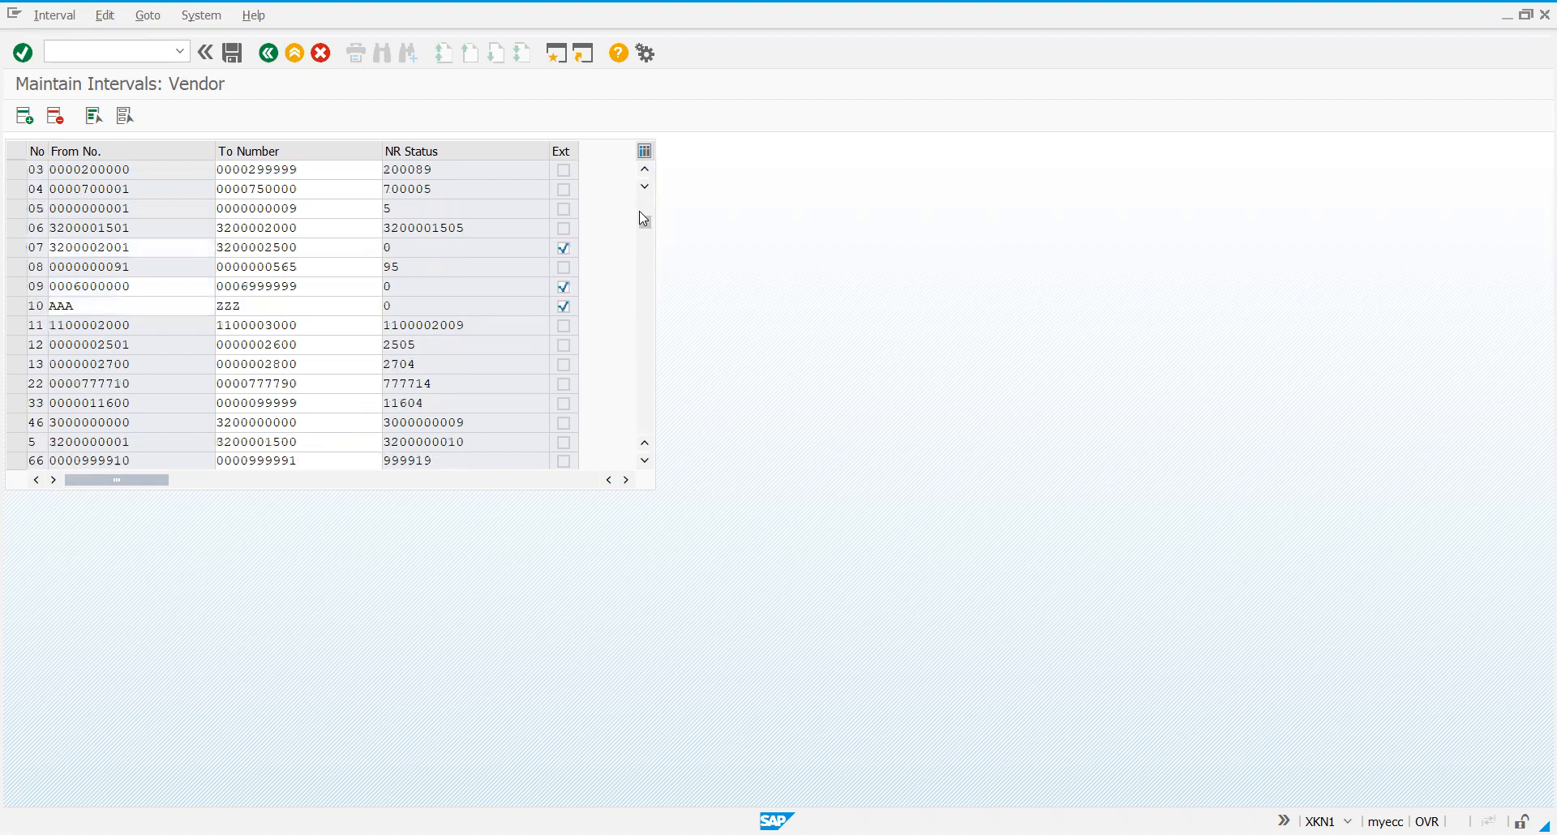
{"action": "scroll", "coordinate": [643, 218], "scroll_direction": "up", "scroll_amount": 1}
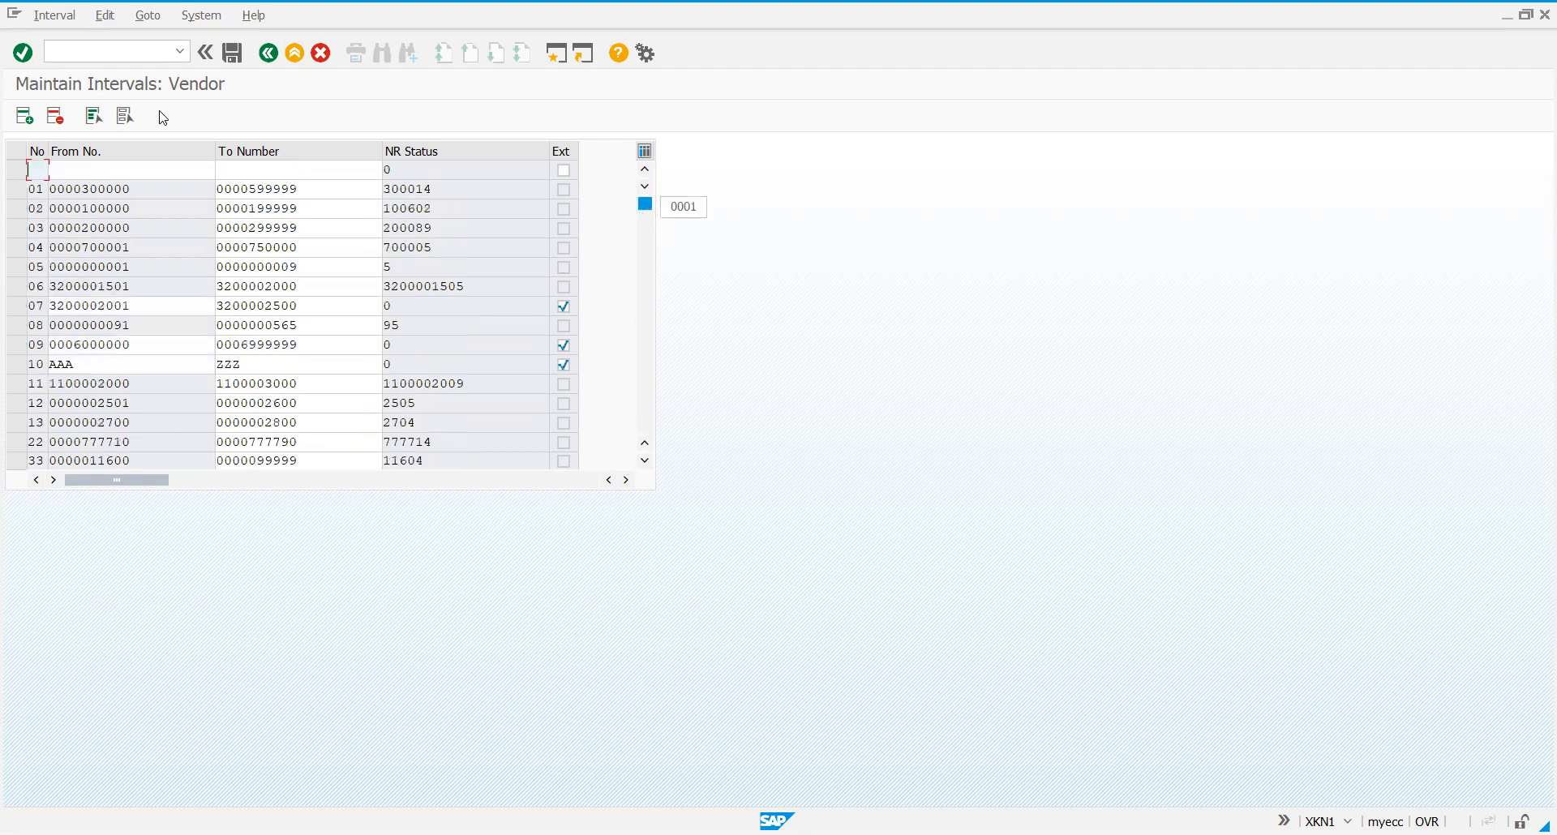
{"action": "type", "text": "PV"}
{"action": "left_click", "coordinate": [78, 169]}
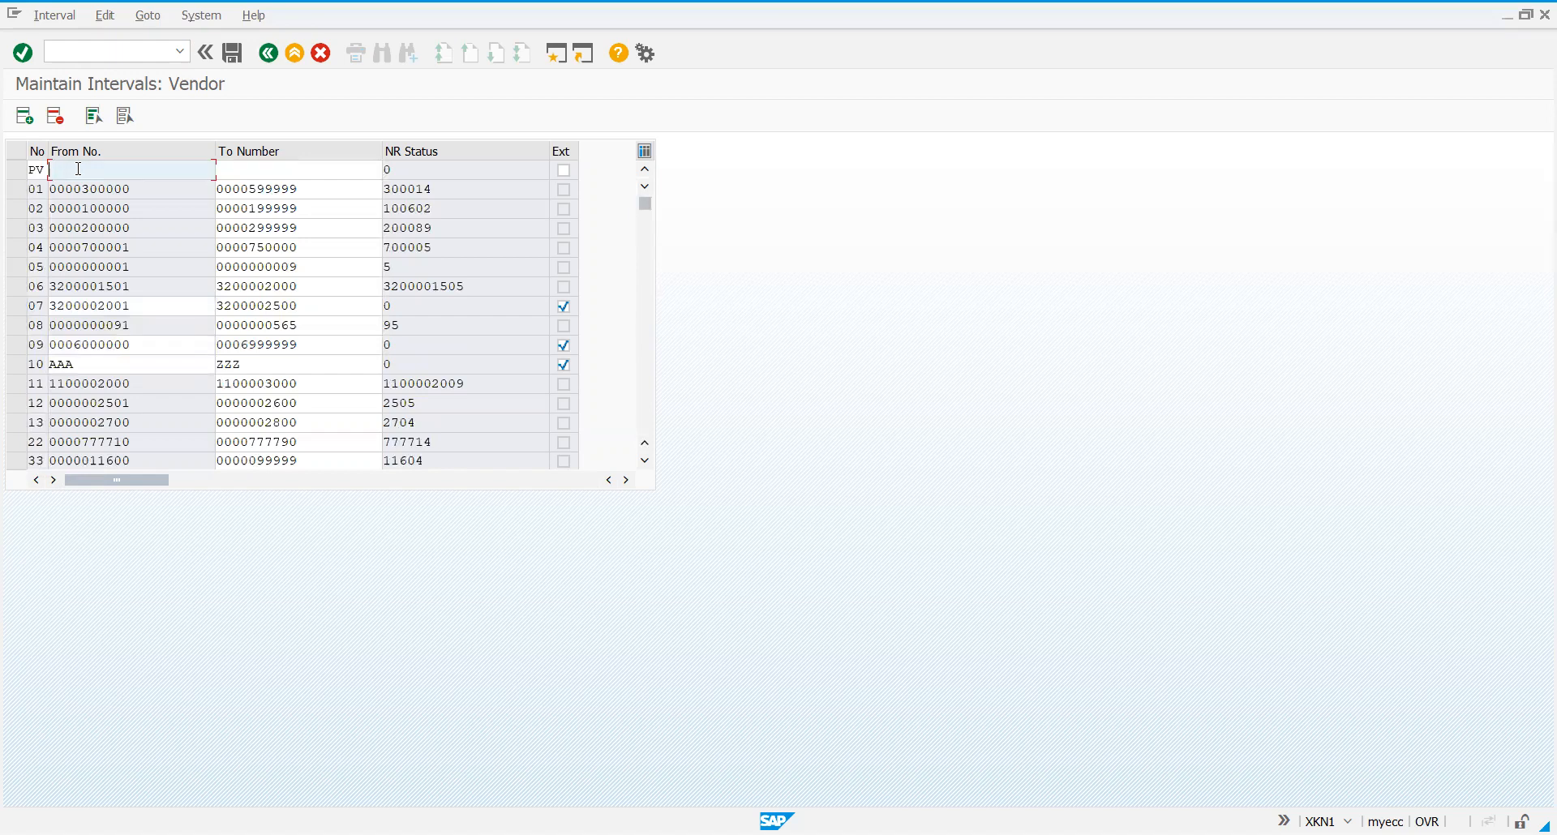
{"action": "type", "text": "999900000"}
{"action": "left_click", "coordinate": [260, 167]}
{"action": "type", "text": "9999"}
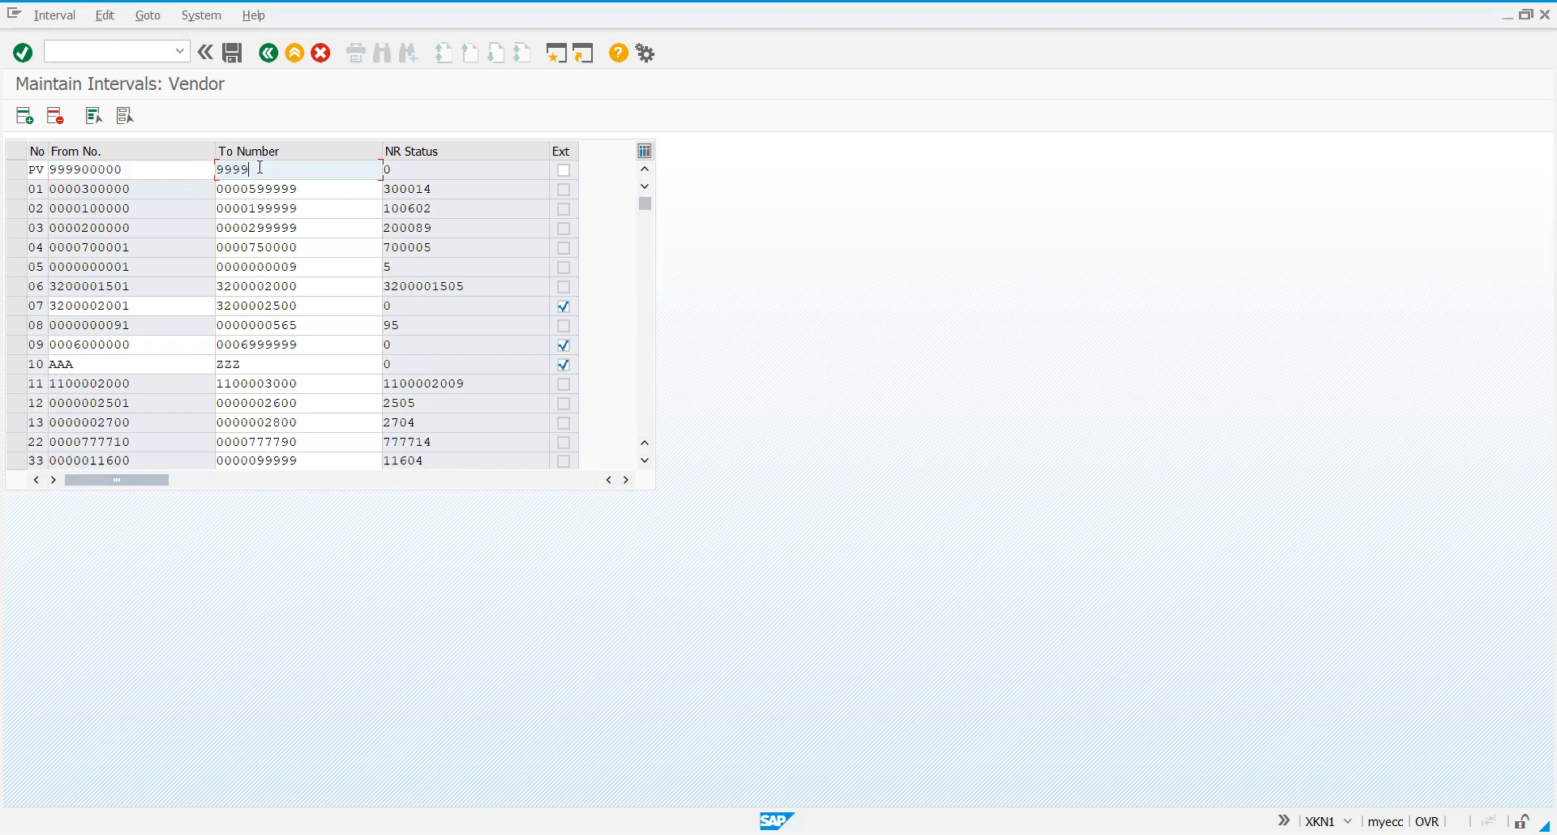
{"action": "type", "text": "0"}
{"action": "type", "text": "00"}
{"action": "type", "text": "100"}
{"action": "type", "text": "0"}
{"action": "key", "text": "BackSpace"}
{"action": "type", "text": "10"}
{"action": "left_click", "coordinate": [137, 169]}
{"action": "type", "text": "0"}
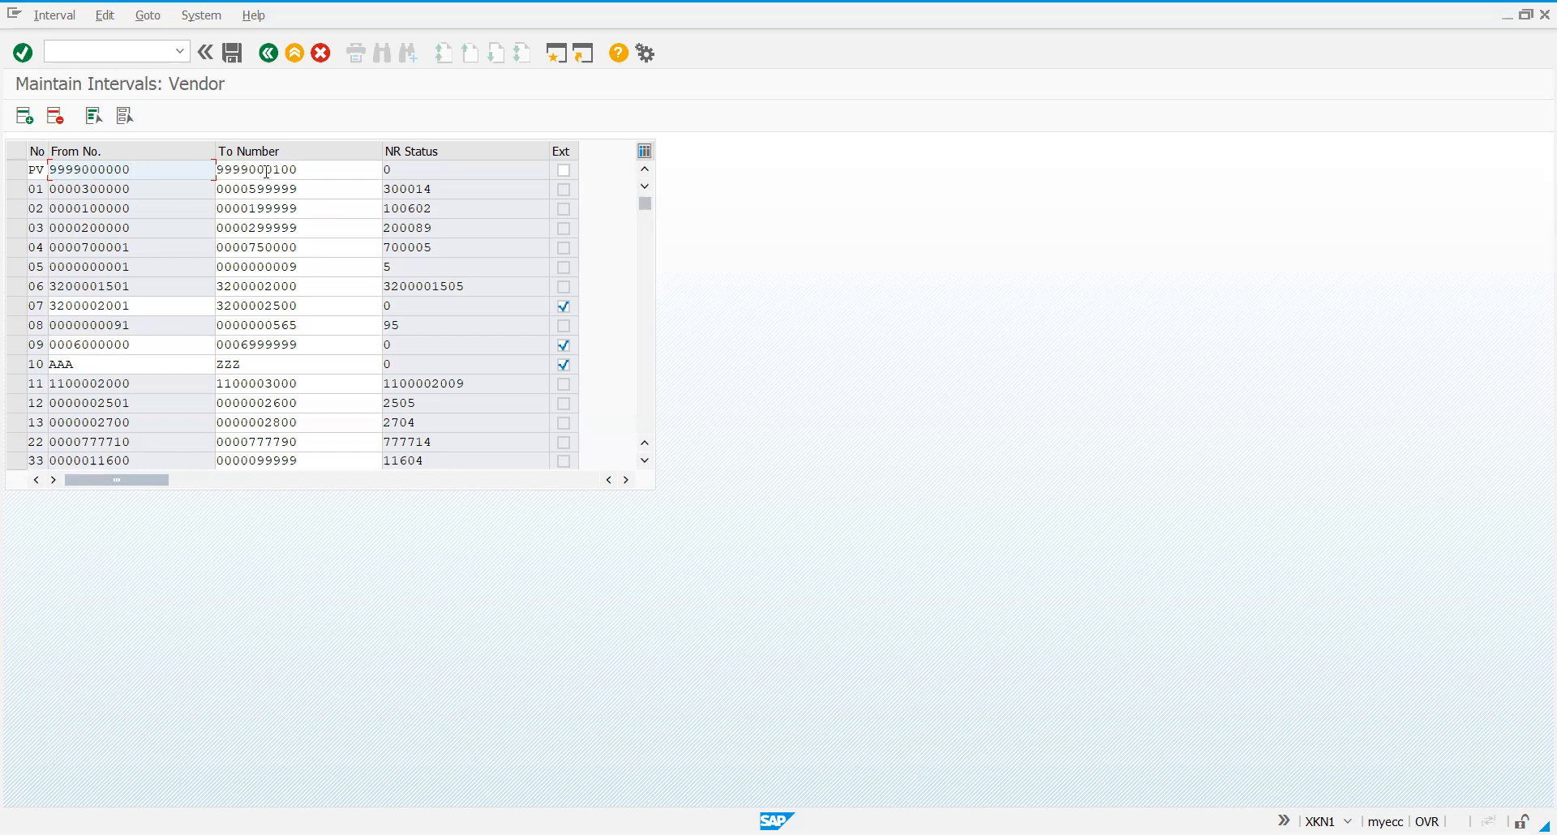
Step: Save the new vendor interval, acknowledge the transport notice and return to the vendor range maintenance screen
{"action": "left_click", "coordinate": [232, 55]}
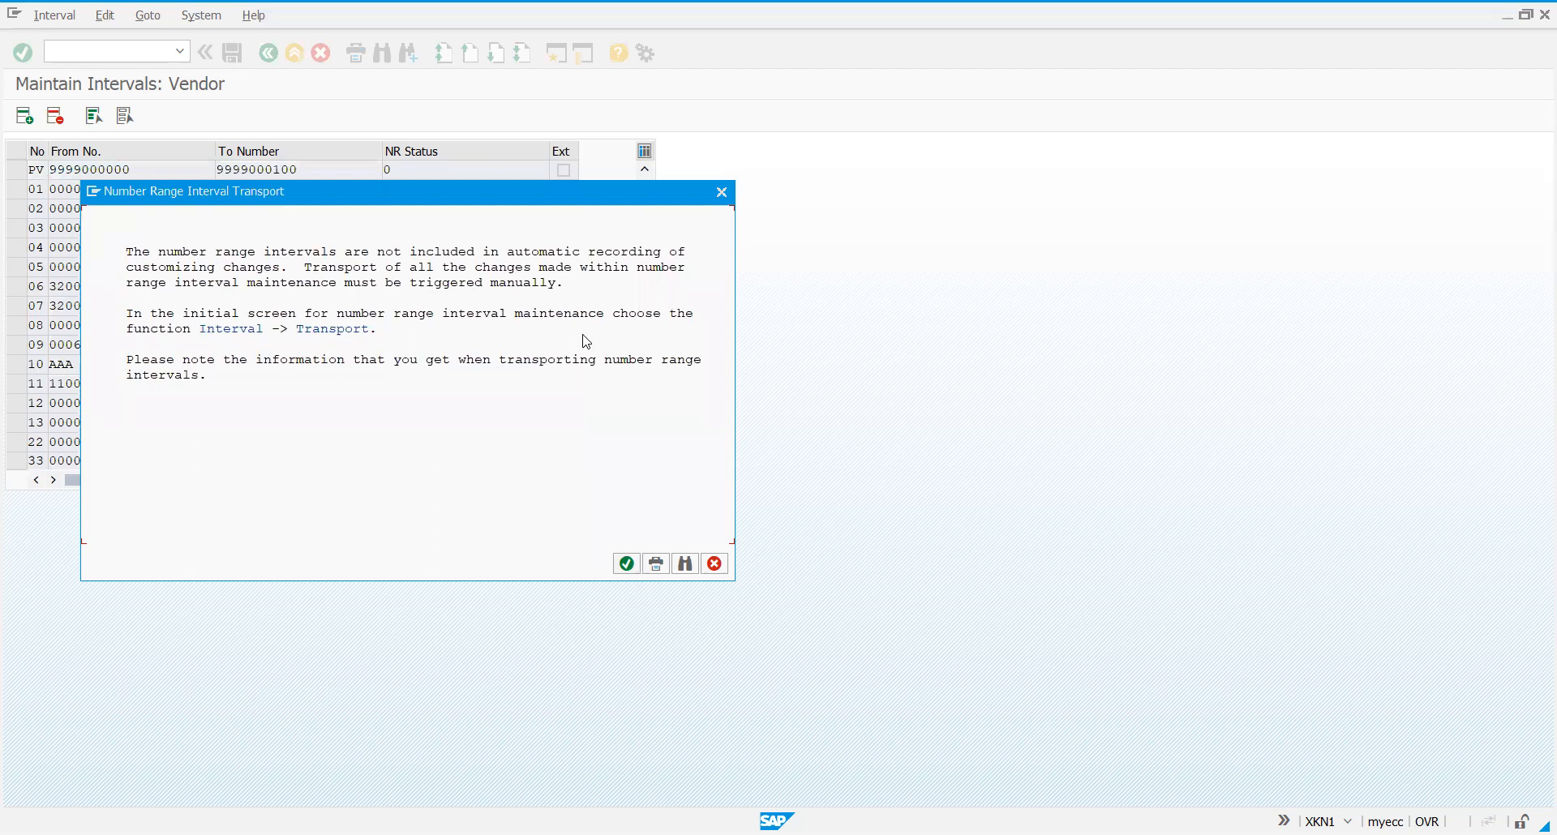
{"action": "left_click", "coordinate": [626, 566]}
{"action": "left_click", "coordinate": [69, 21]}
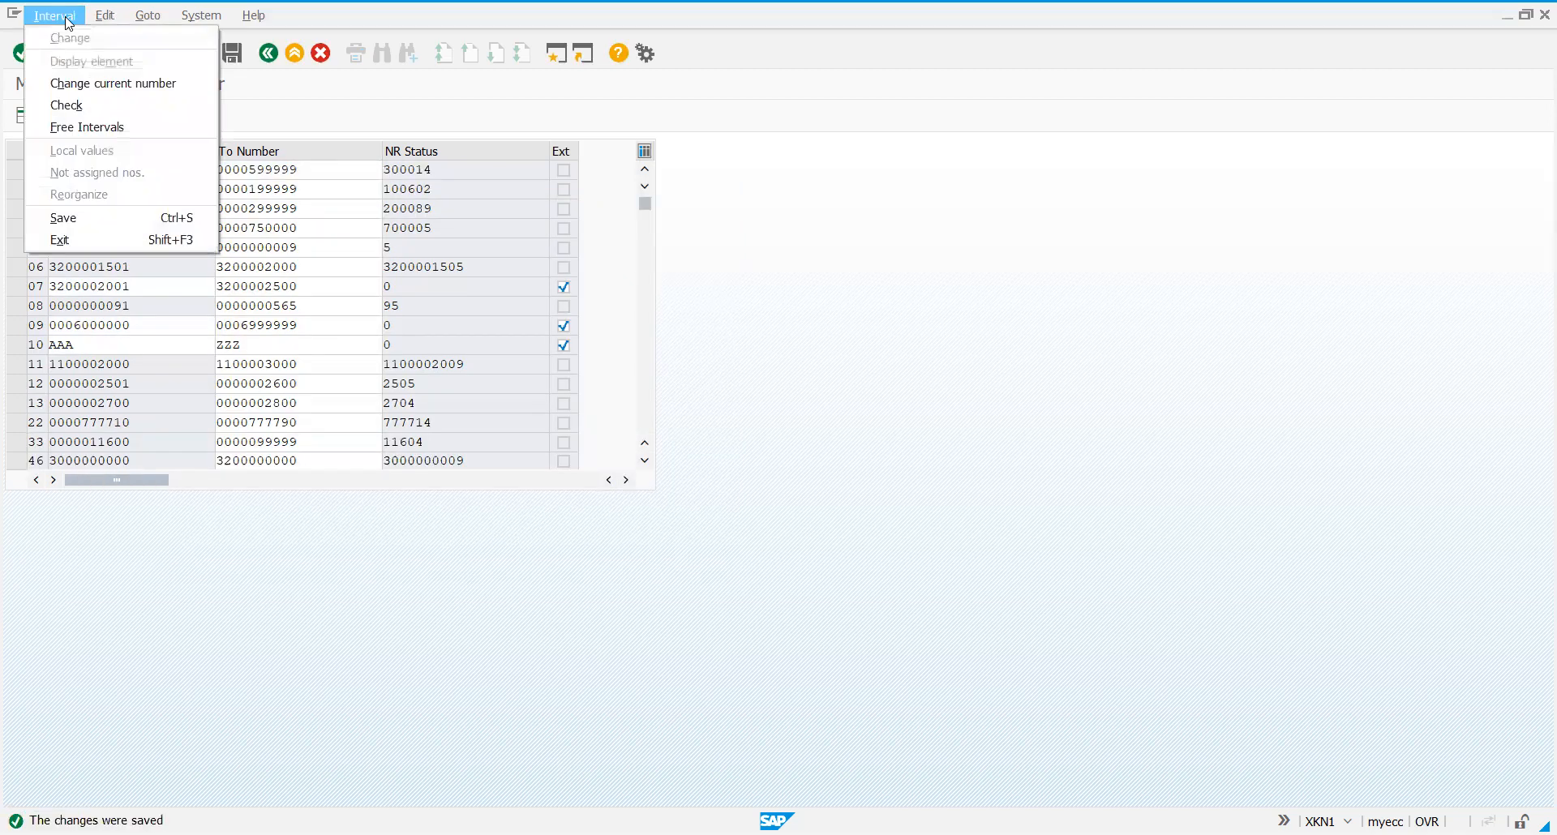
{"action": "left_click", "coordinate": [437, 534]}
{"action": "left_click", "coordinate": [270, 56]}
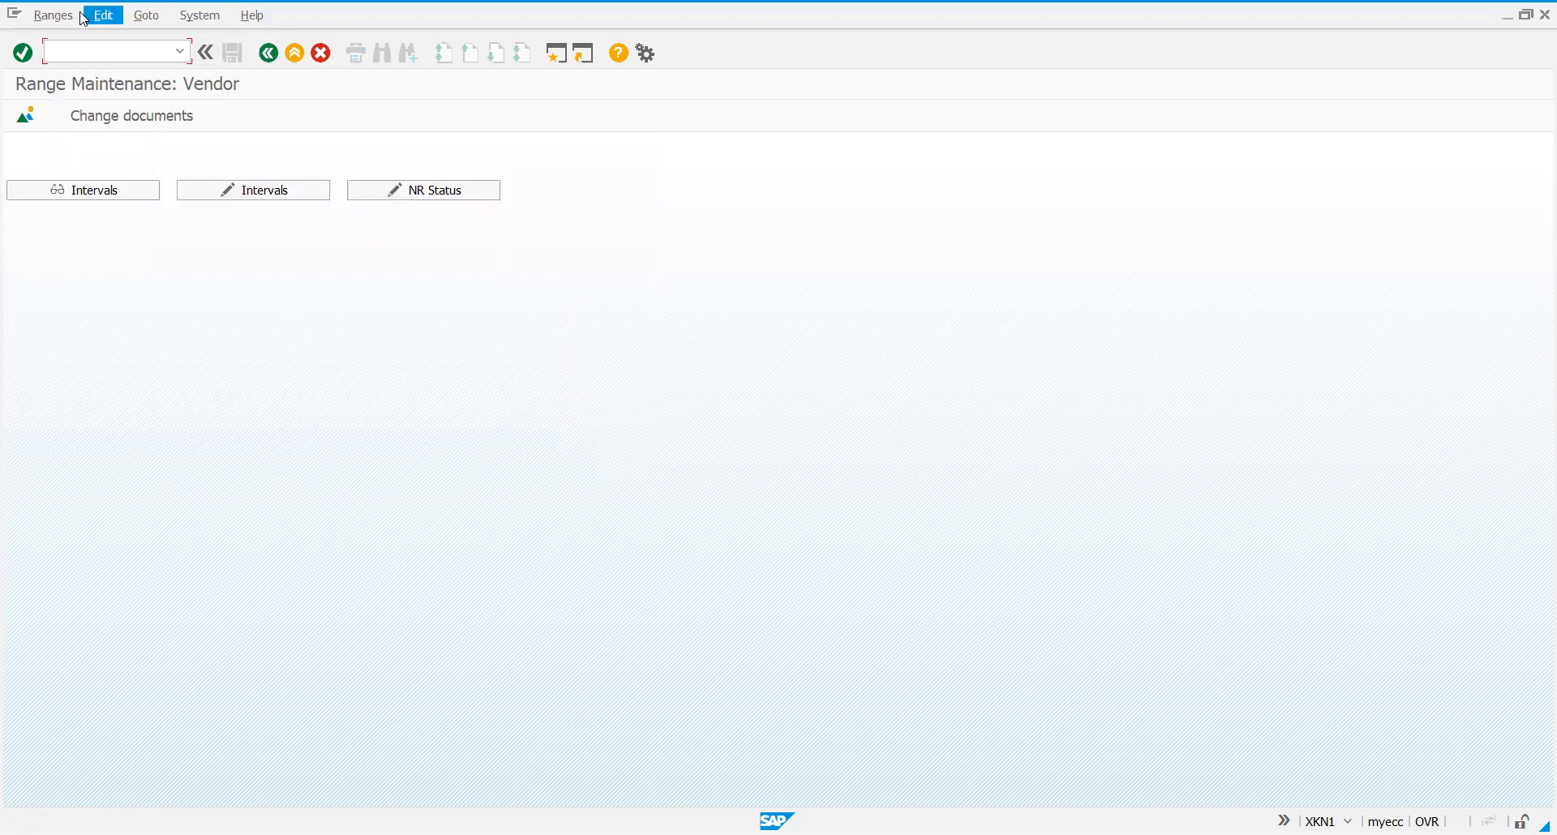
Step: Transport the vendor number range intervals manually and return to the implementation guide
{"action": "left_click", "coordinate": [64, 16]}
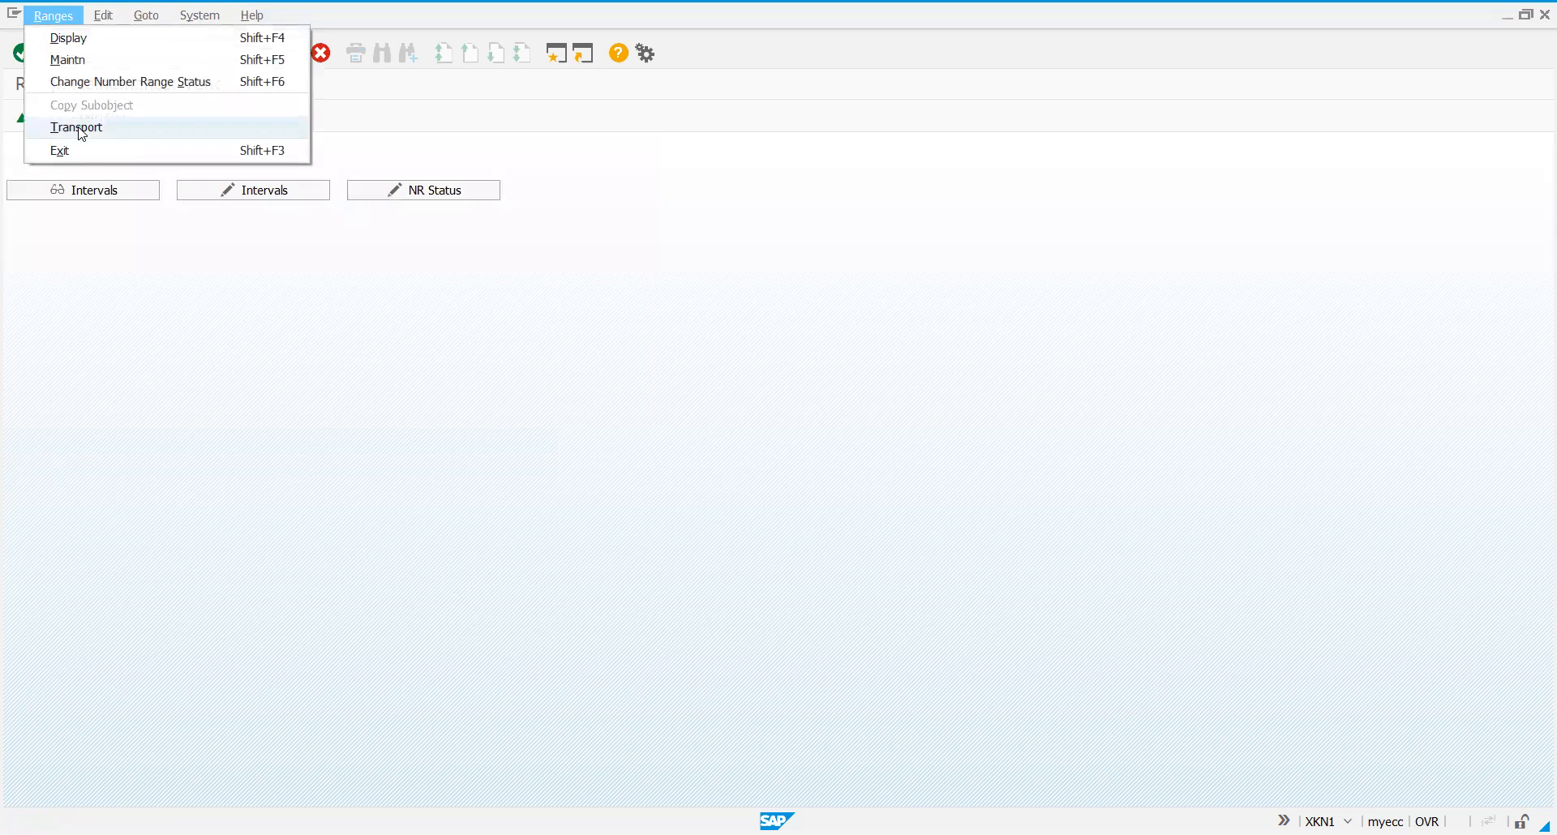
{"action": "left_click", "coordinate": [173, 400]}
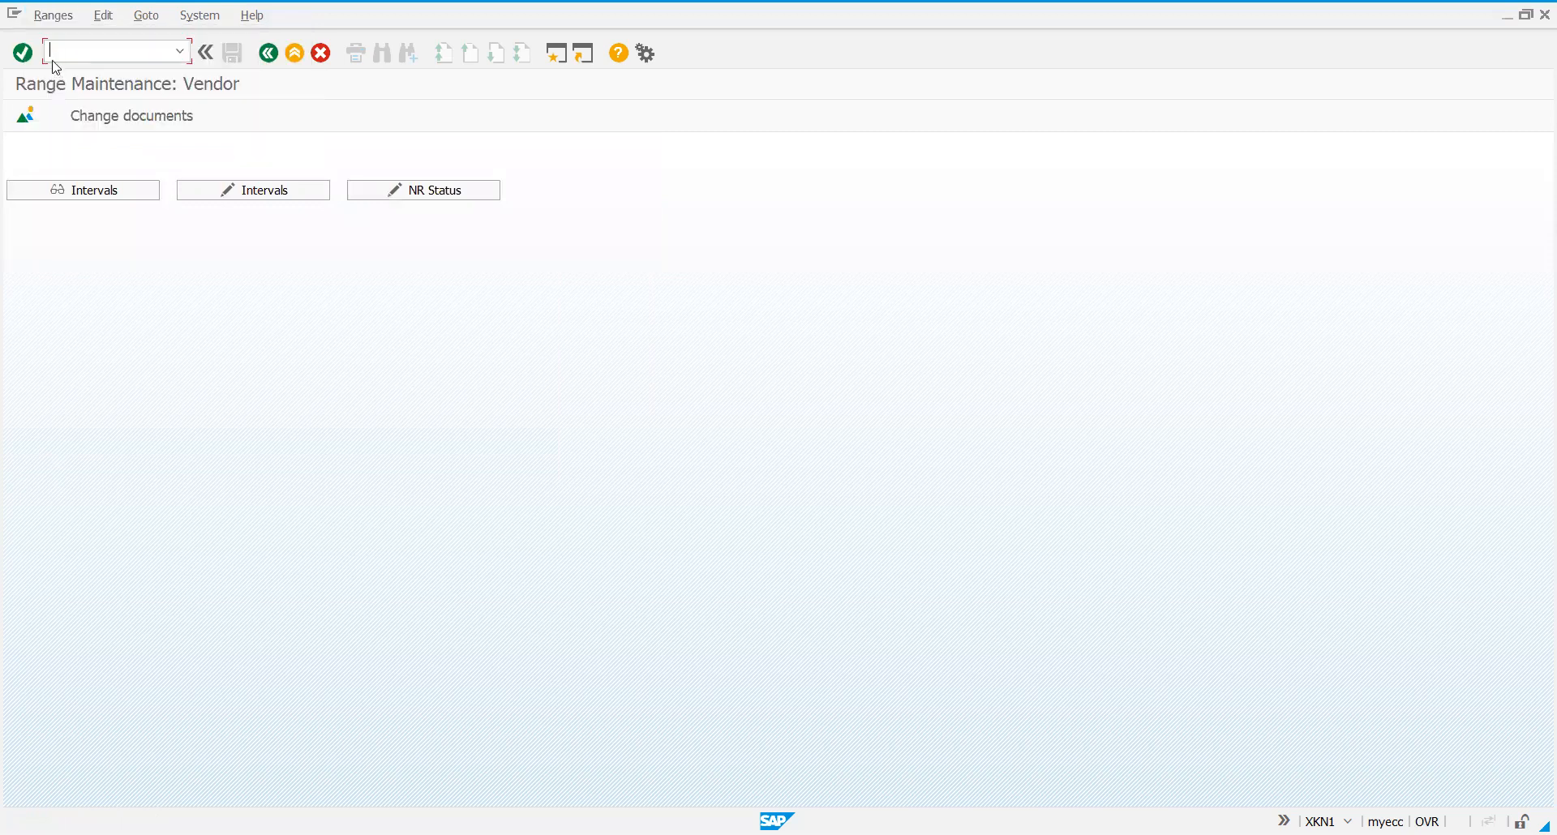
{"action": "left_click", "coordinate": [52, 15]}
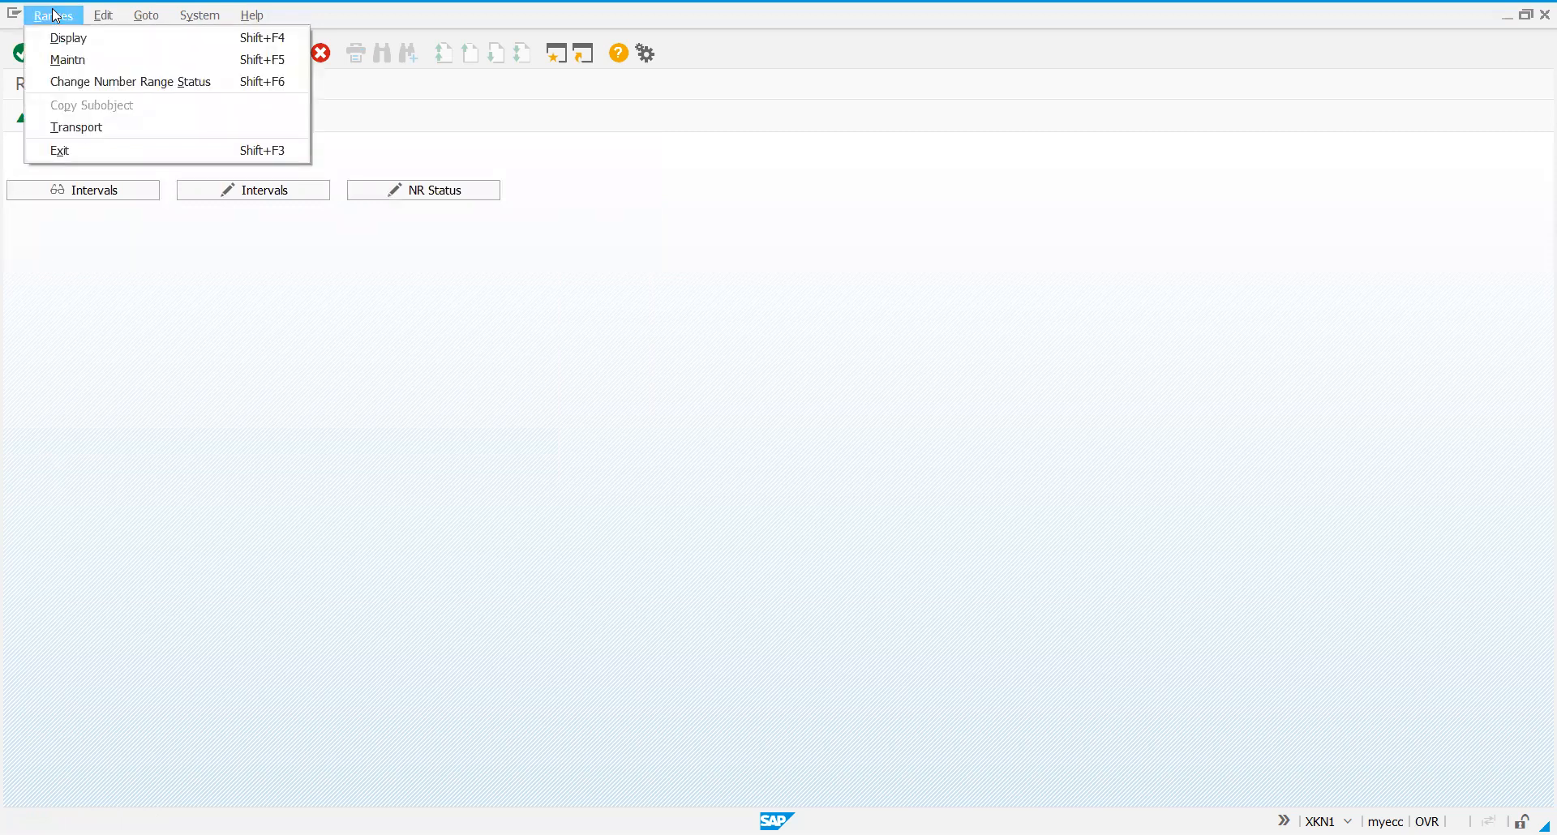
{"action": "left_click", "coordinate": [96, 130]}
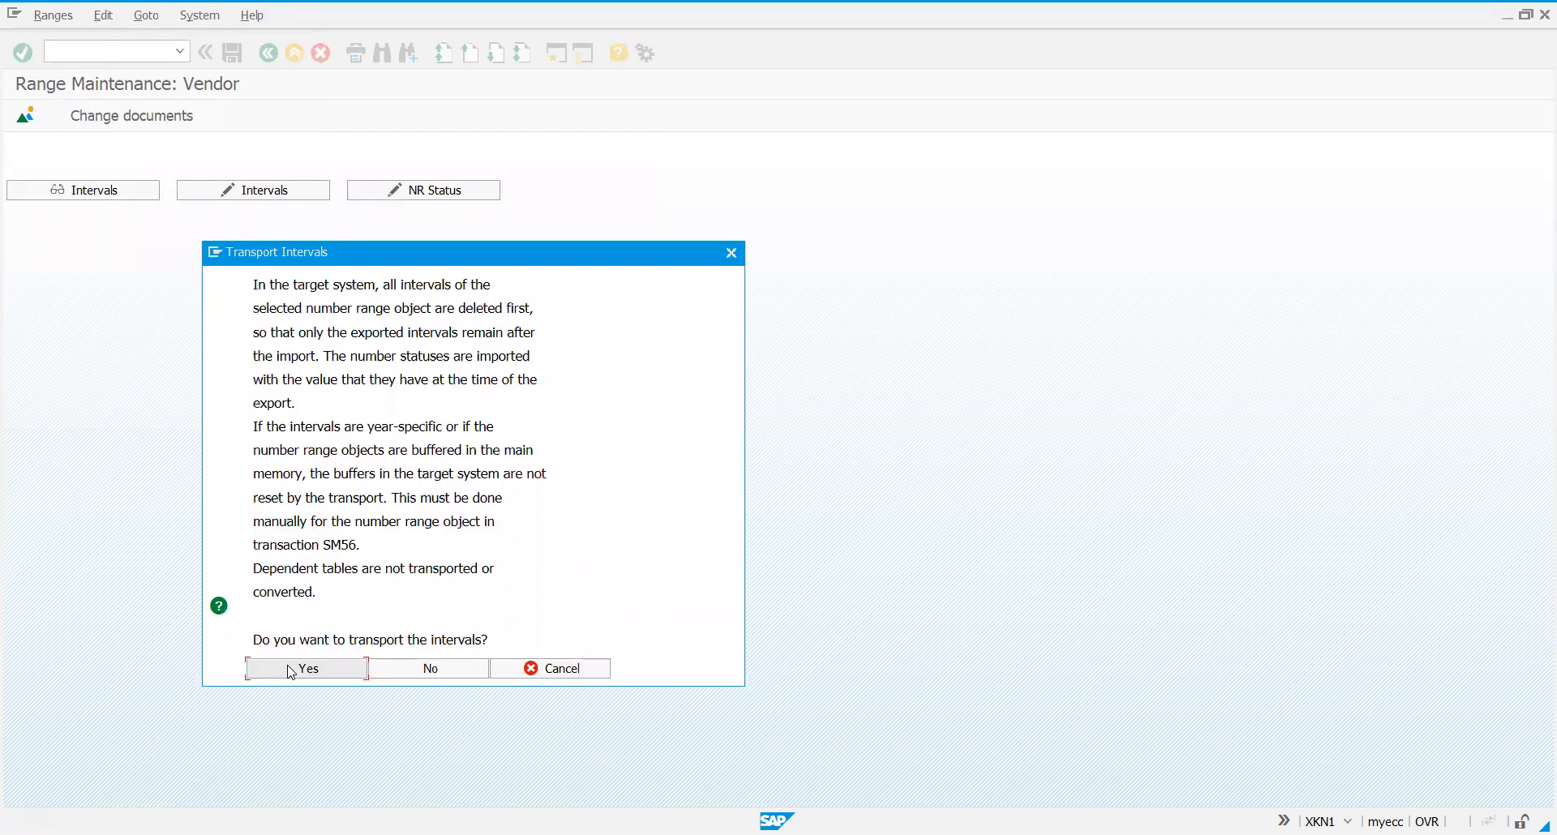
{"action": "left_click", "coordinate": [293, 668]}
{"action": "left_click", "coordinate": [323, 321]}
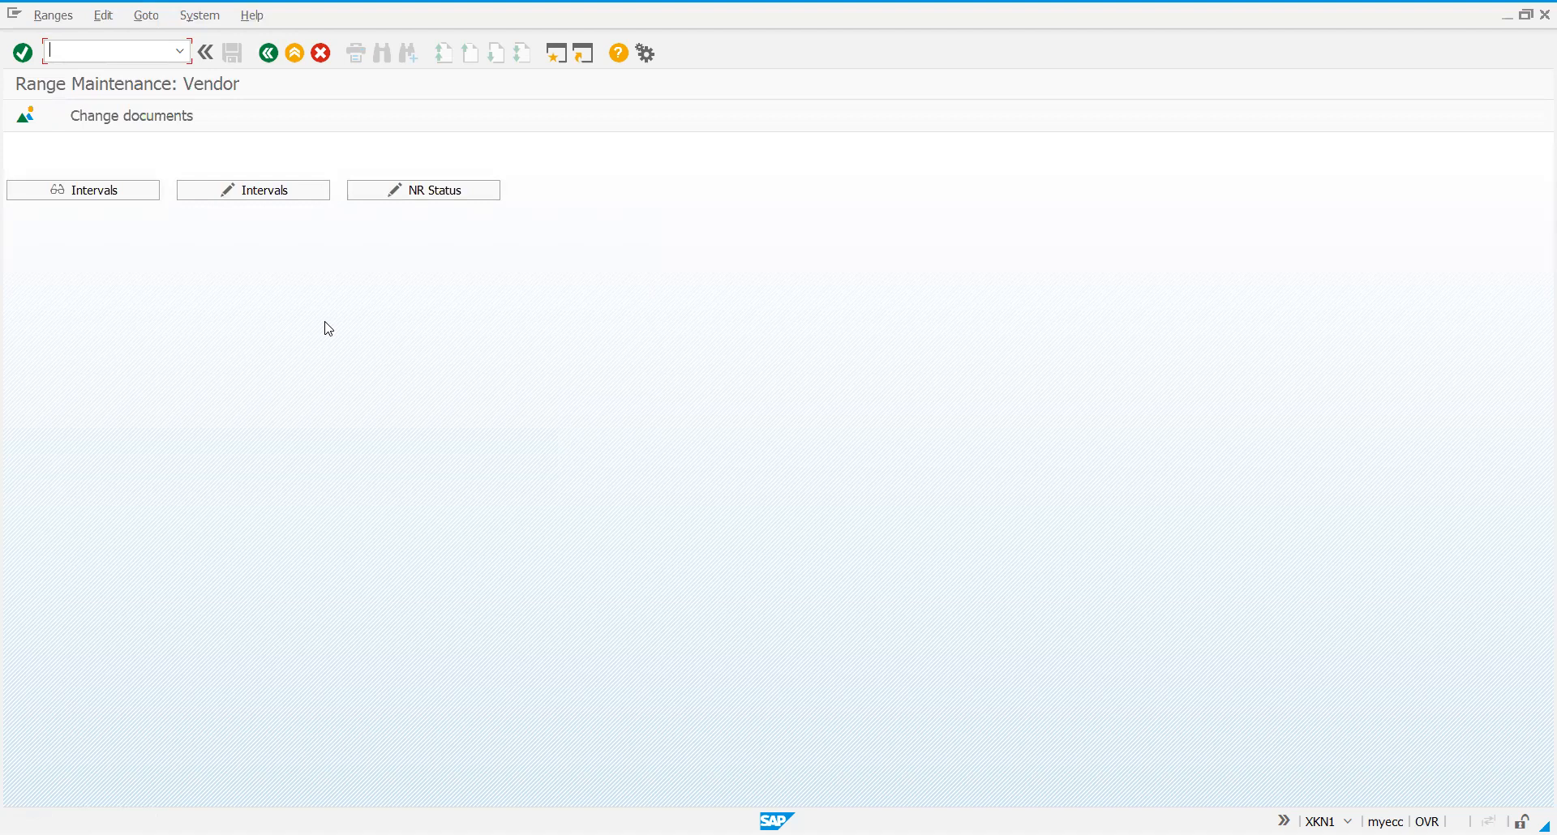
{"action": "left_click", "coordinate": [270, 56]}
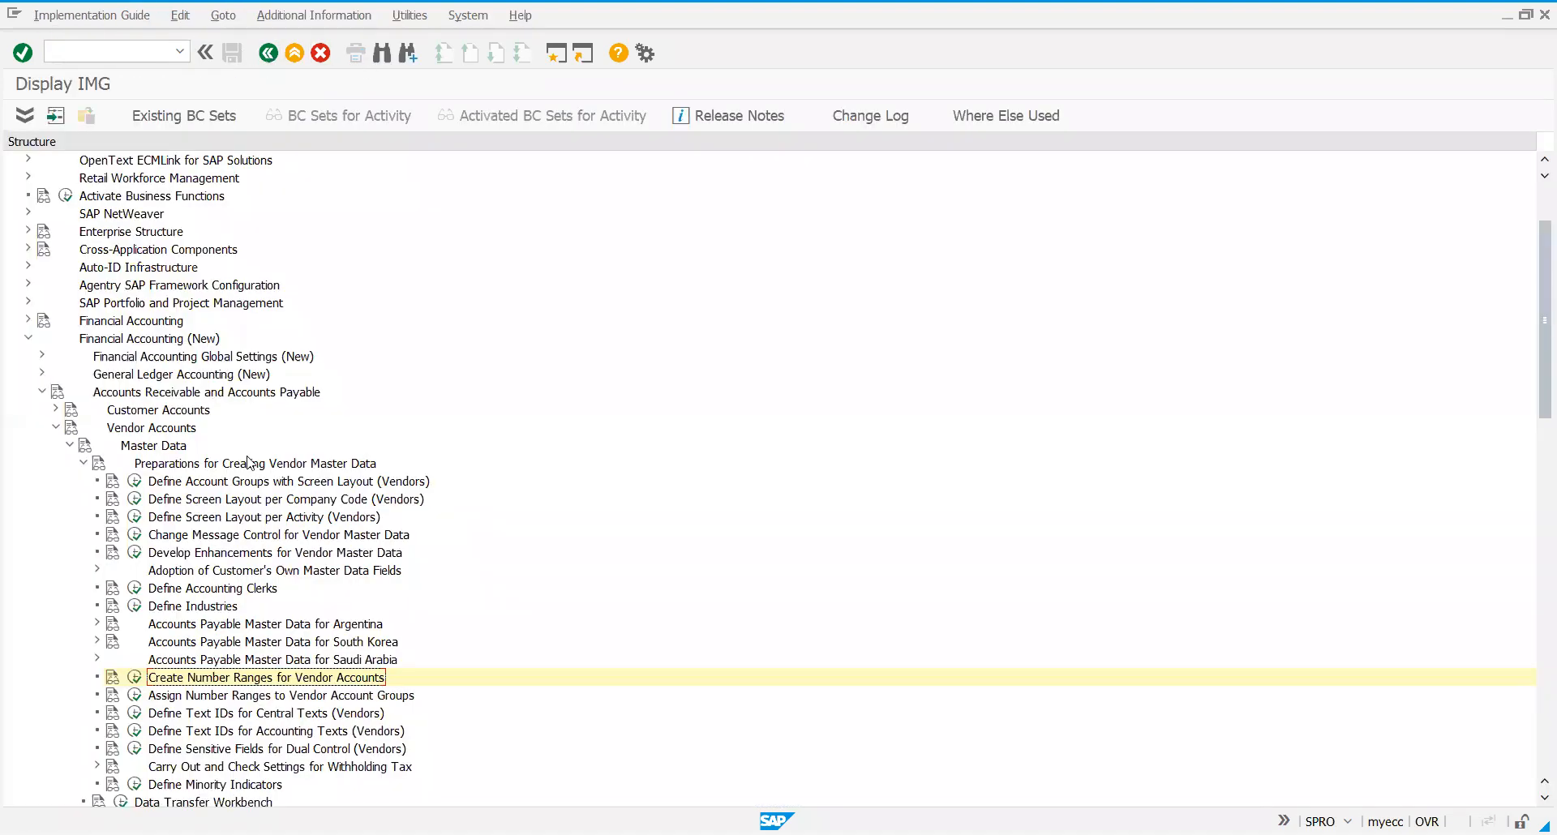
{"action": "left_click", "coordinate": [222, 699]}
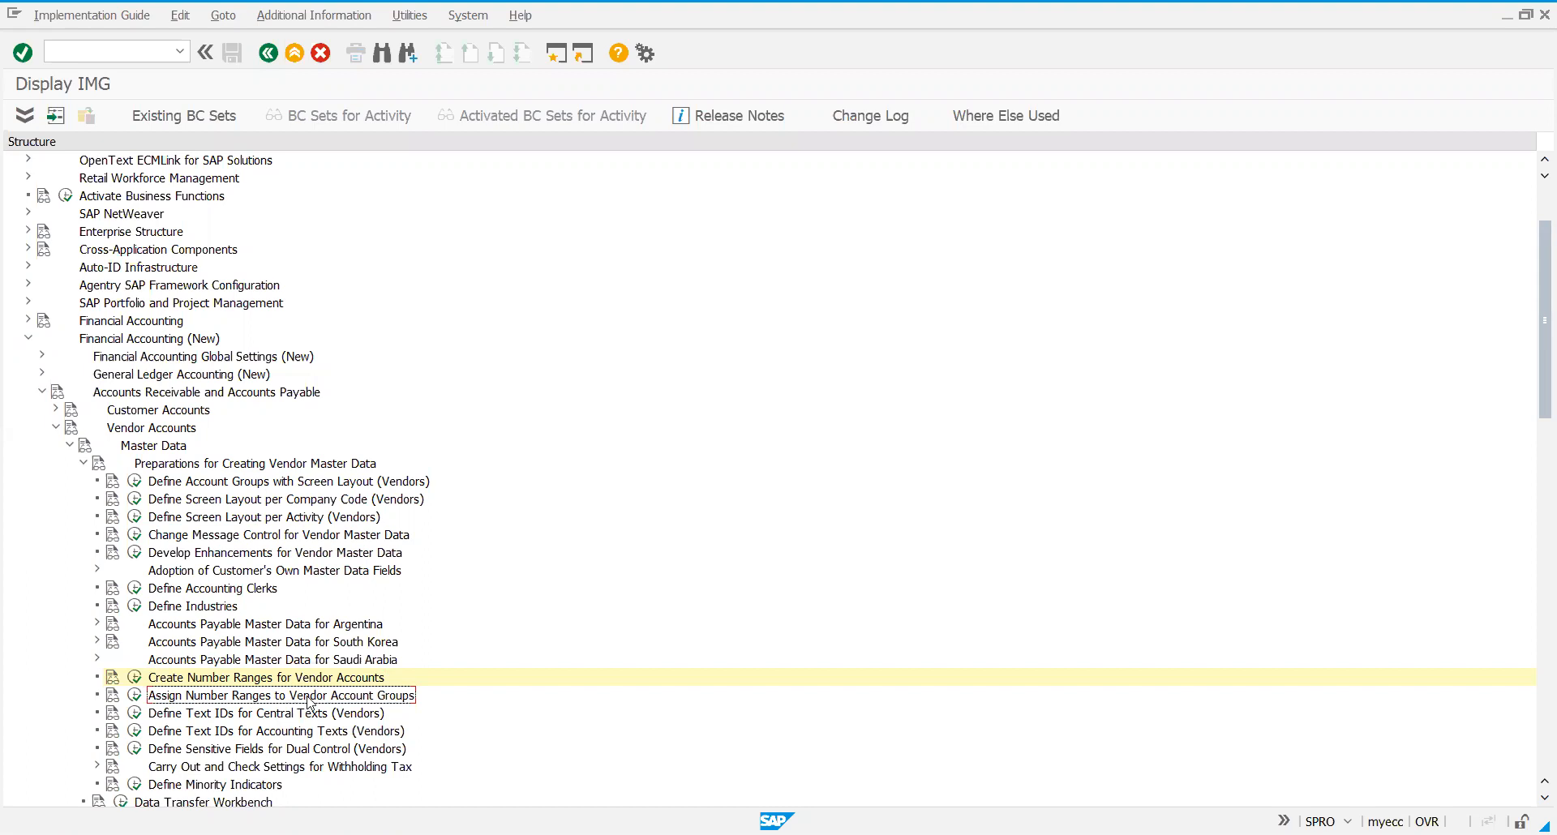
{"action": "left_click", "coordinate": [132, 695]}
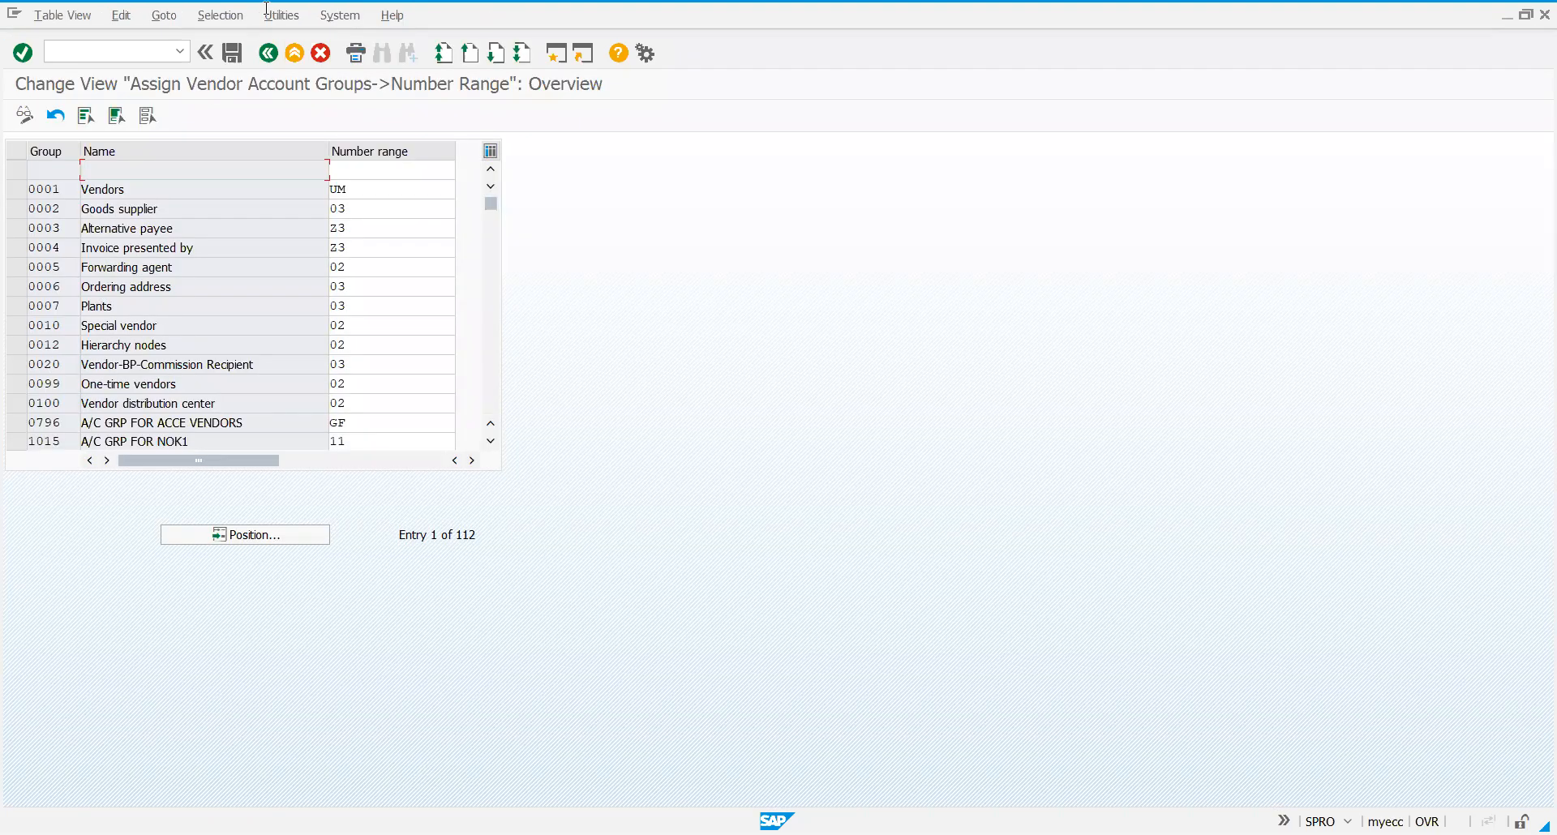
{"action": "left_click", "coordinate": [267, 63]}
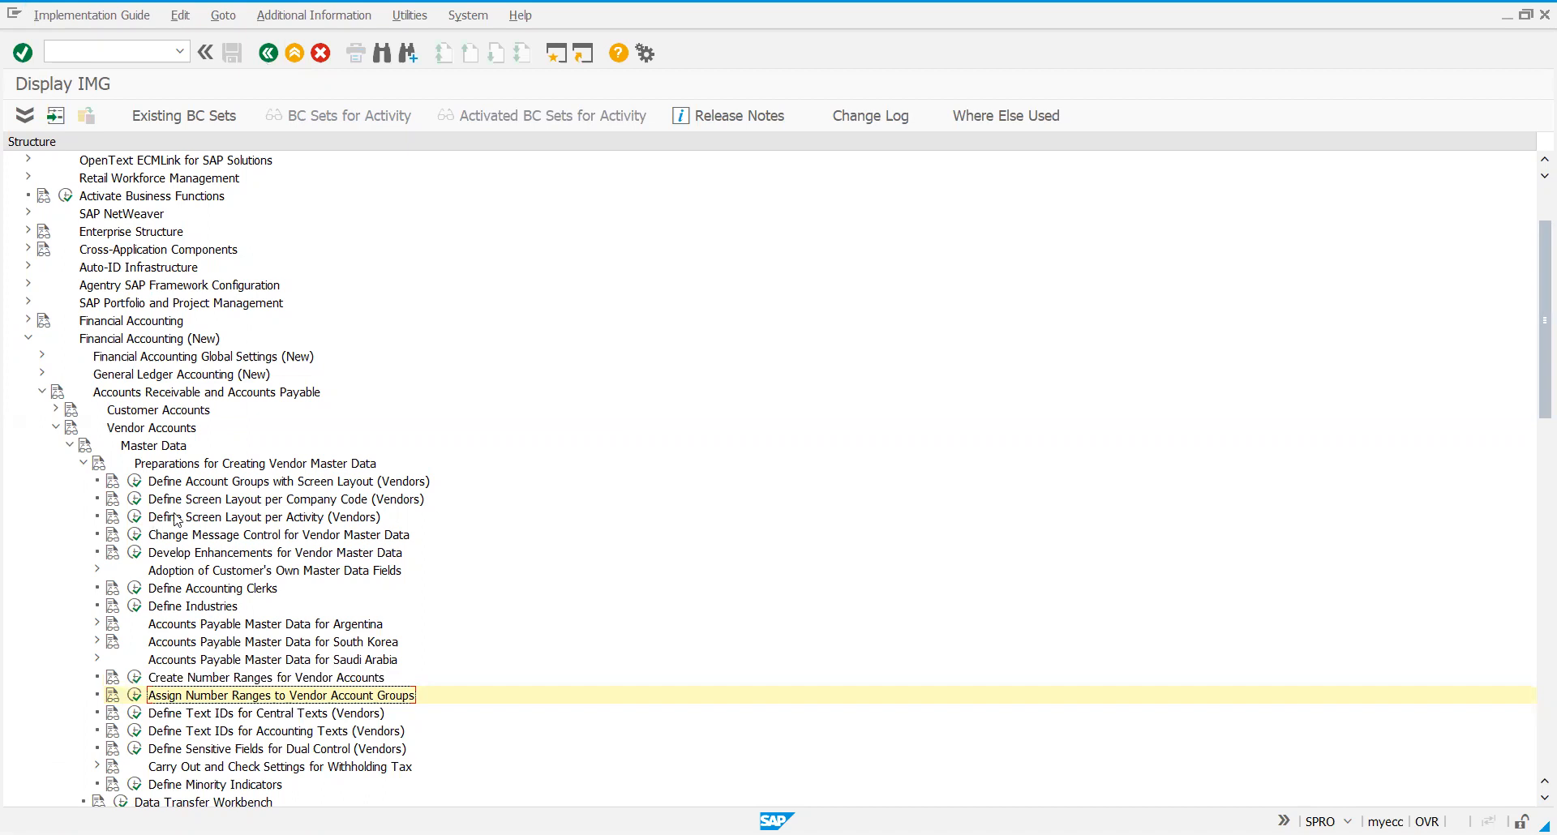
{"action": "left_click", "coordinate": [203, 485]}
{"action": "left_click", "coordinate": [188, 683]}
{"action": "left_click", "coordinate": [202, 701]}
Step: Open Assign Number Ranges to Vendor Account Groups and position the list at account group PTVG
{"action": "left_click", "coordinate": [135, 698]}
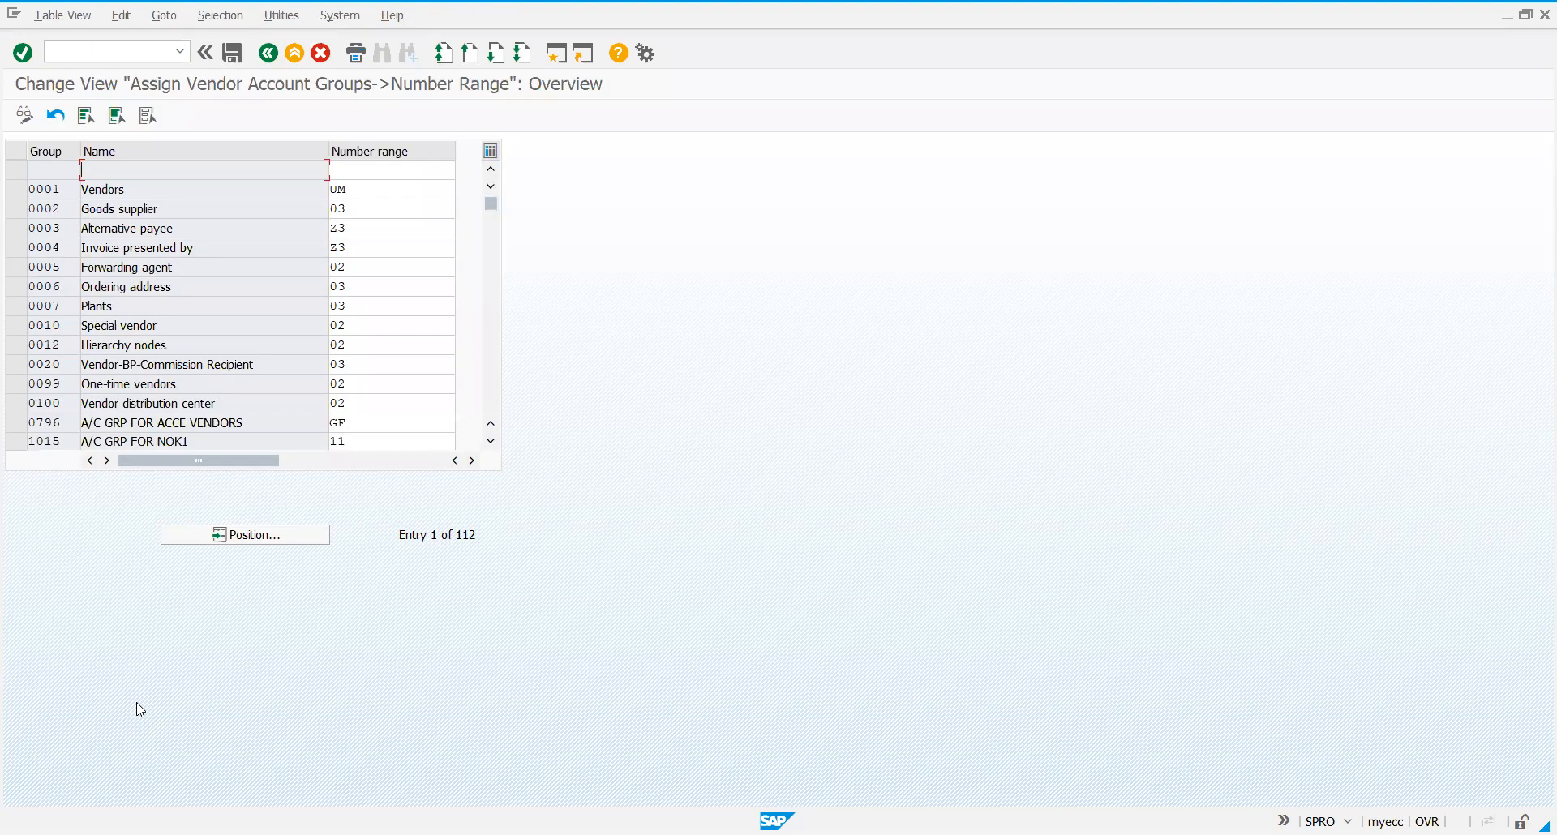
{"action": "left_click", "coordinate": [274, 542]}
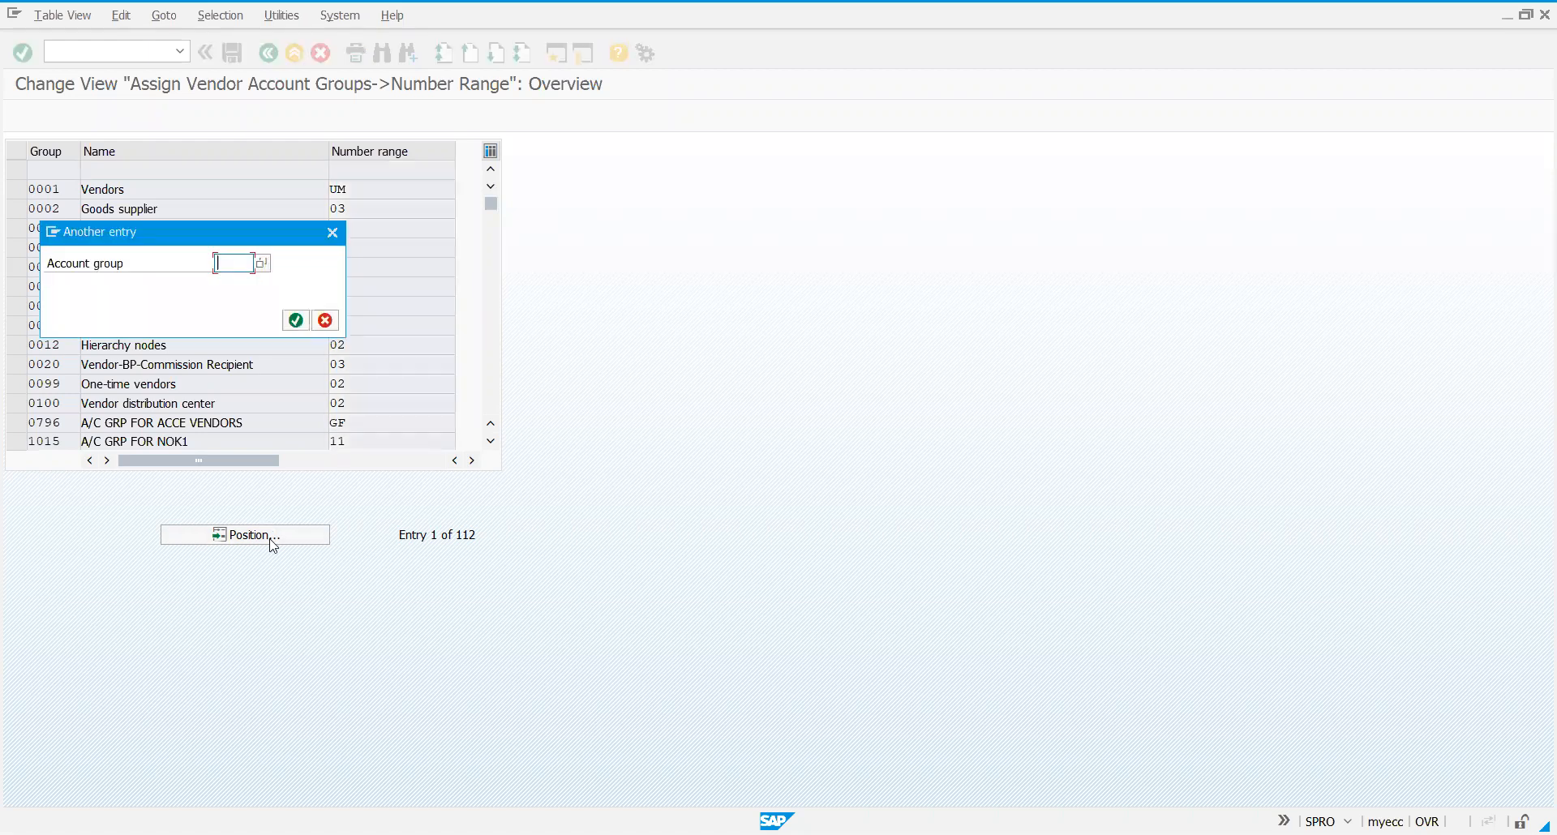
{"action": "type", "text": "ptvg"}
{"action": "key", "text": "Return"}
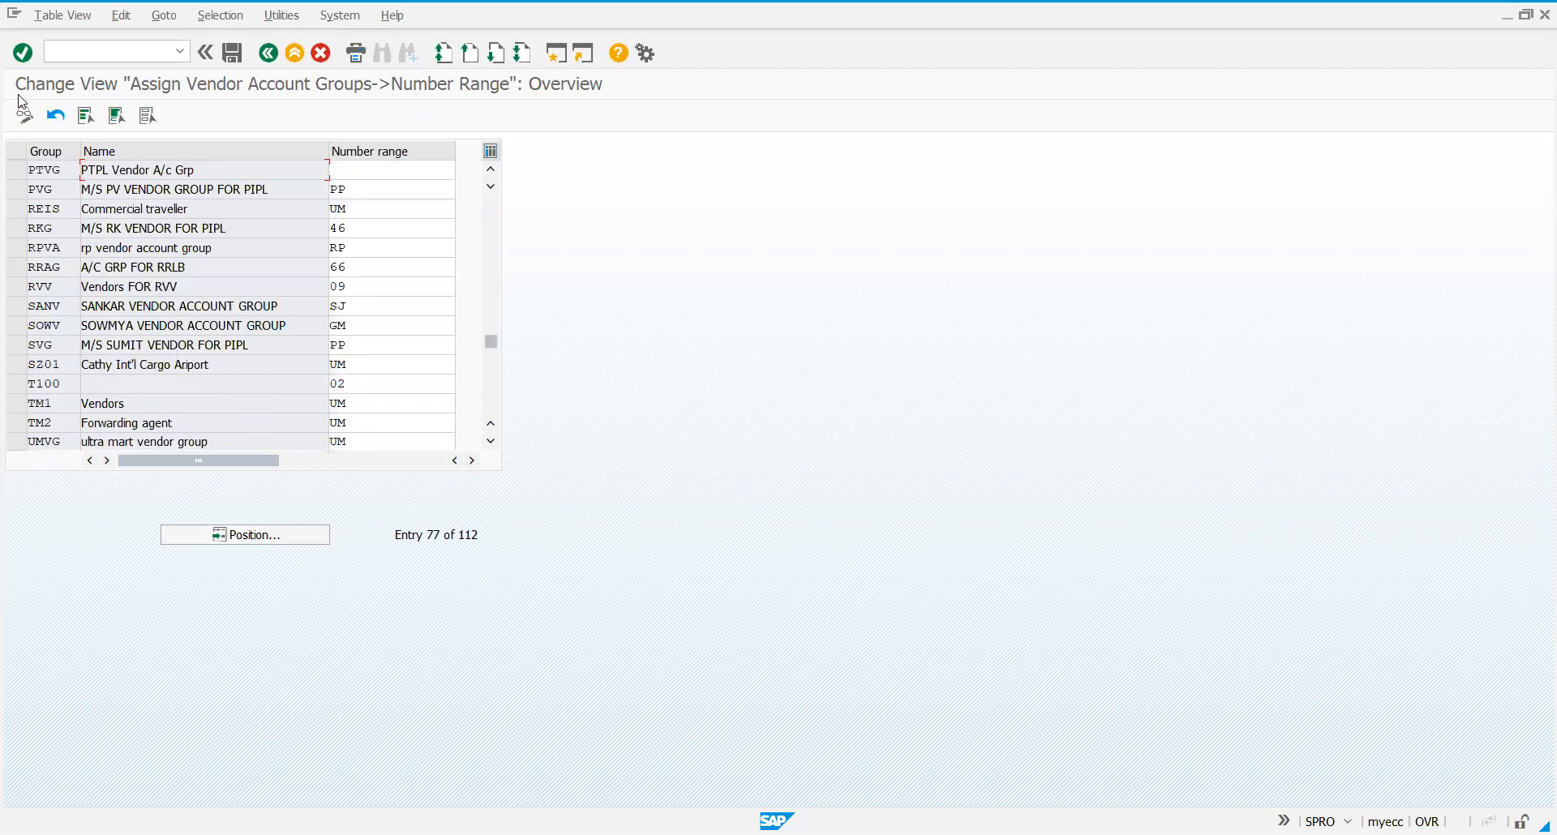
Step: Assign number range PV to the PTPL Vendor A/c Grp entry, choosing it from the available number ranges
{"action": "left_click", "coordinate": [389, 168]}
{"action": "type", "text": "v"}
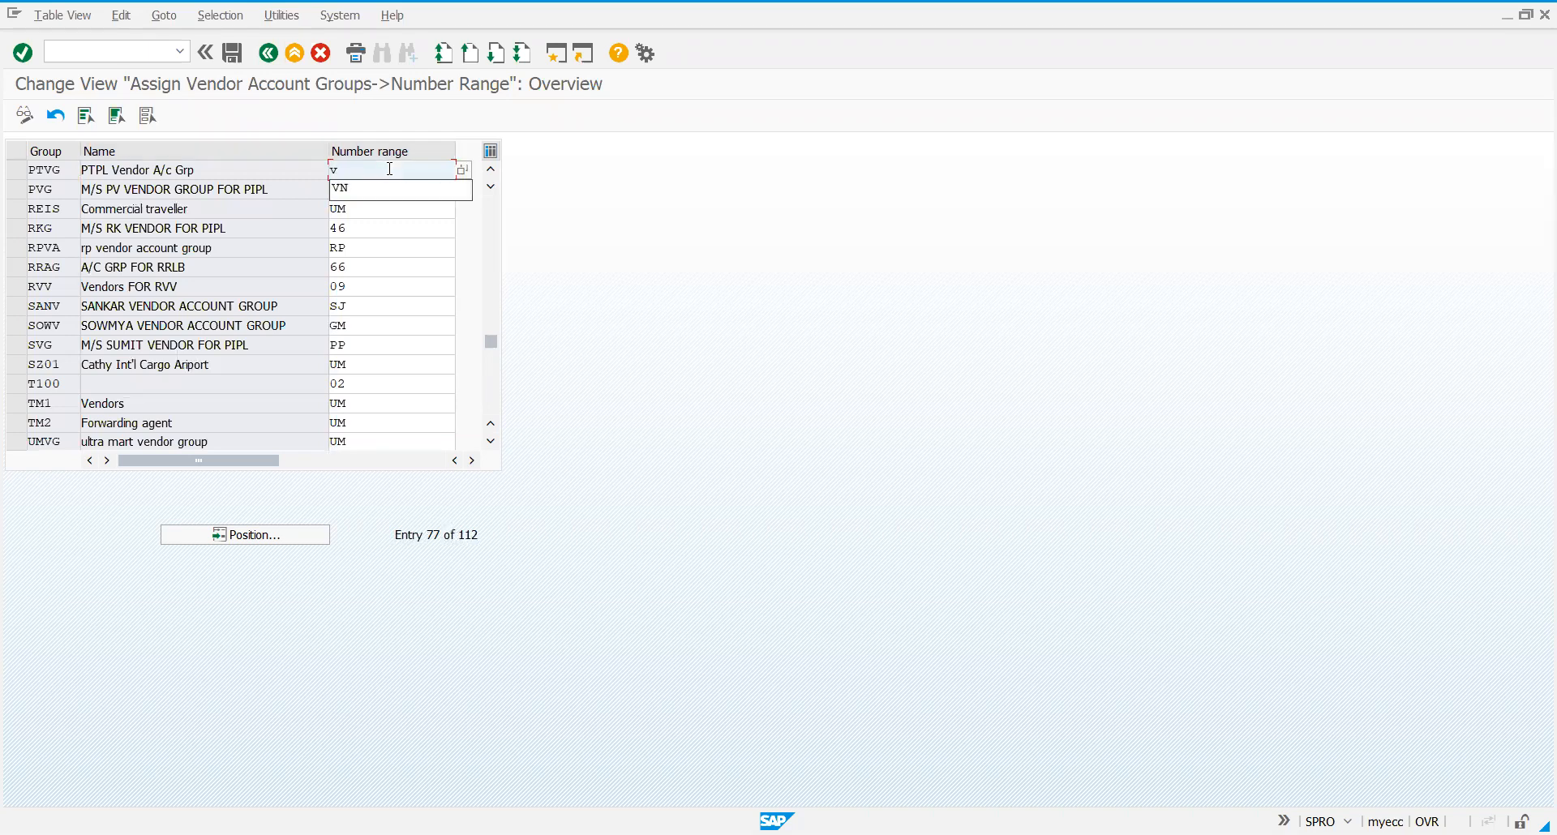
{"action": "key", "text": "BackSpace"}
{"action": "type", "text": "pv"}
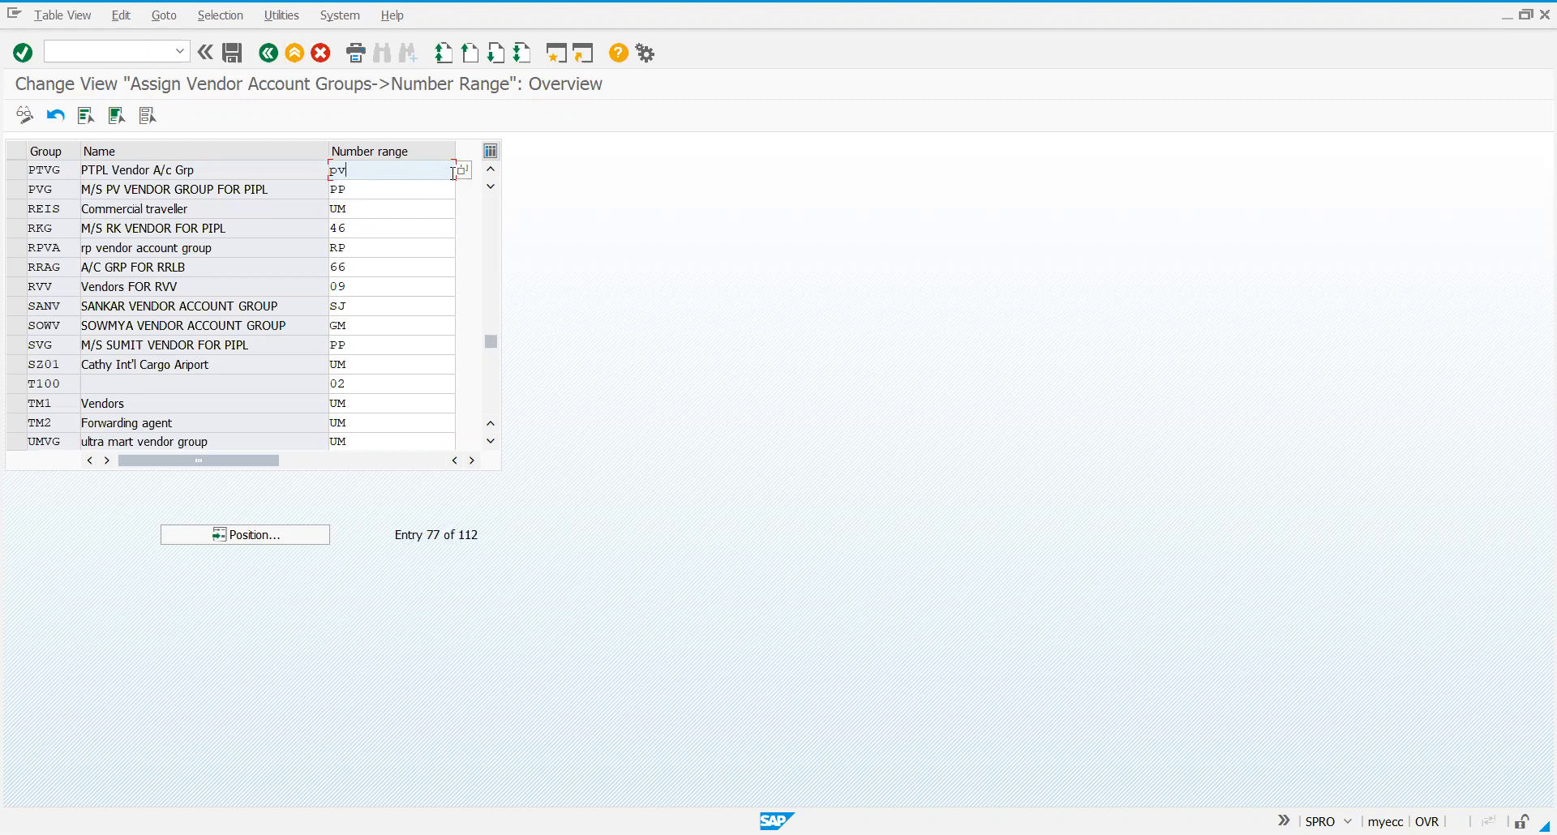
{"action": "key", "text": "Return"}
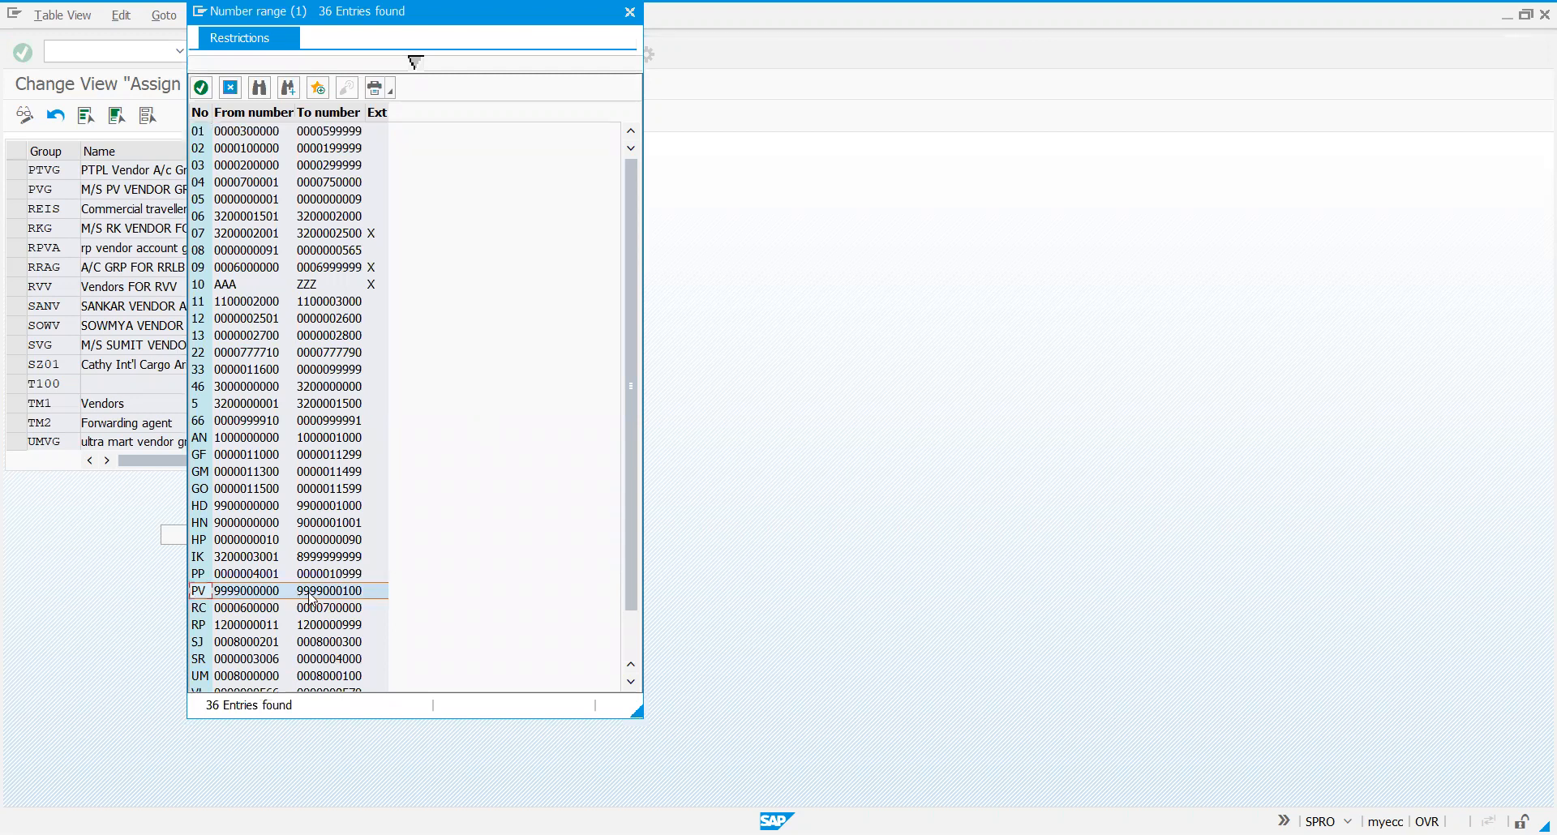
{"action": "left_click", "coordinate": [202, 590]}
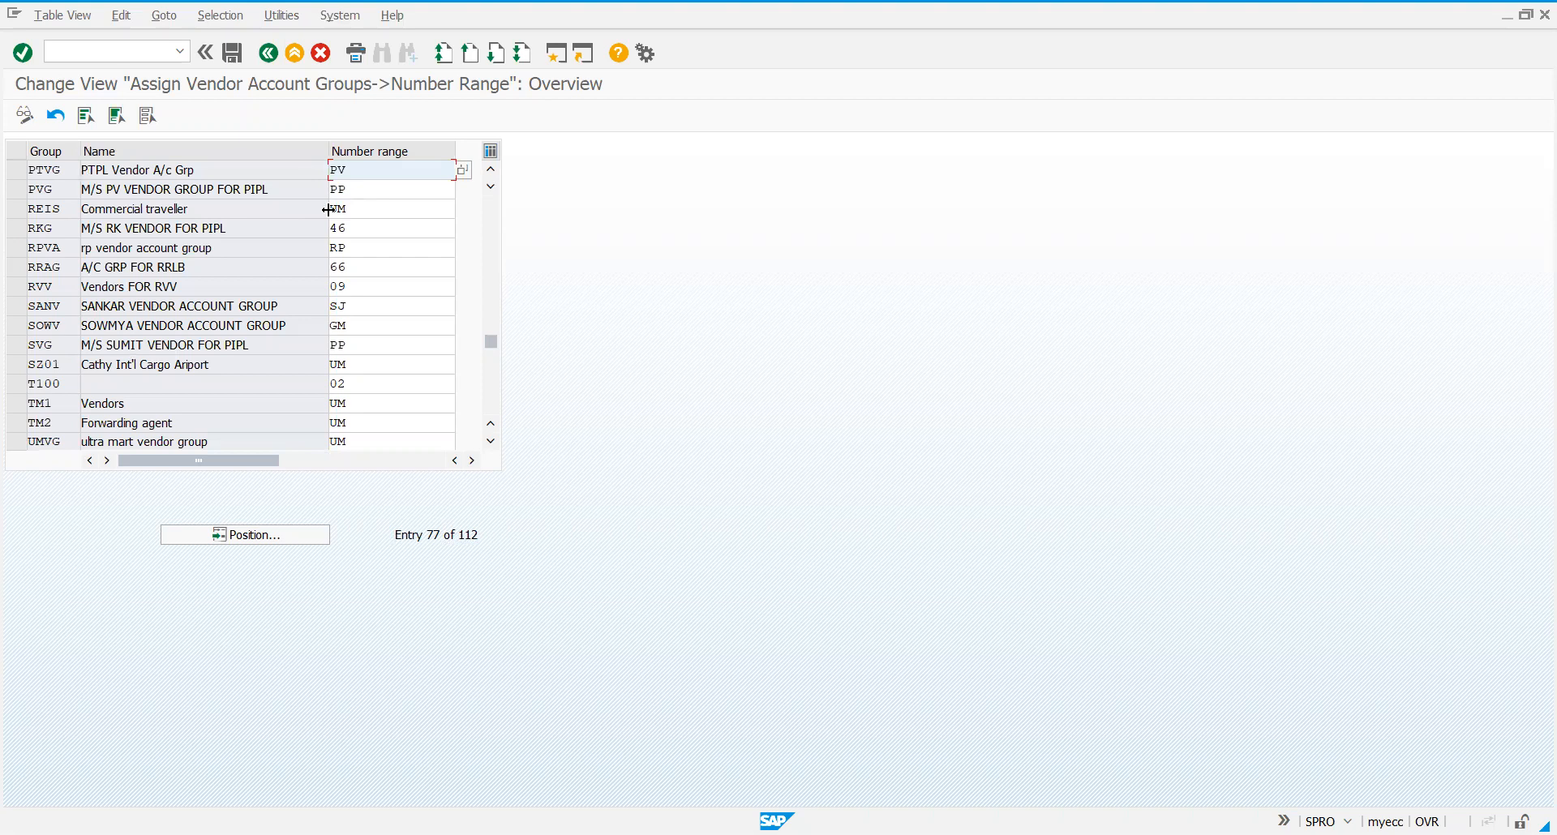
{"action": "left_click", "coordinate": [66, 174]}
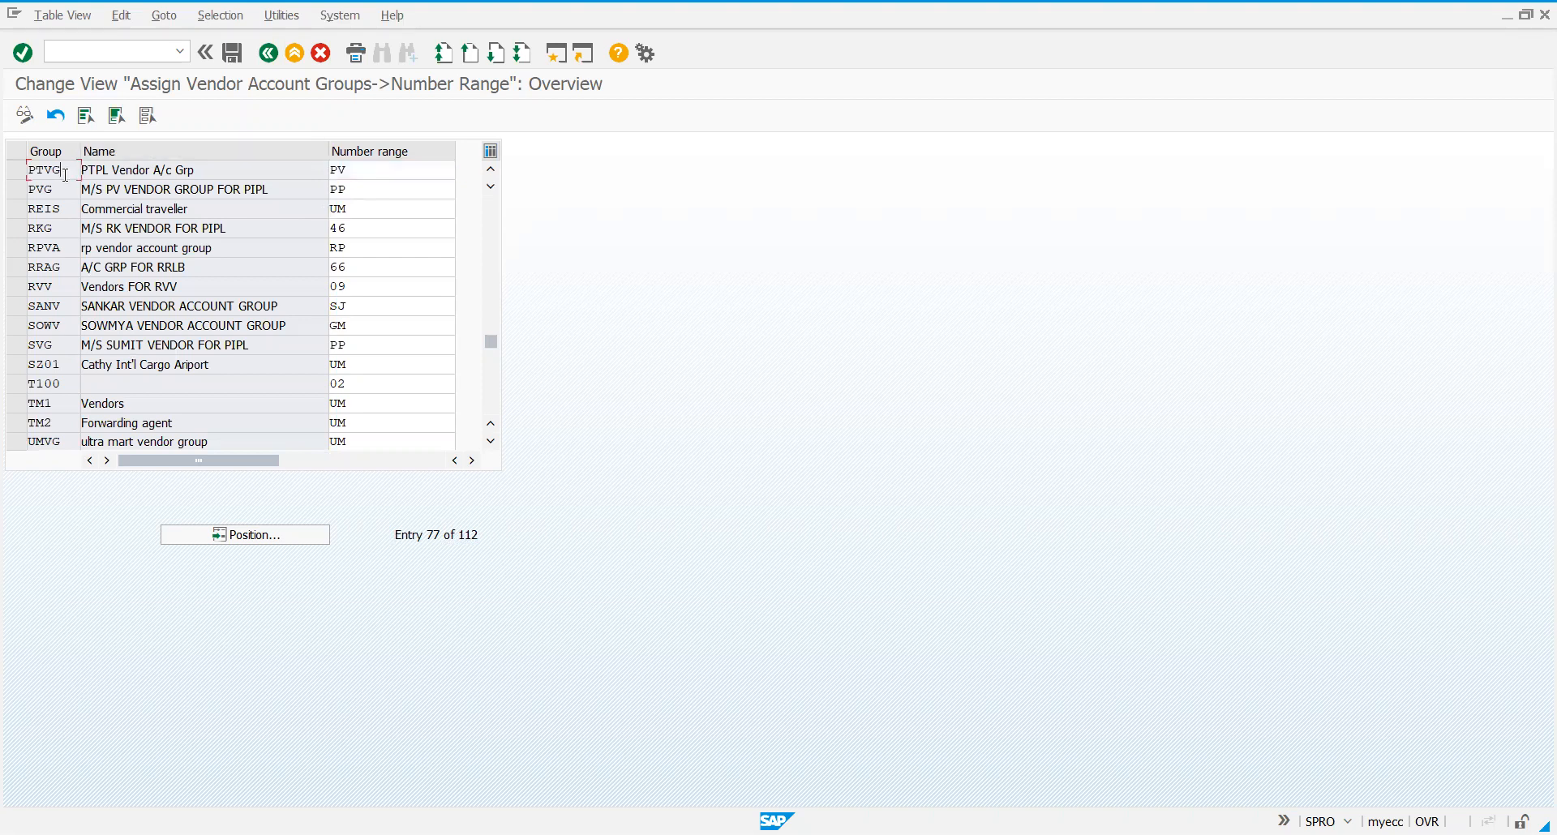
{"action": "left_click", "coordinate": [369, 174]}
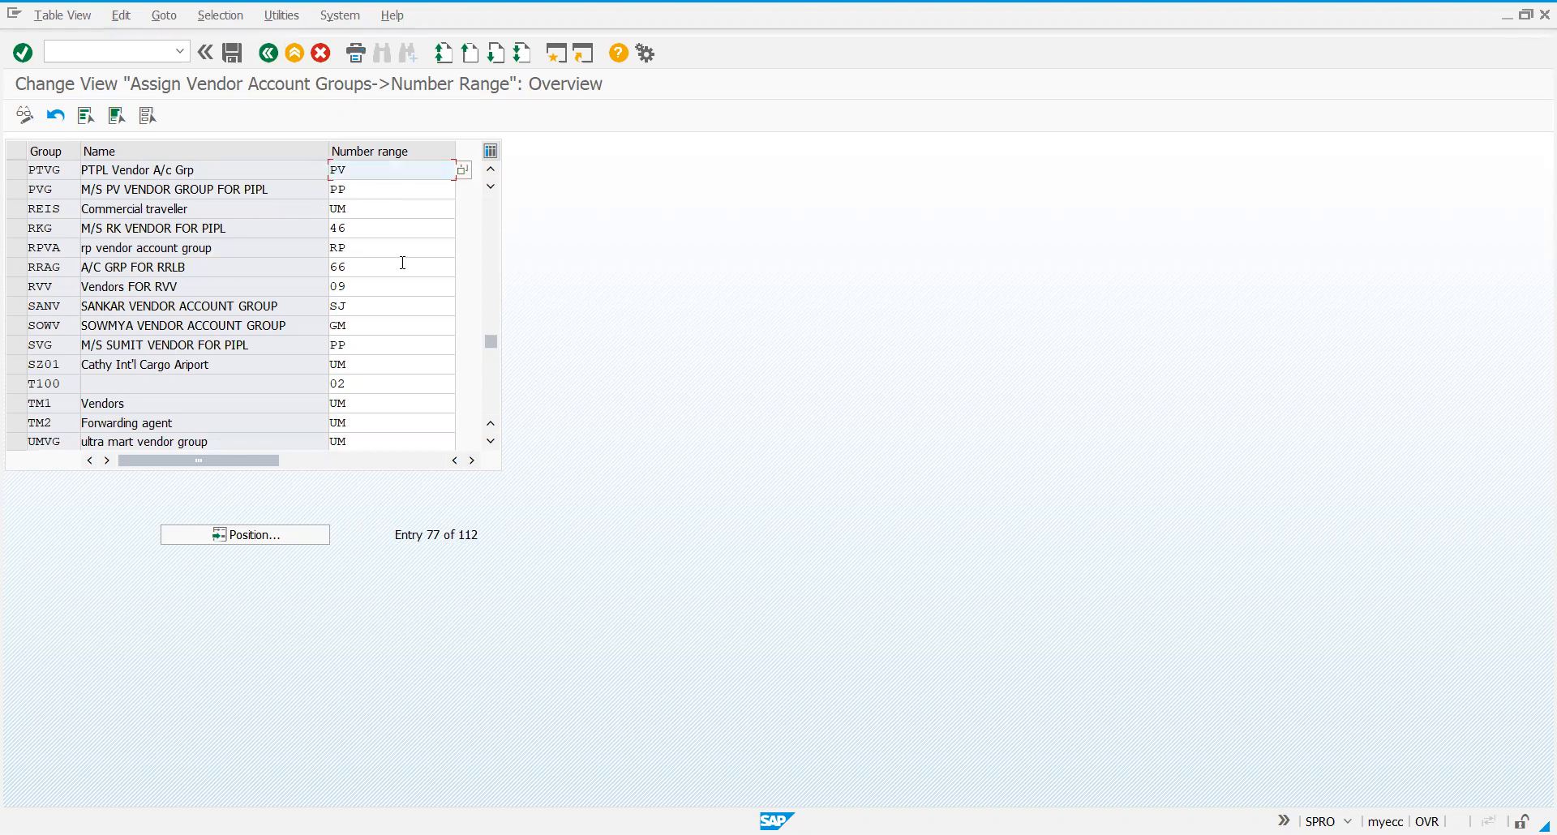
Step: Save the number range assignment in the PTPL-PROJECT customizing request and return to the SAP Easy Access menu
{"action": "left_click", "coordinate": [236, 57]}
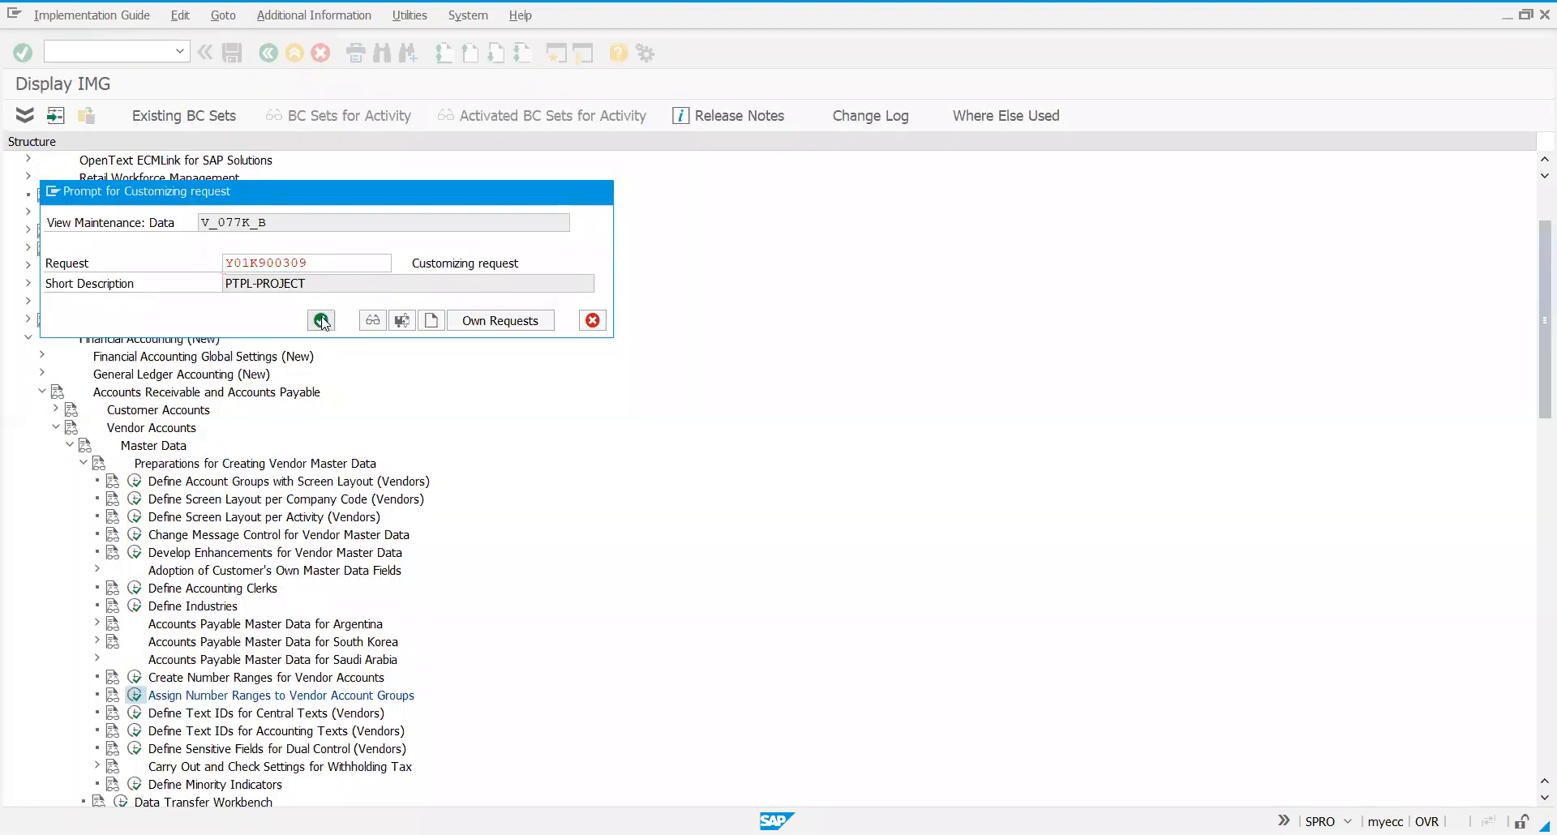
{"action": "left_click", "coordinate": [321, 320]}
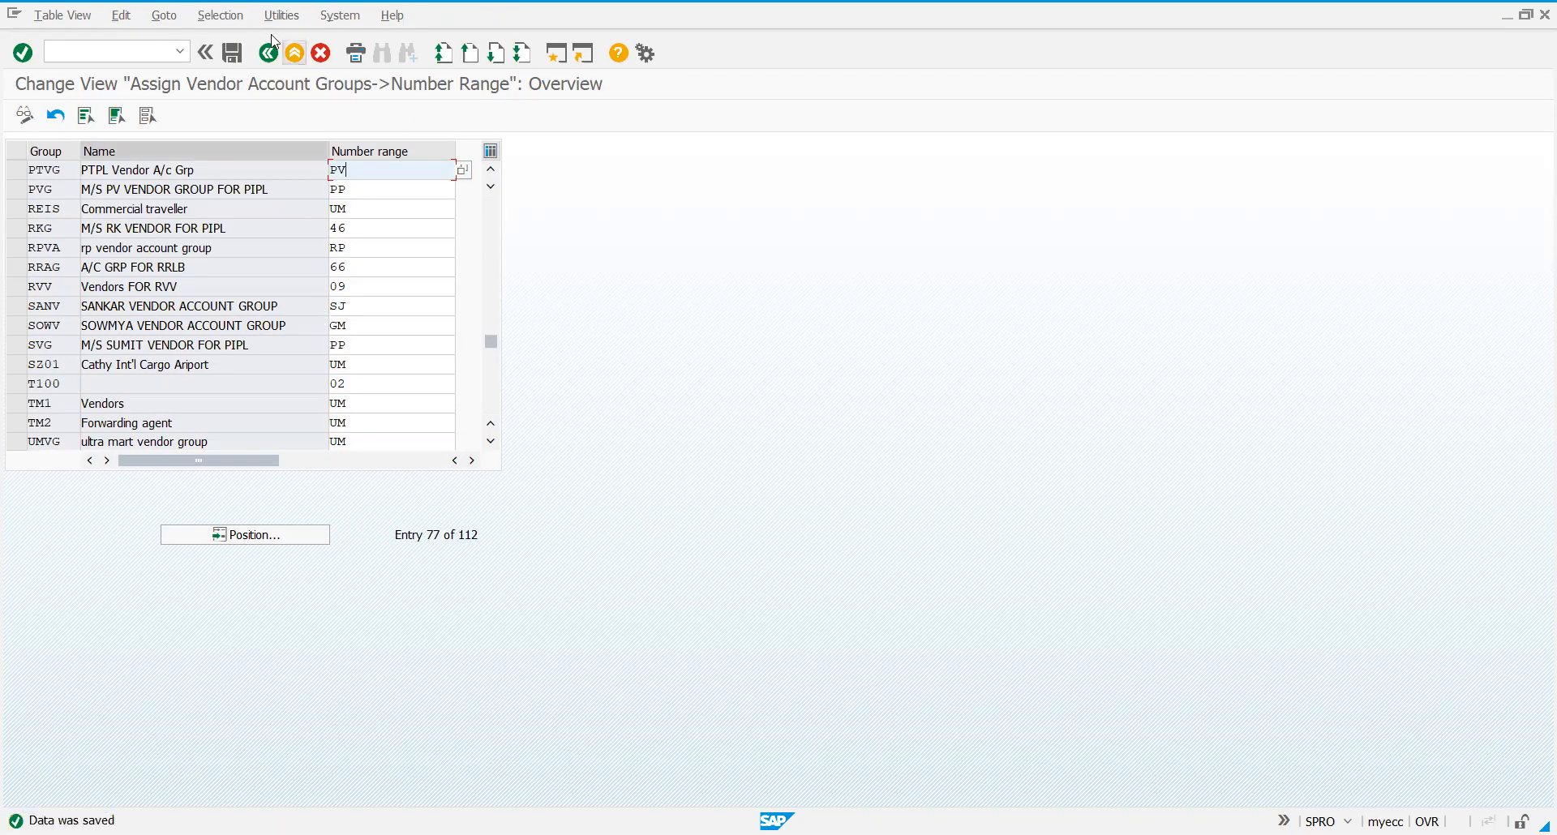
{"action": "left_click", "coordinate": [270, 54]}
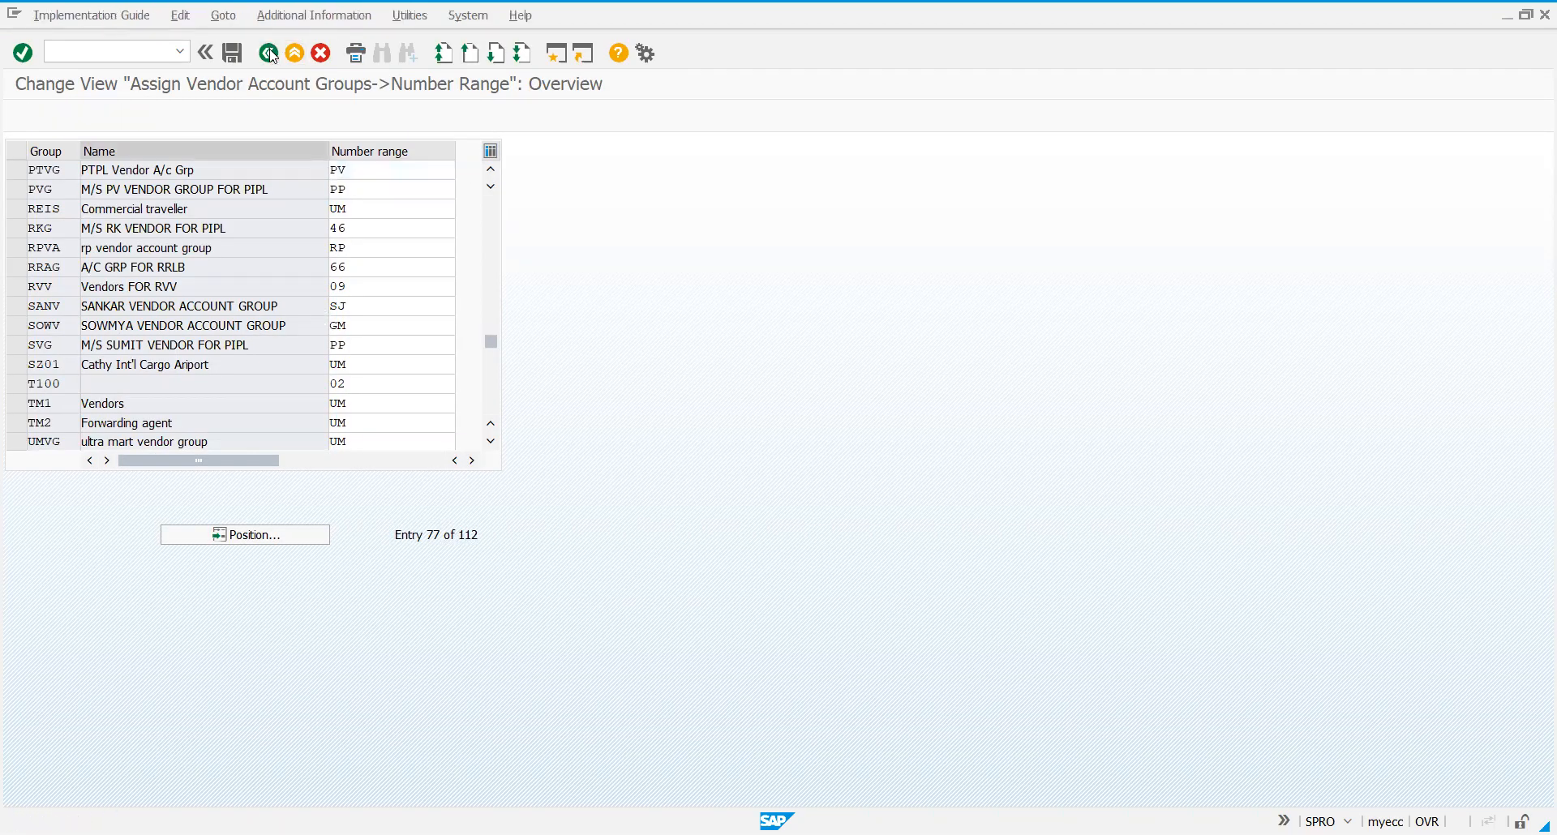
{"action": "left_click", "coordinate": [270, 53]}
{"action": "left_click", "coordinate": [270, 54]}
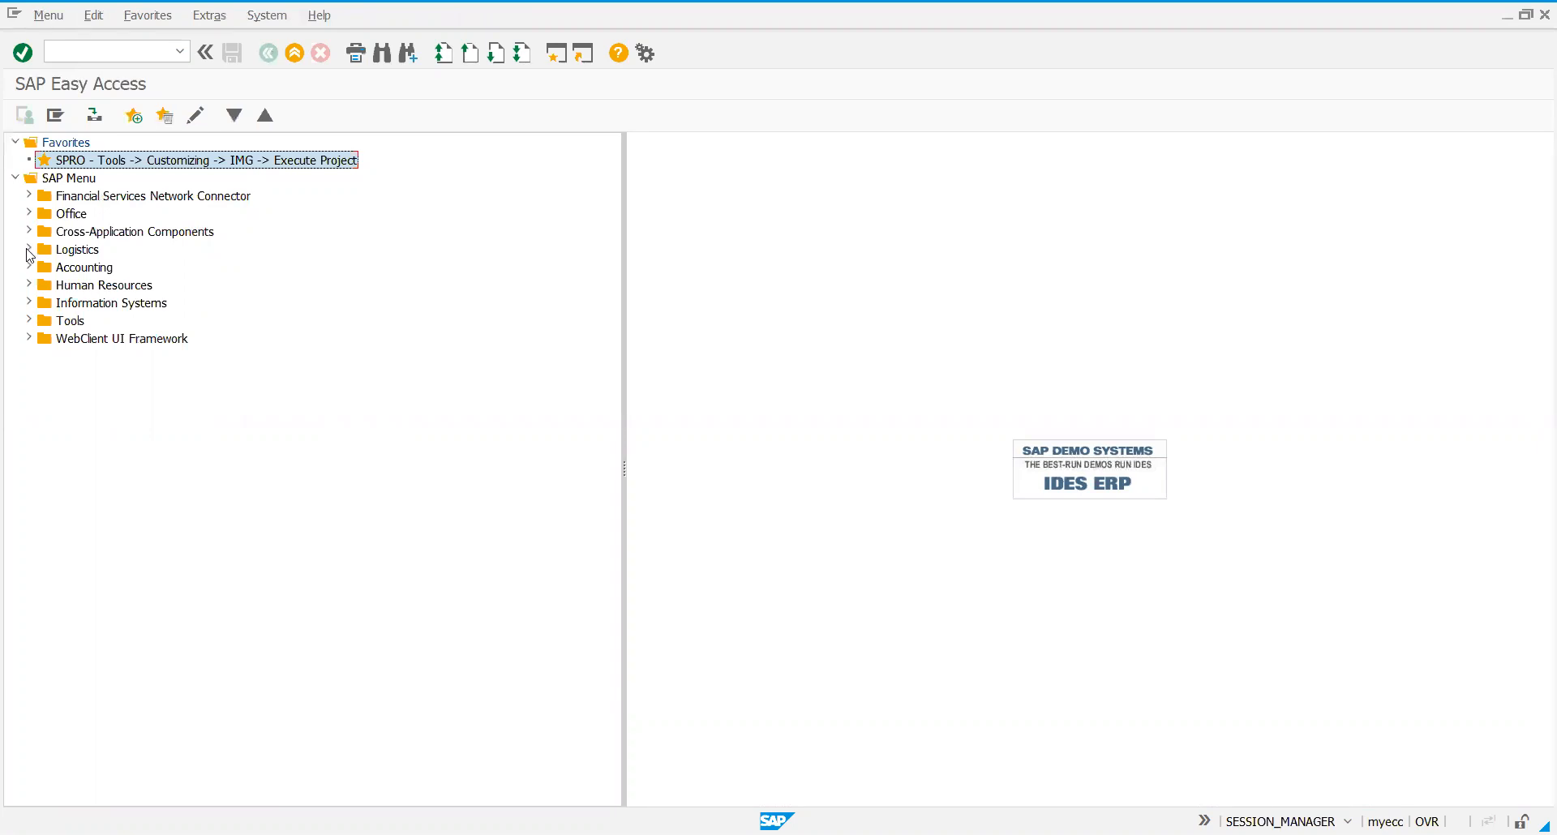
{"action": "left_click", "coordinate": [50, 180]}
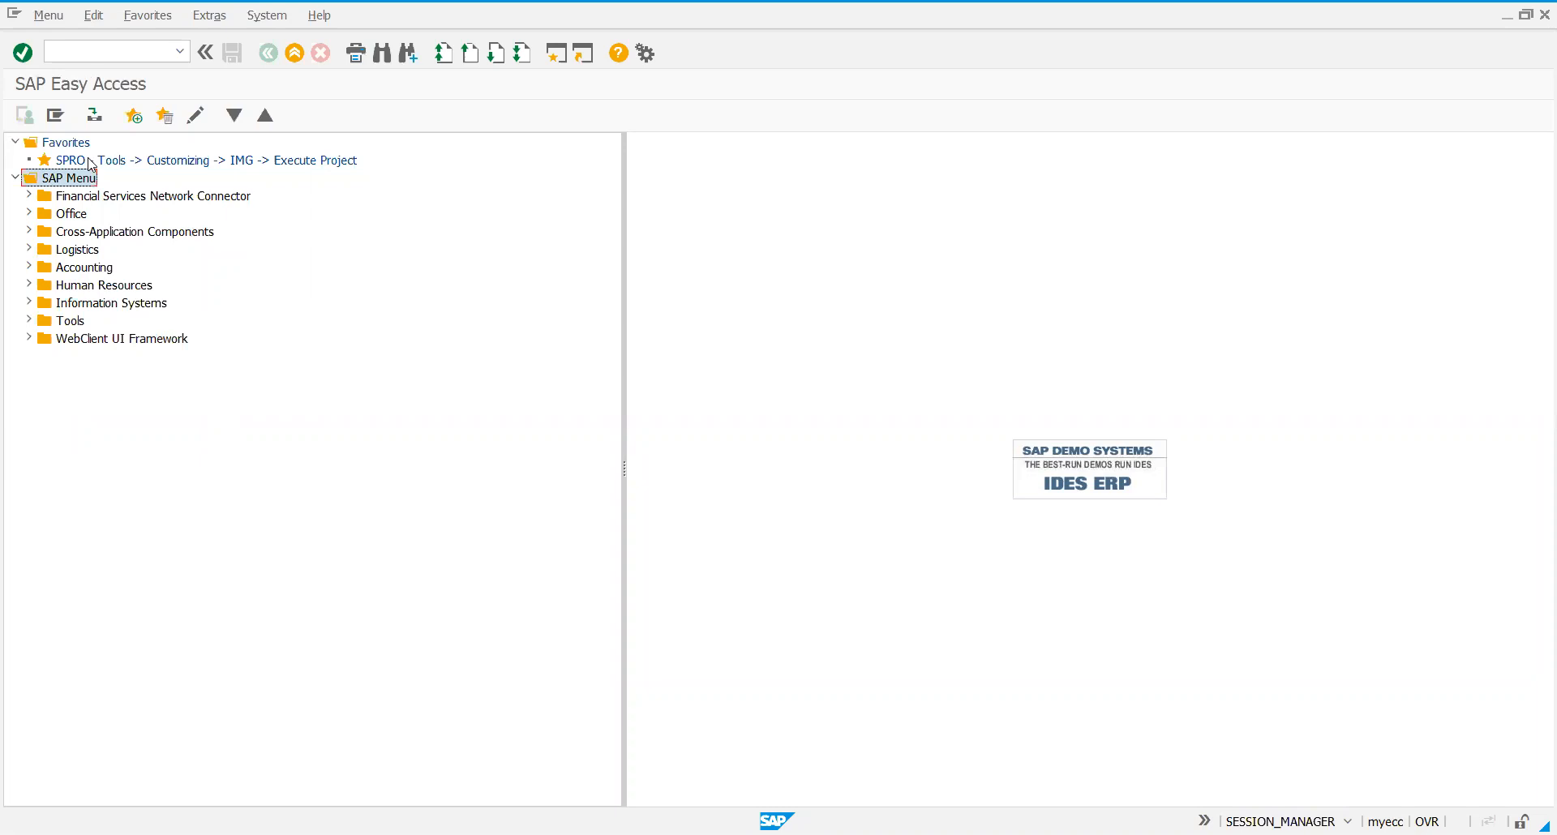
Step: Expand Logistics, Materials Management, Purchasing, Master Data, Vendor and Central to list the central vendor transactions
{"action": "left_click", "coordinate": [89, 161]}
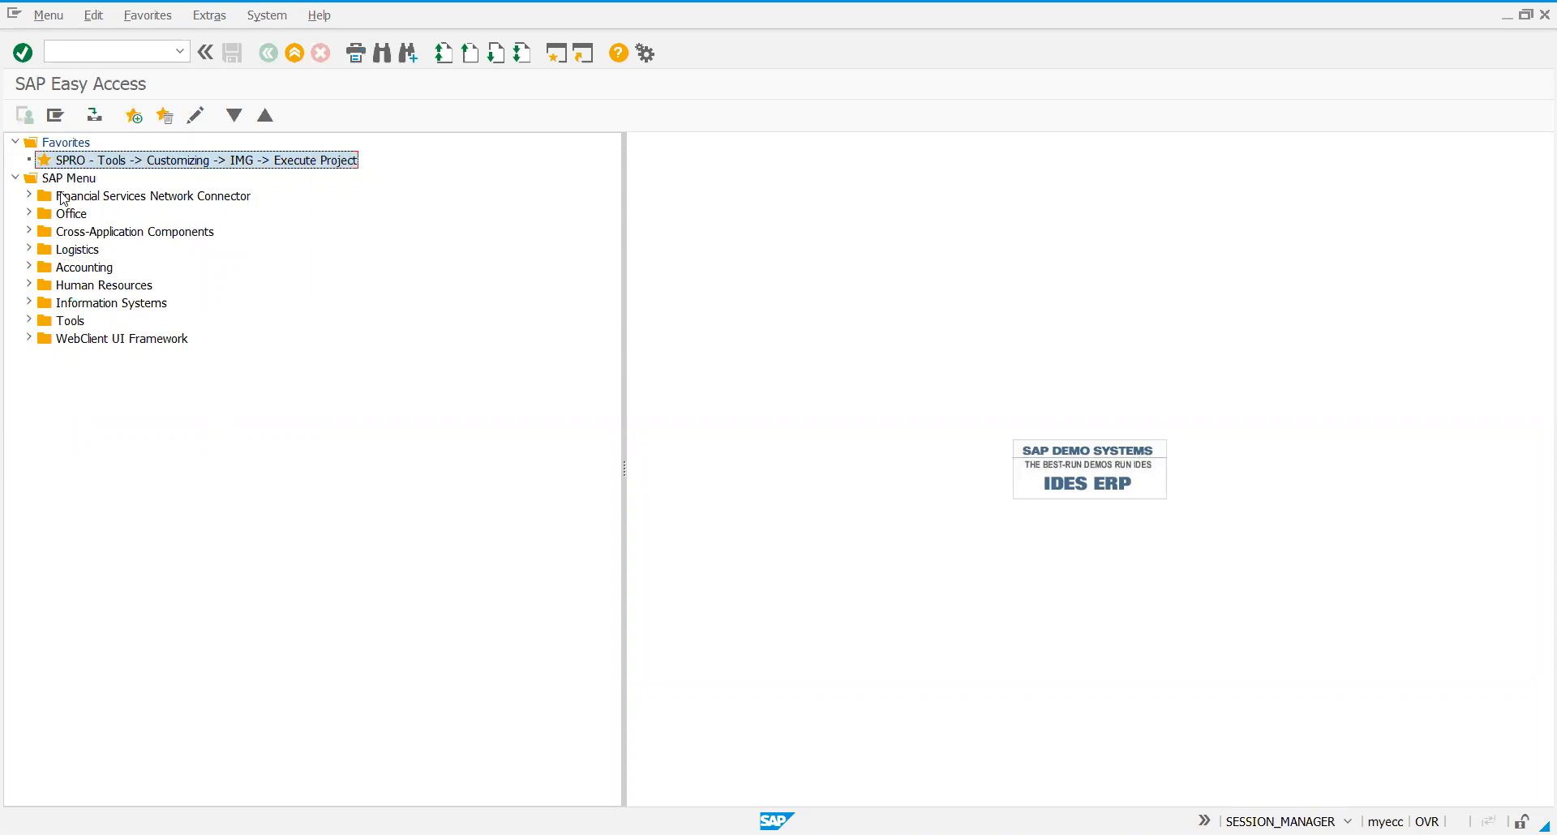
{"action": "left_click", "coordinate": [28, 249]}
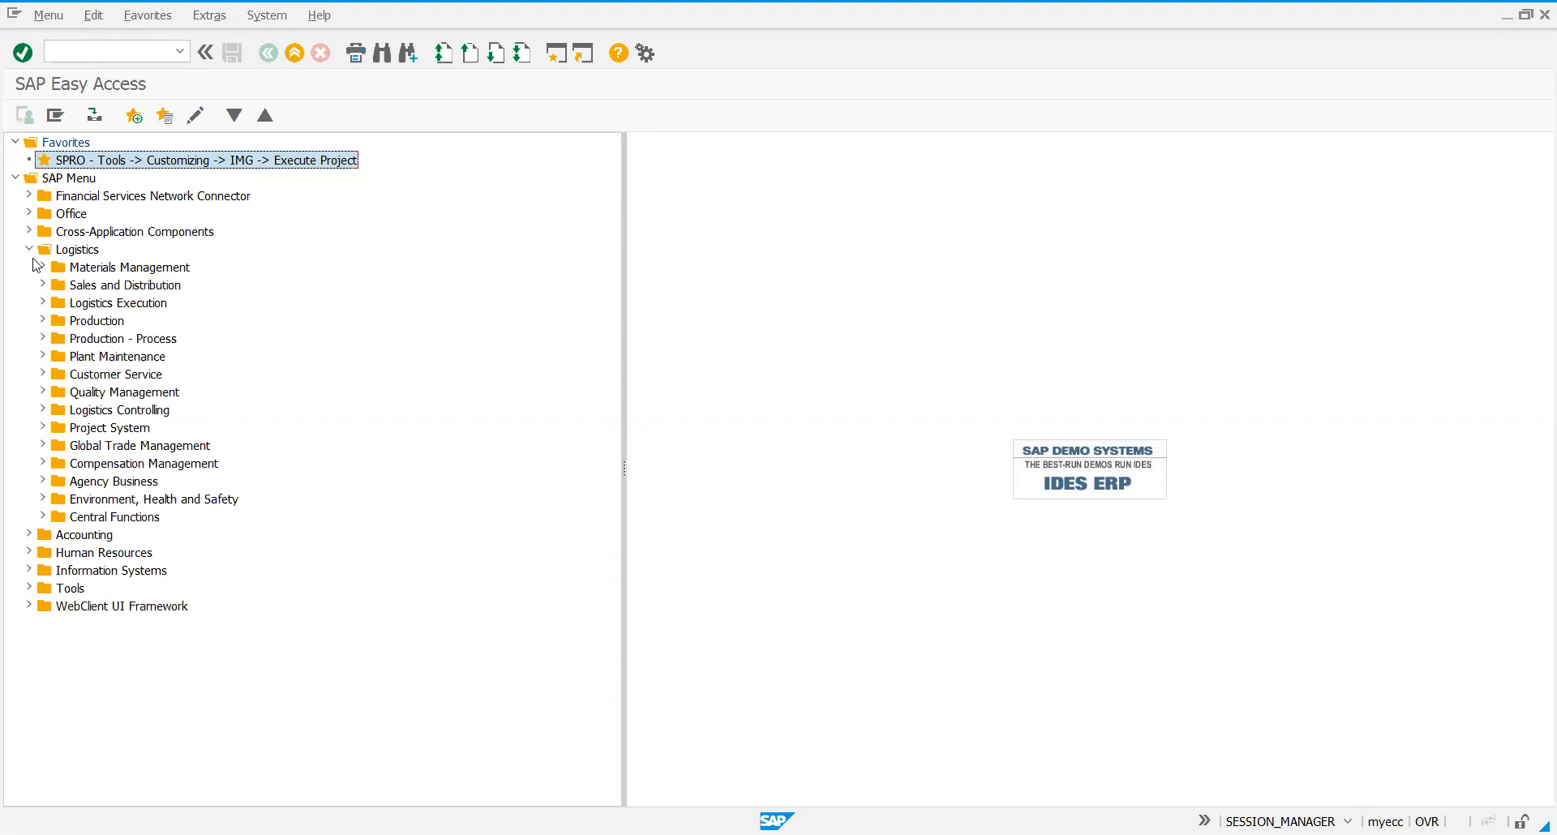
{"action": "left_click", "coordinate": [43, 268]}
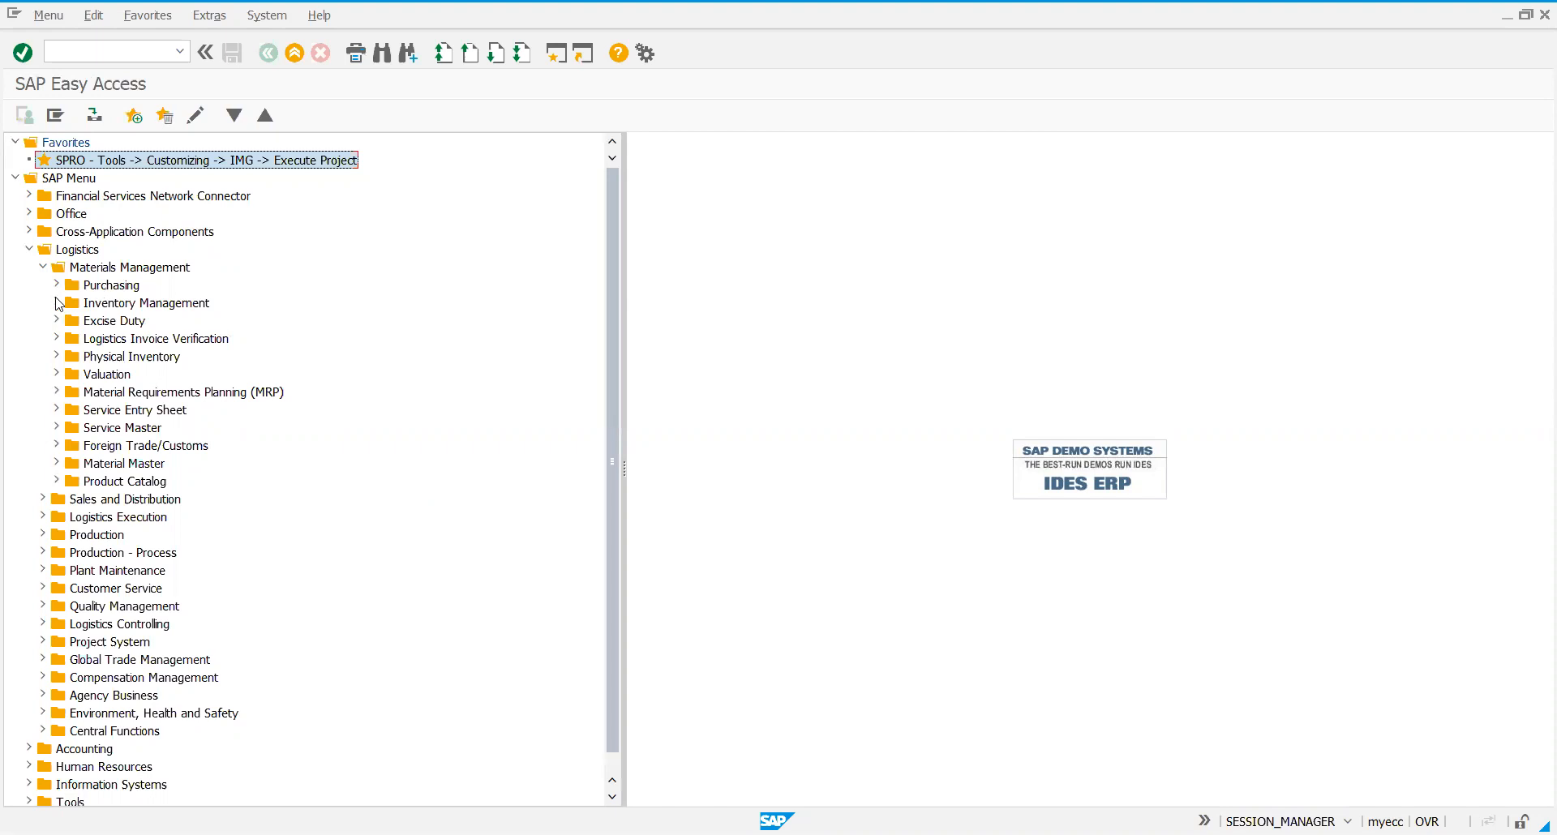
{"action": "left_click", "coordinate": [57, 286]}
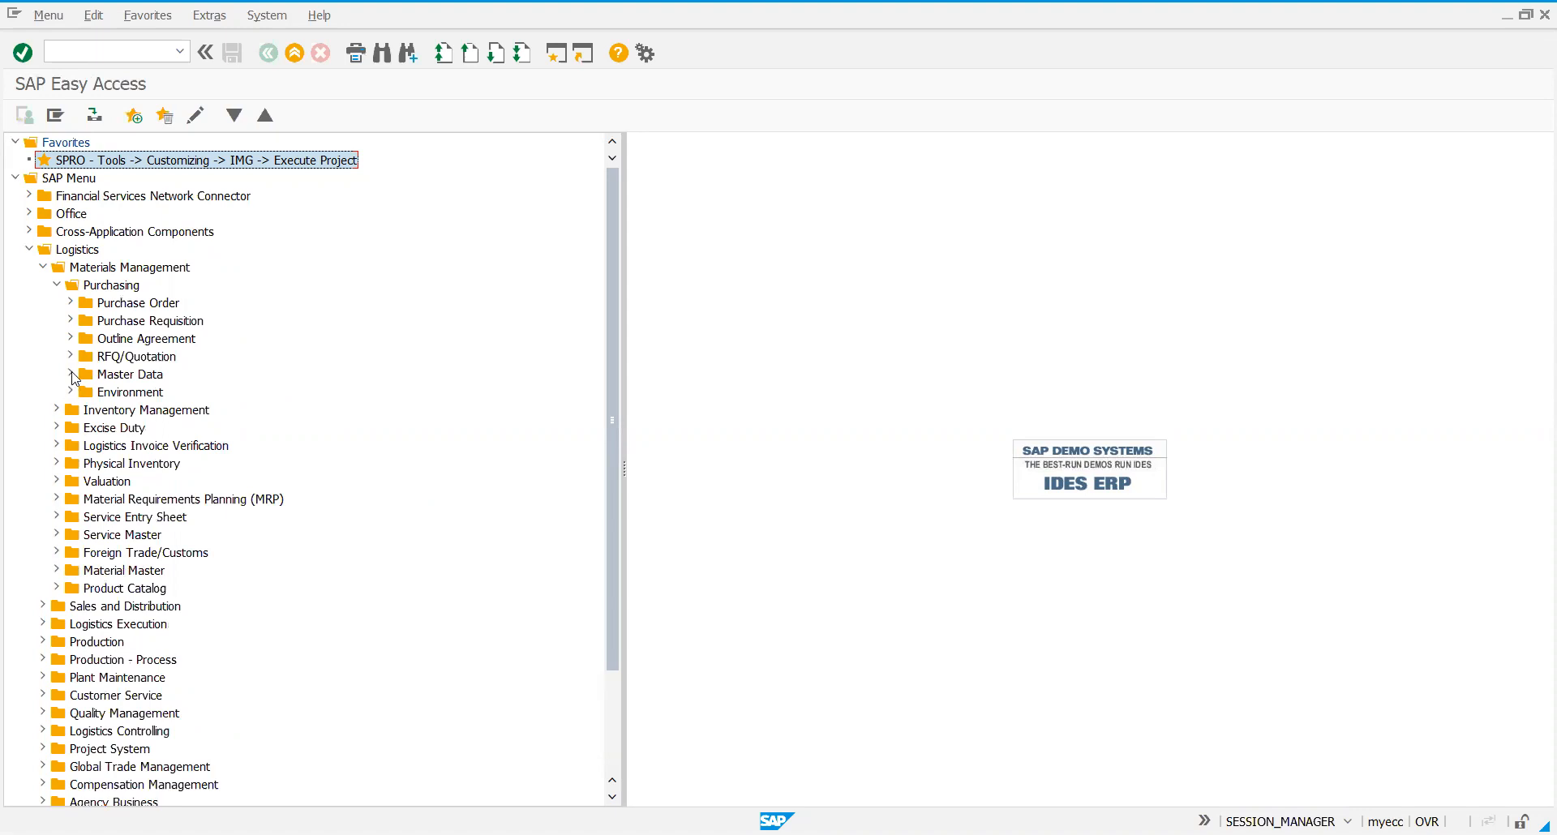
{"action": "left_click", "coordinate": [71, 374]}
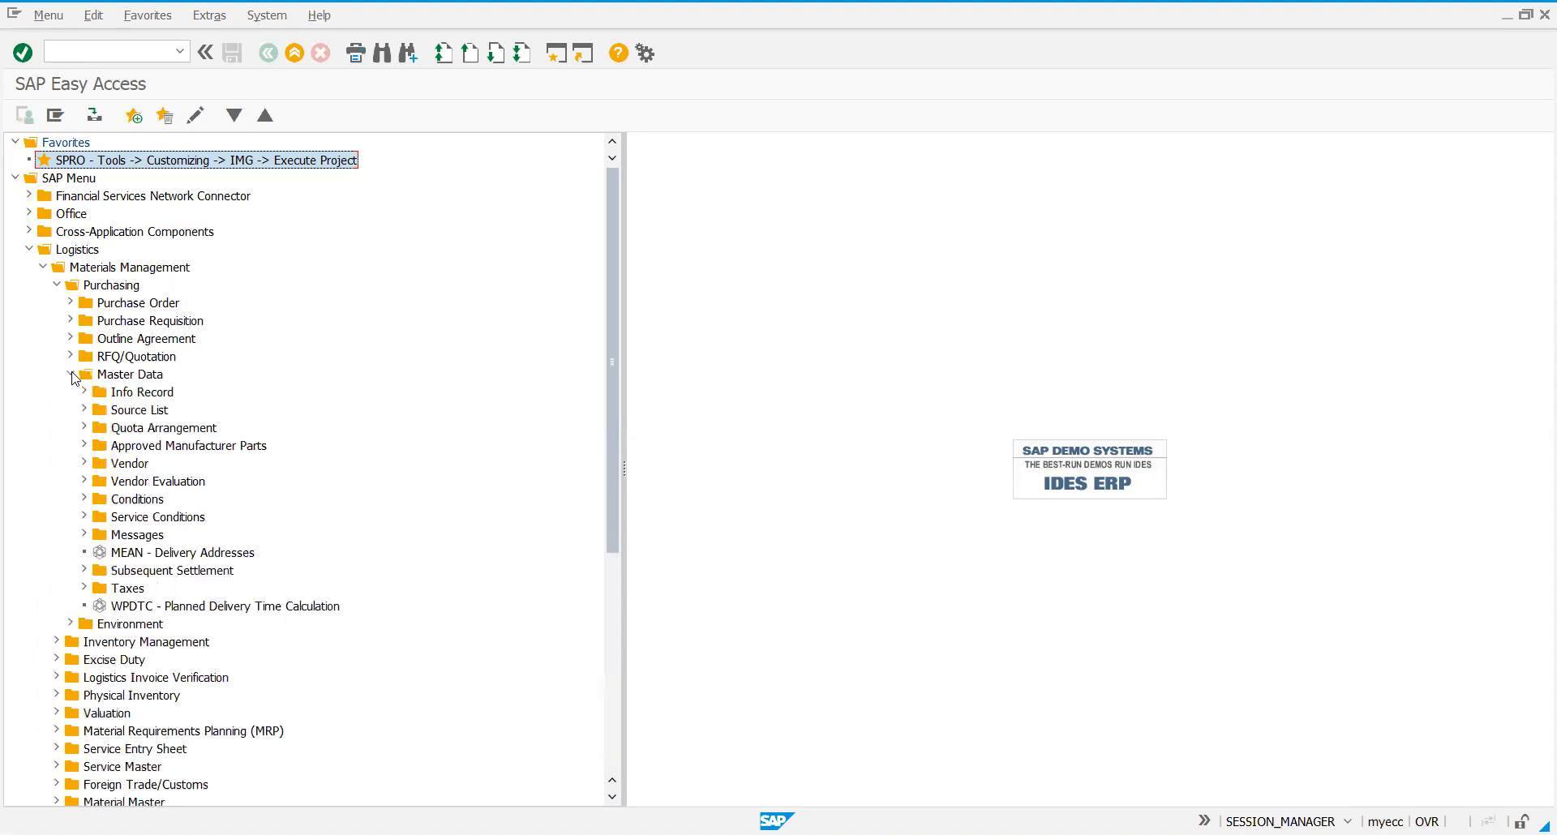
{"action": "left_click", "coordinate": [86, 463]}
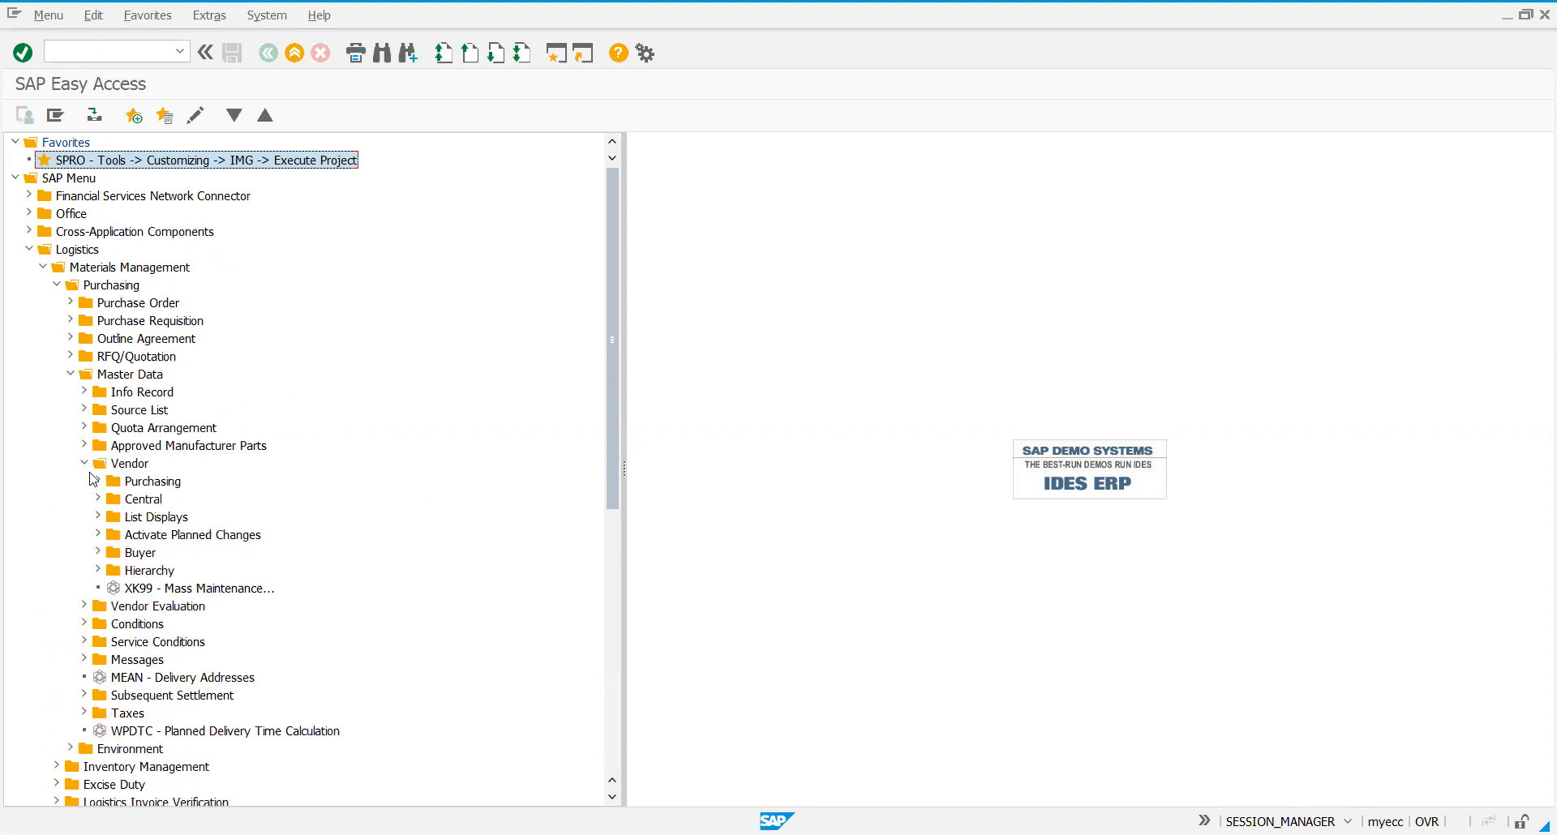
{"action": "left_click", "coordinate": [99, 499]}
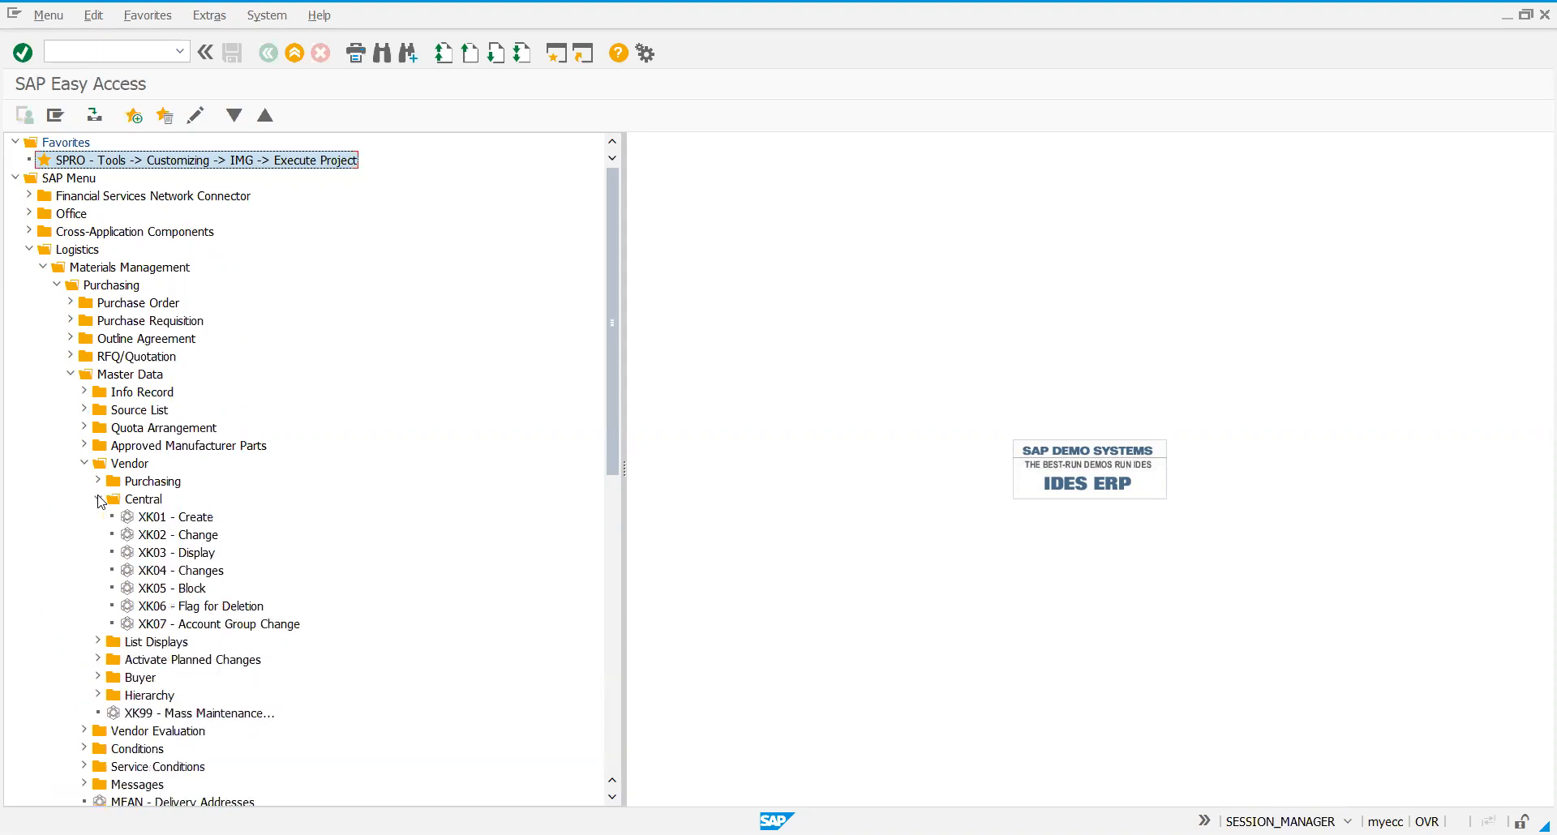
Step: Look over the central vendor transactions and List Displays, and open XK01 to view its Create Vendor initial screen
{"action": "left_click", "coordinate": [160, 521]}
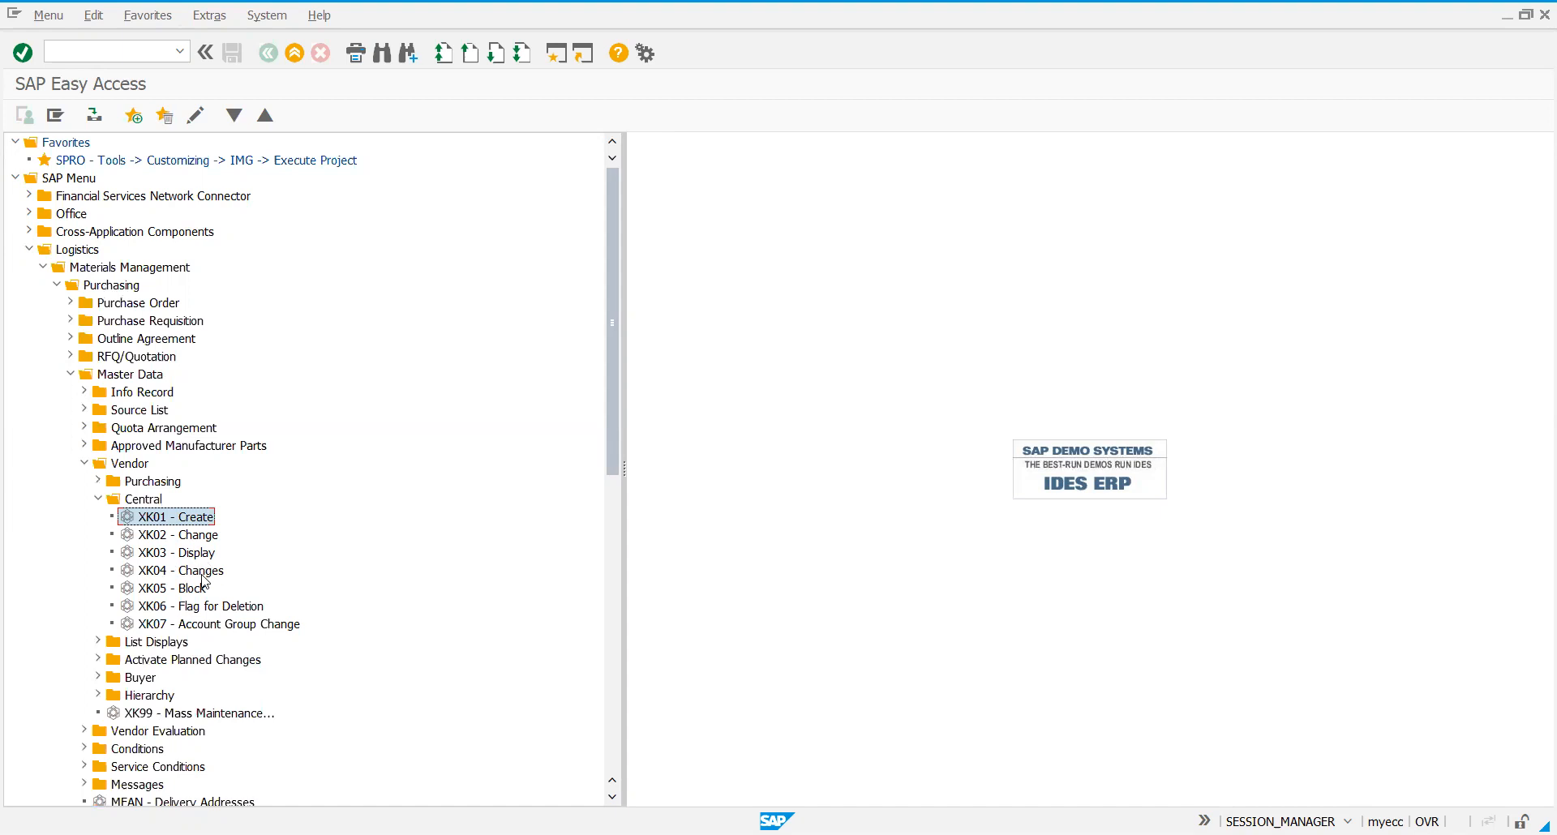
{"action": "left_click", "coordinate": [197, 608]}
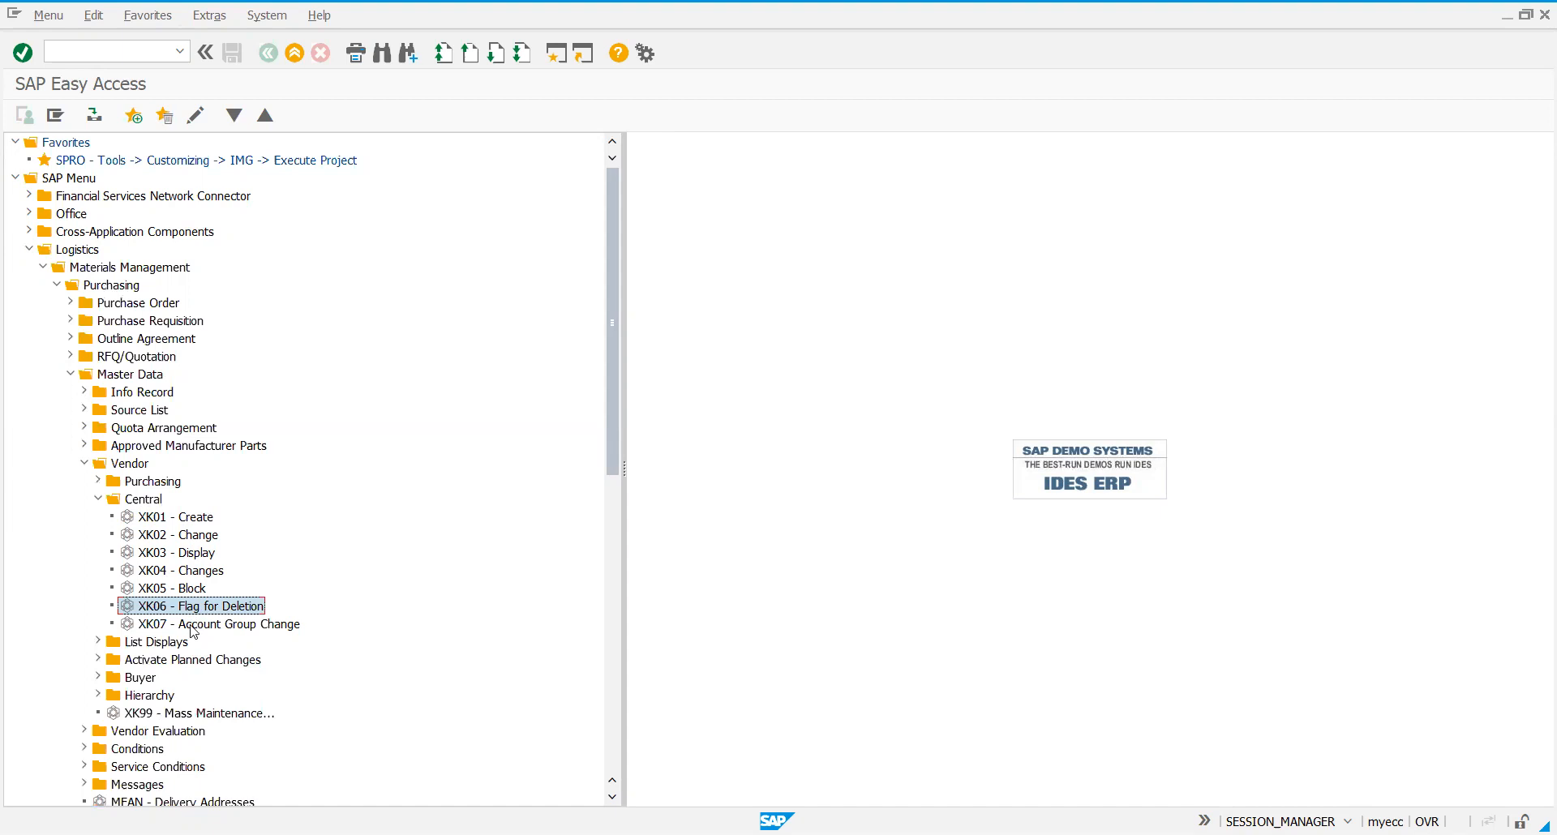
{"action": "left_click", "coordinate": [192, 625]}
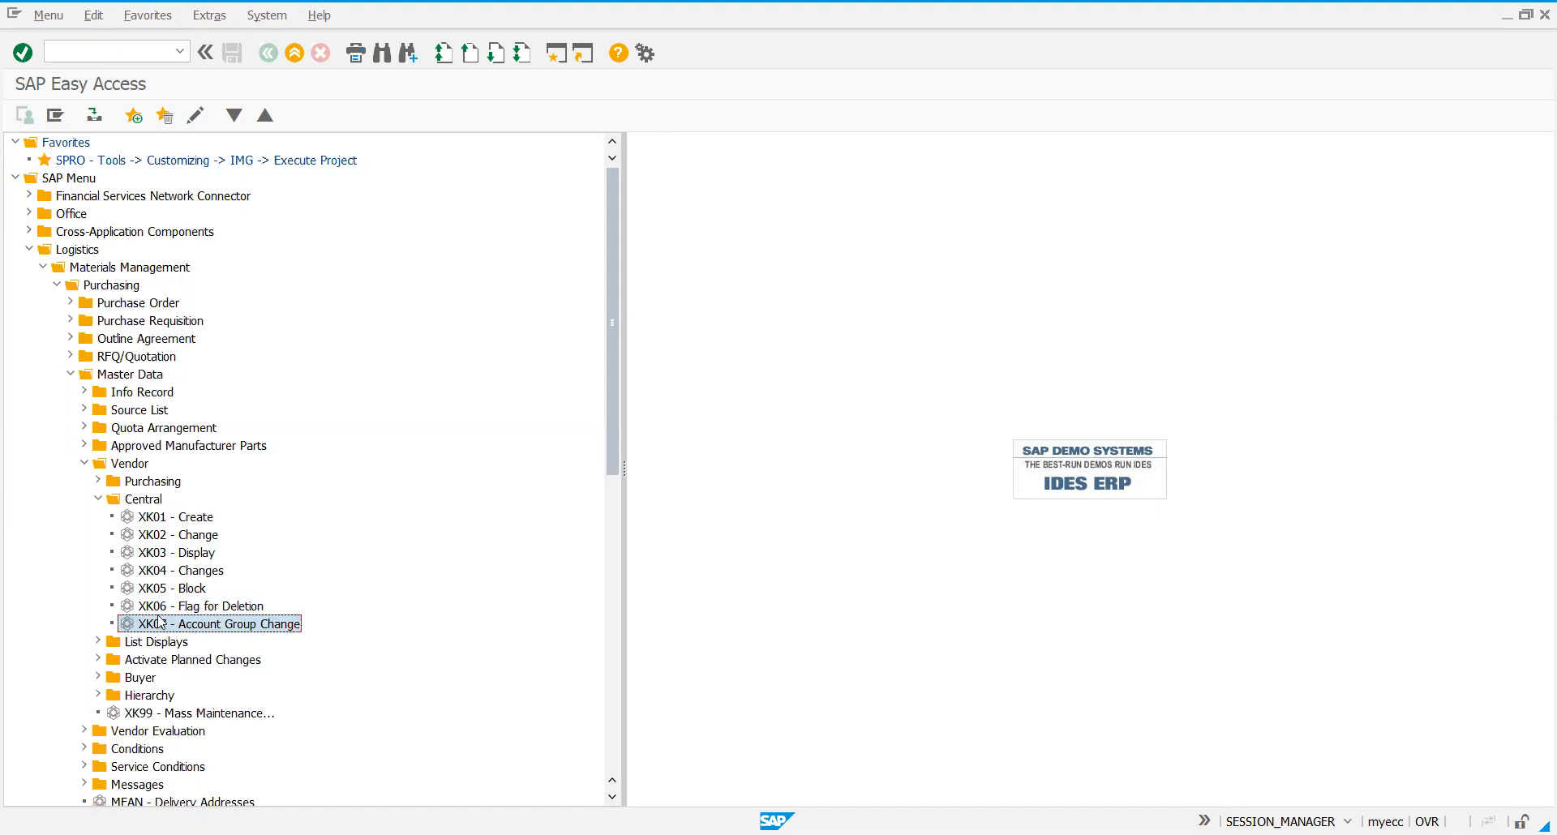
{"action": "left_click", "coordinate": [98, 643]}
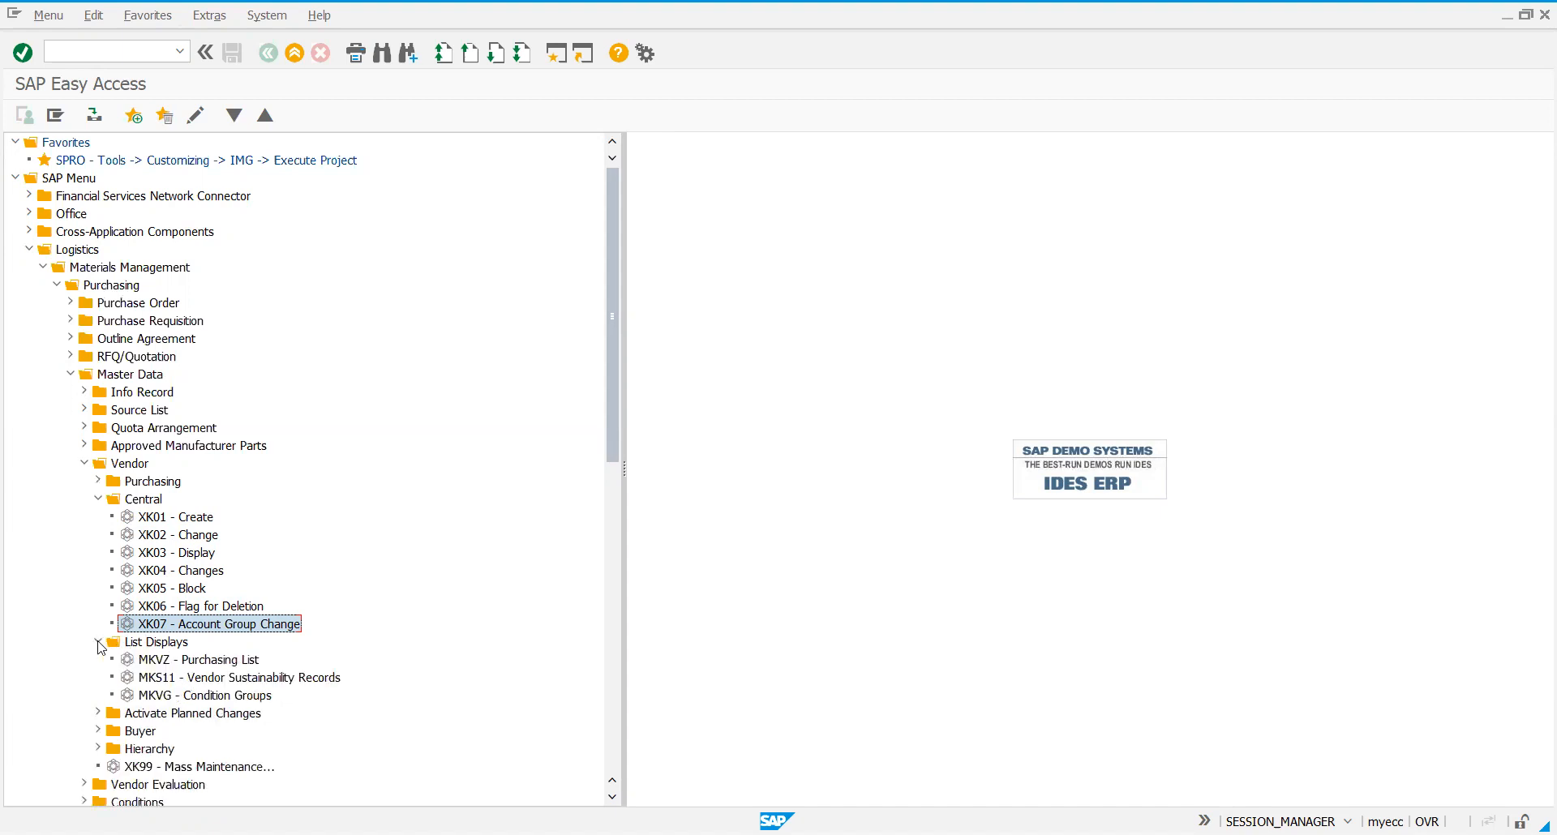
{"action": "left_click", "coordinate": [98, 642]}
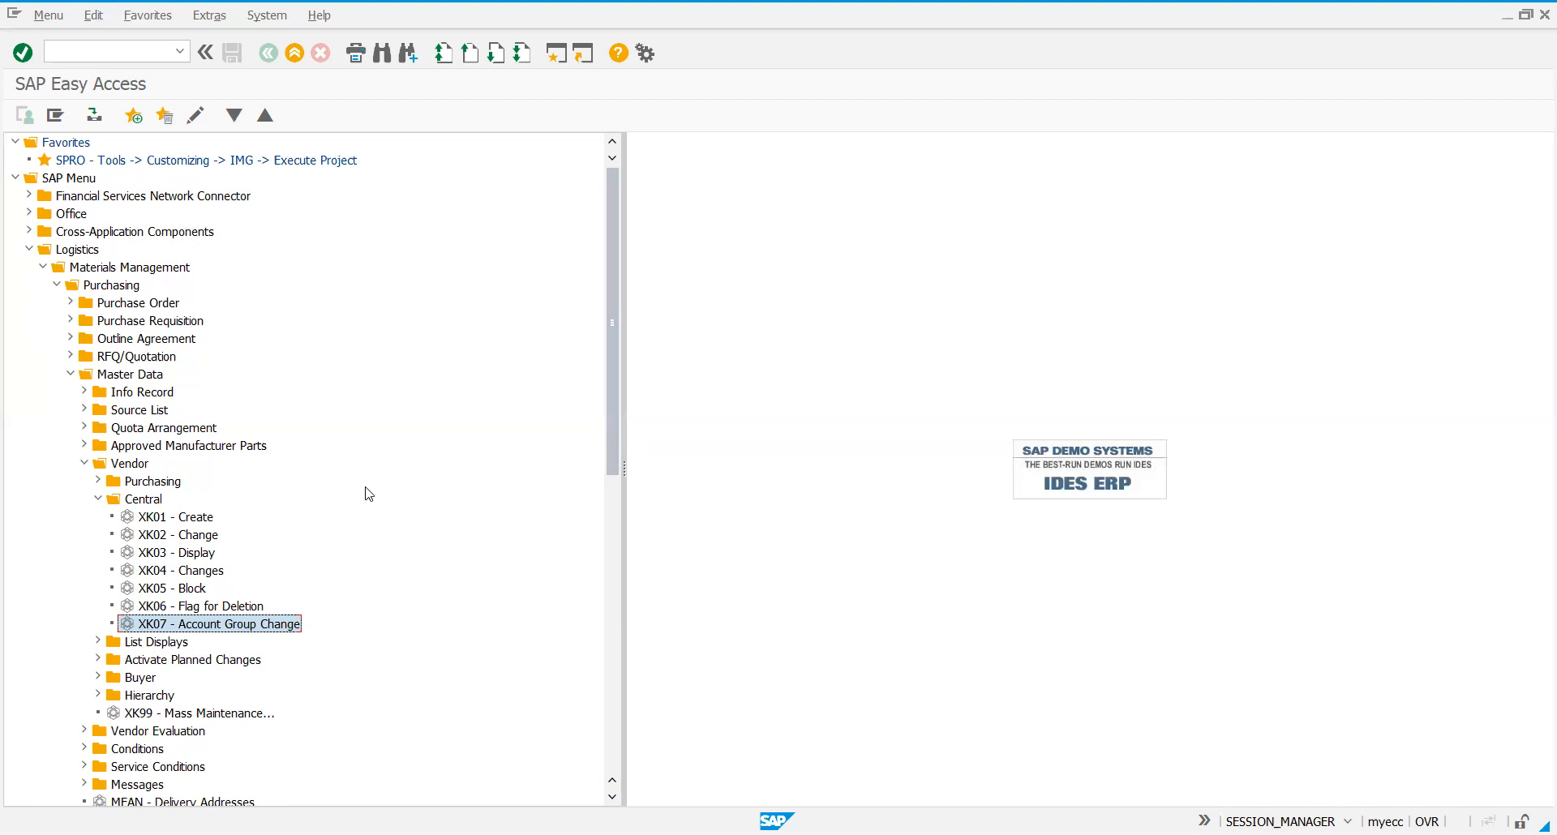
{"action": "double_click", "coordinate": [181, 520]}
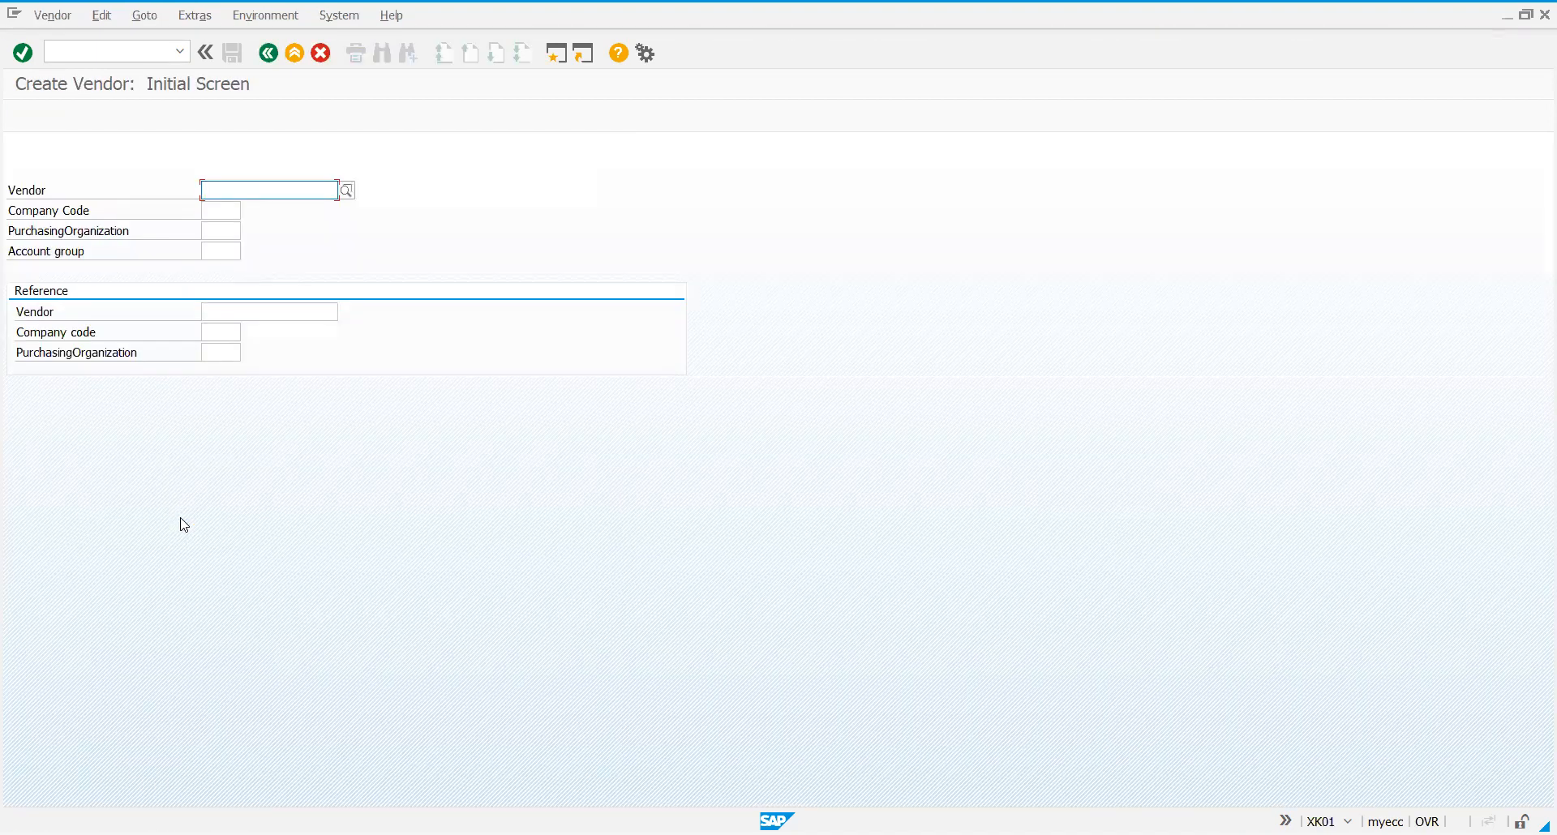
{"action": "left_click", "coordinate": [211, 211]}
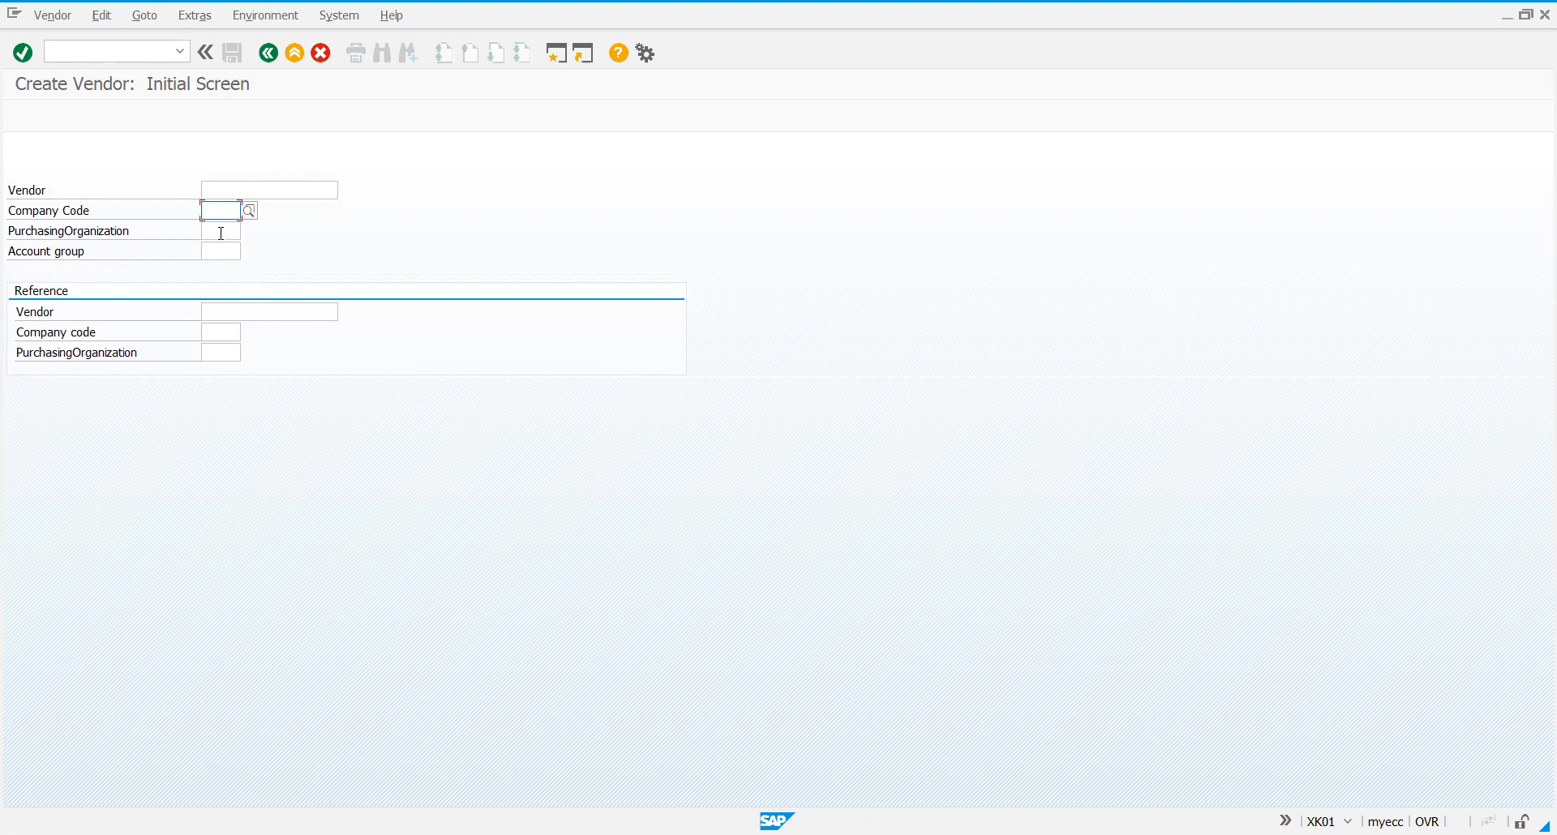
Step: Open transactions FK01 and MK01 in turn to view their Create Vendor initial screens
{"action": "left_click", "coordinate": [37, 328]}
{"action": "left_click", "coordinate": [94, 52]}
{"action": "type", "text": "/n"}
{"action": "type", "text": "fk01"}
{"action": "key", "text": "Return"}
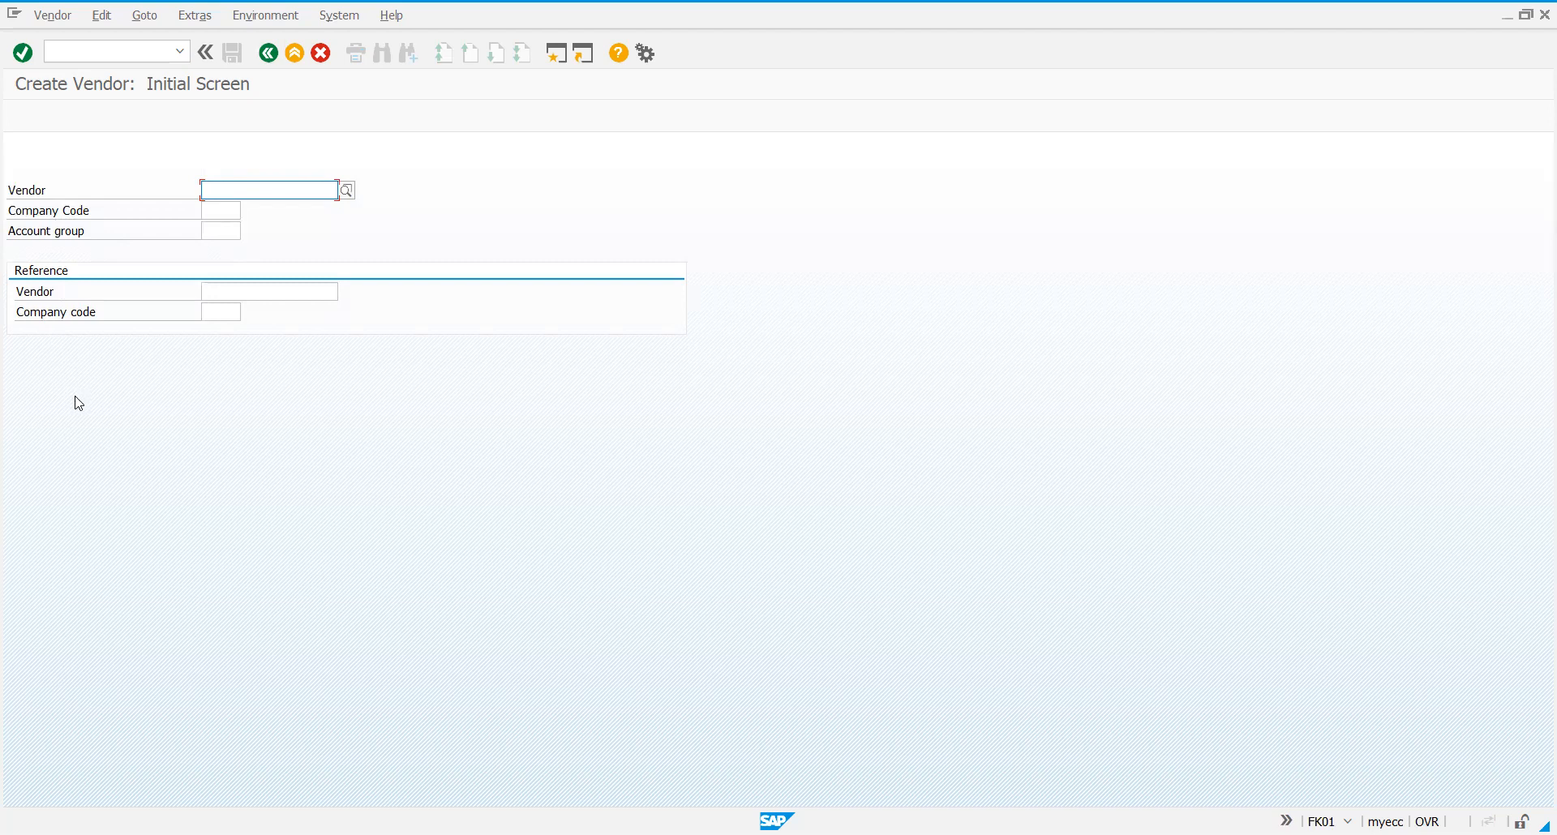
{"action": "left_click", "coordinate": [85, 48]}
{"action": "type", "text": "/nmk01"}
{"action": "key", "text": "Return"}
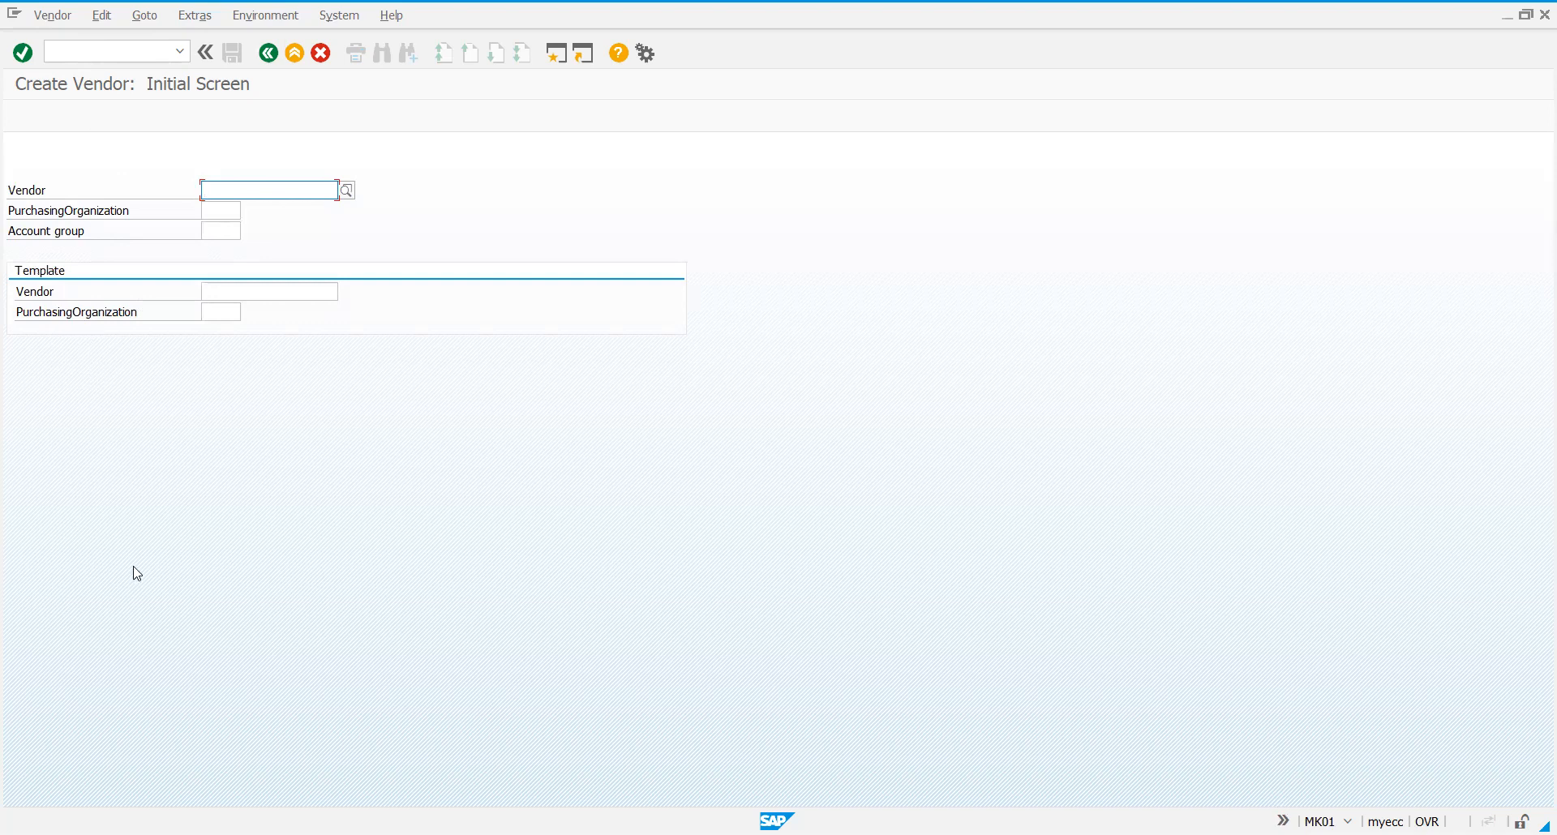
Step: Revisit FK01 and MK01 to compare their company code and purchasing organization fields
{"action": "left_click", "coordinate": [90, 210]}
{"action": "left_click", "coordinate": [87, 213]}
{"action": "type", "text": "/nfk01"}
{"action": "key", "text": "Return"}
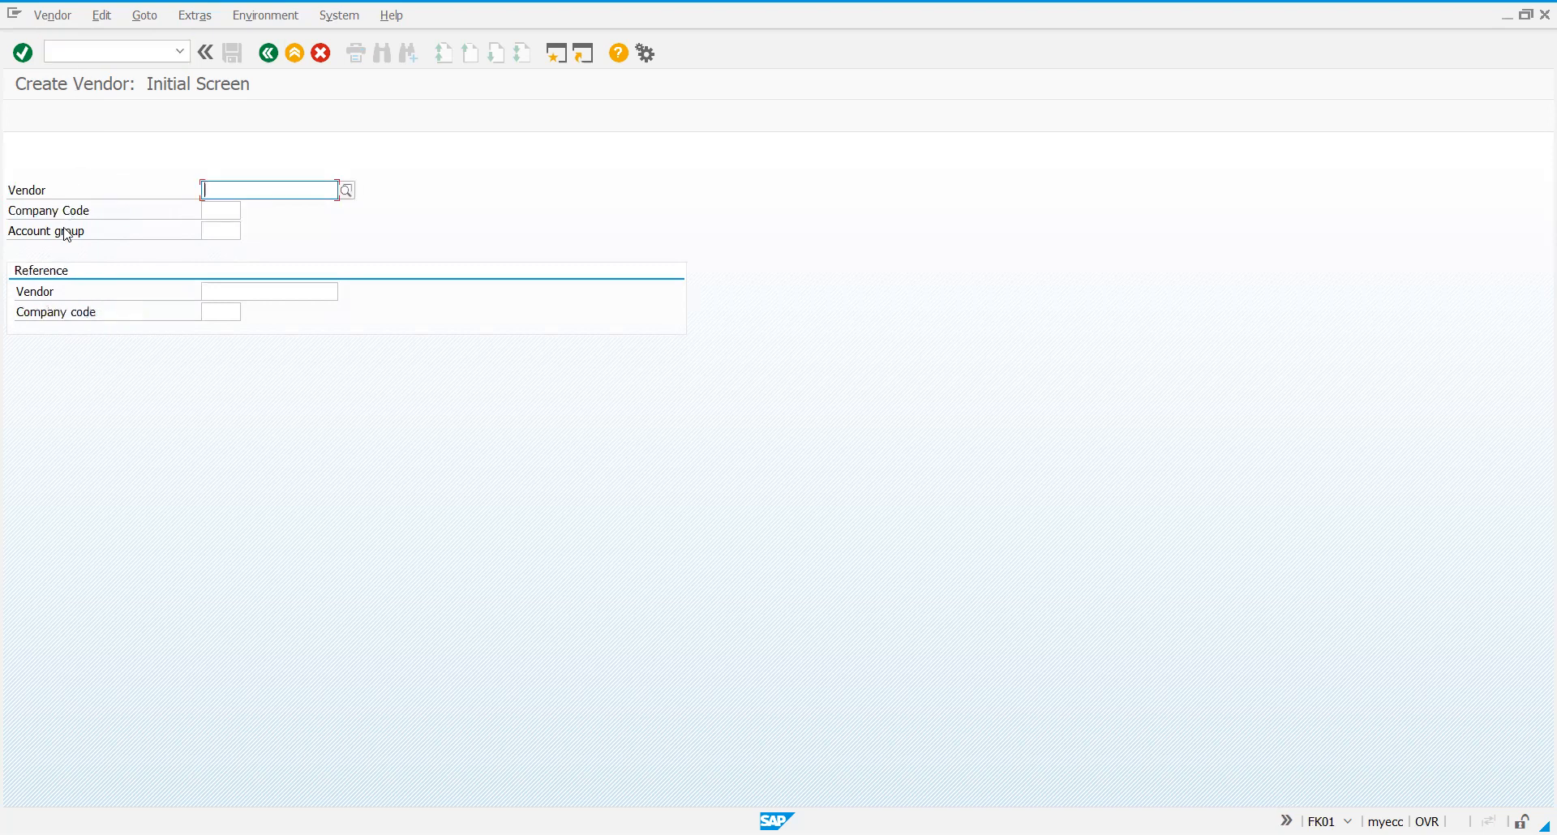
{"action": "left_click", "coordinate": [89, 50]}
{"action": "type", "text": "/nmk01"}
{"action": "key", "text": "Return"}
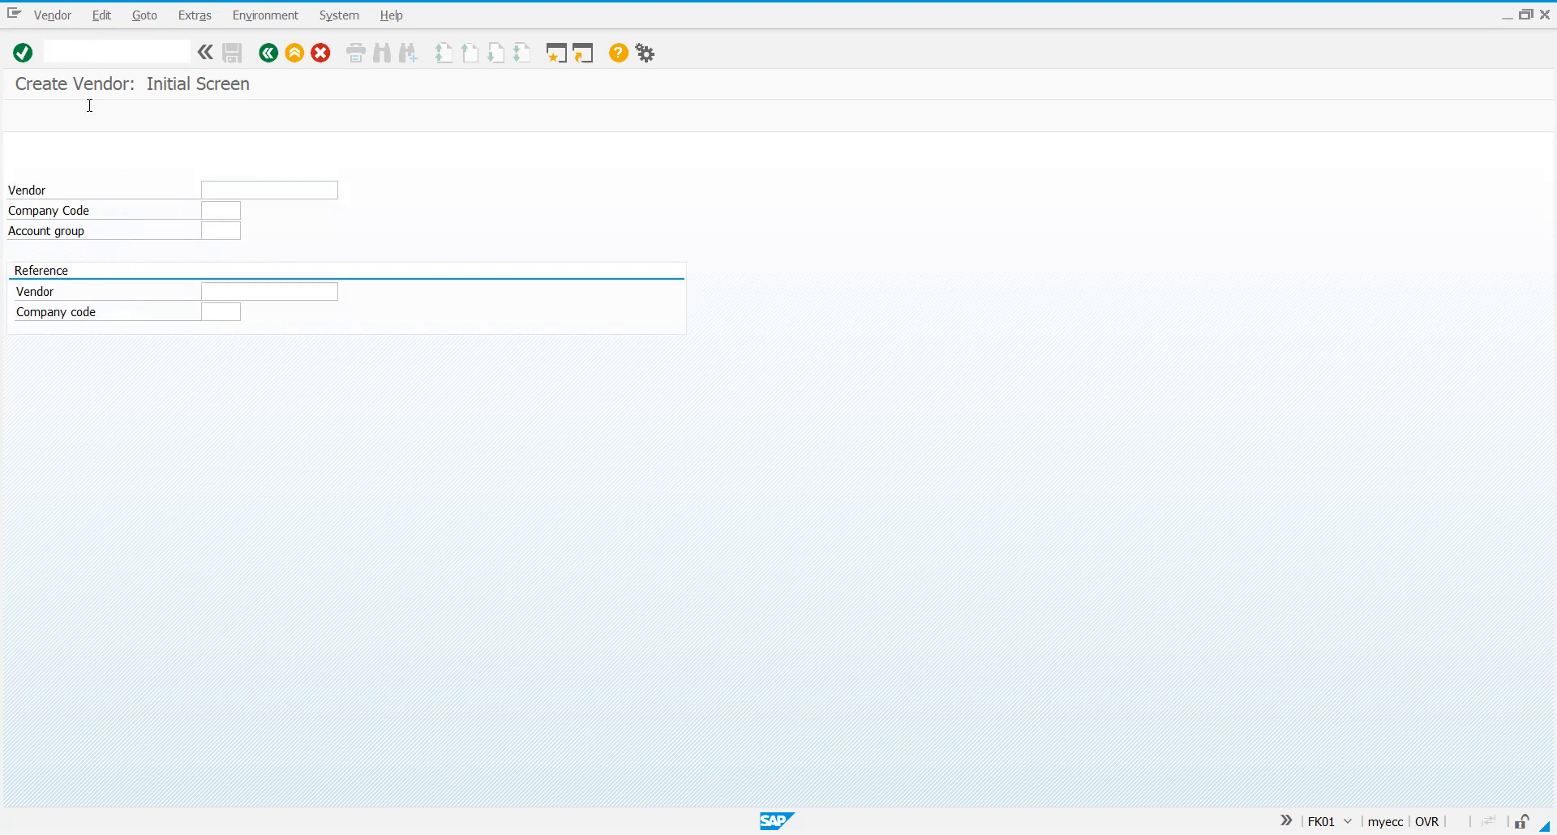
Step: Start a central vendor in XK01 with company code ptpl, purchasing organization ptpo and account group ptvg
{"action": "left_click", "coordinate": [57, 54]}
{"action": "type", "text": "/nxk01"}
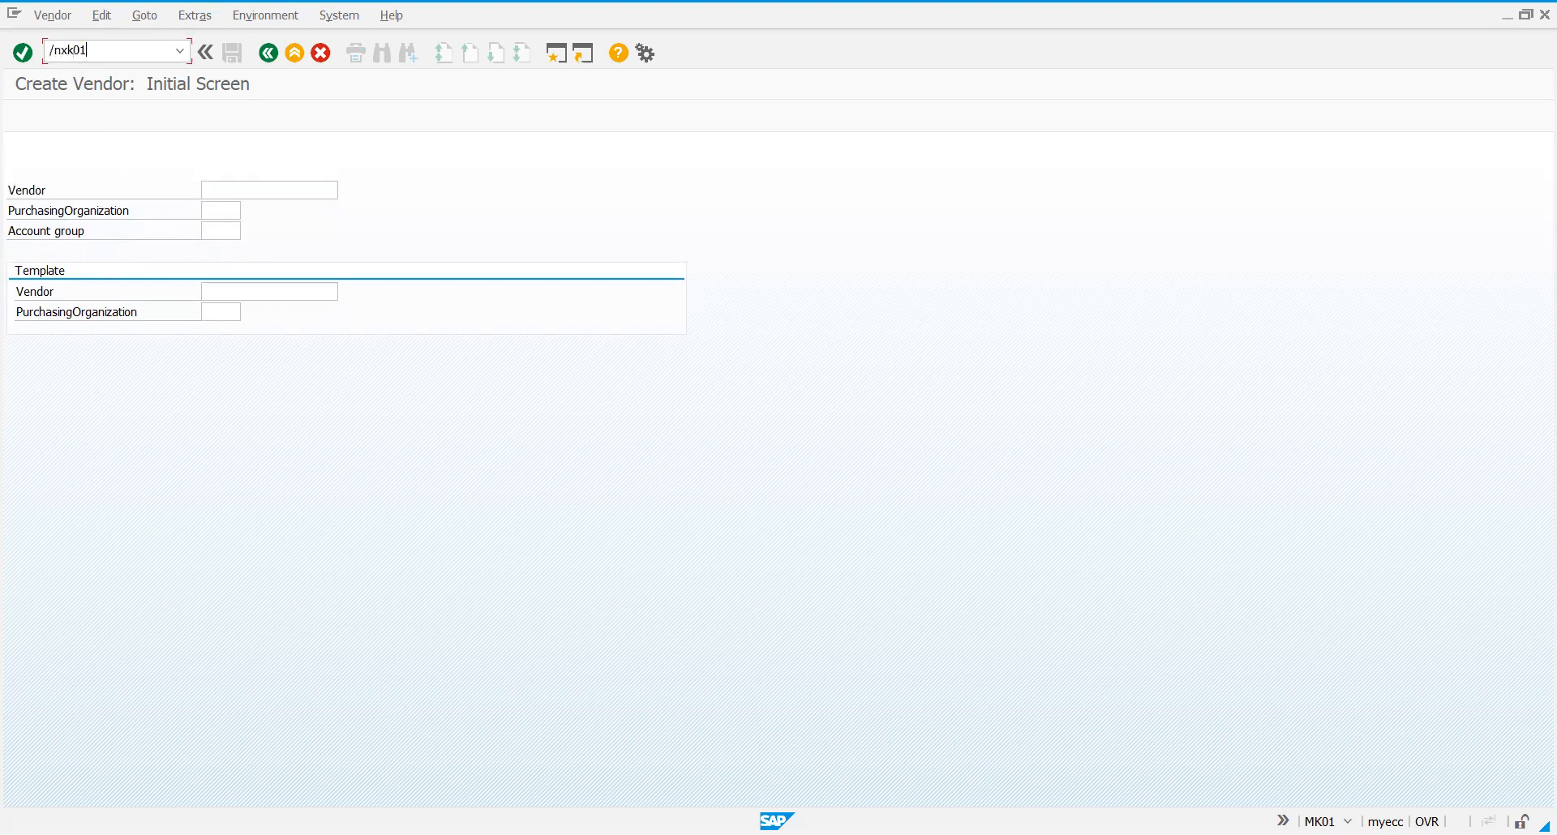
{"action": "key", "text": "Return"}
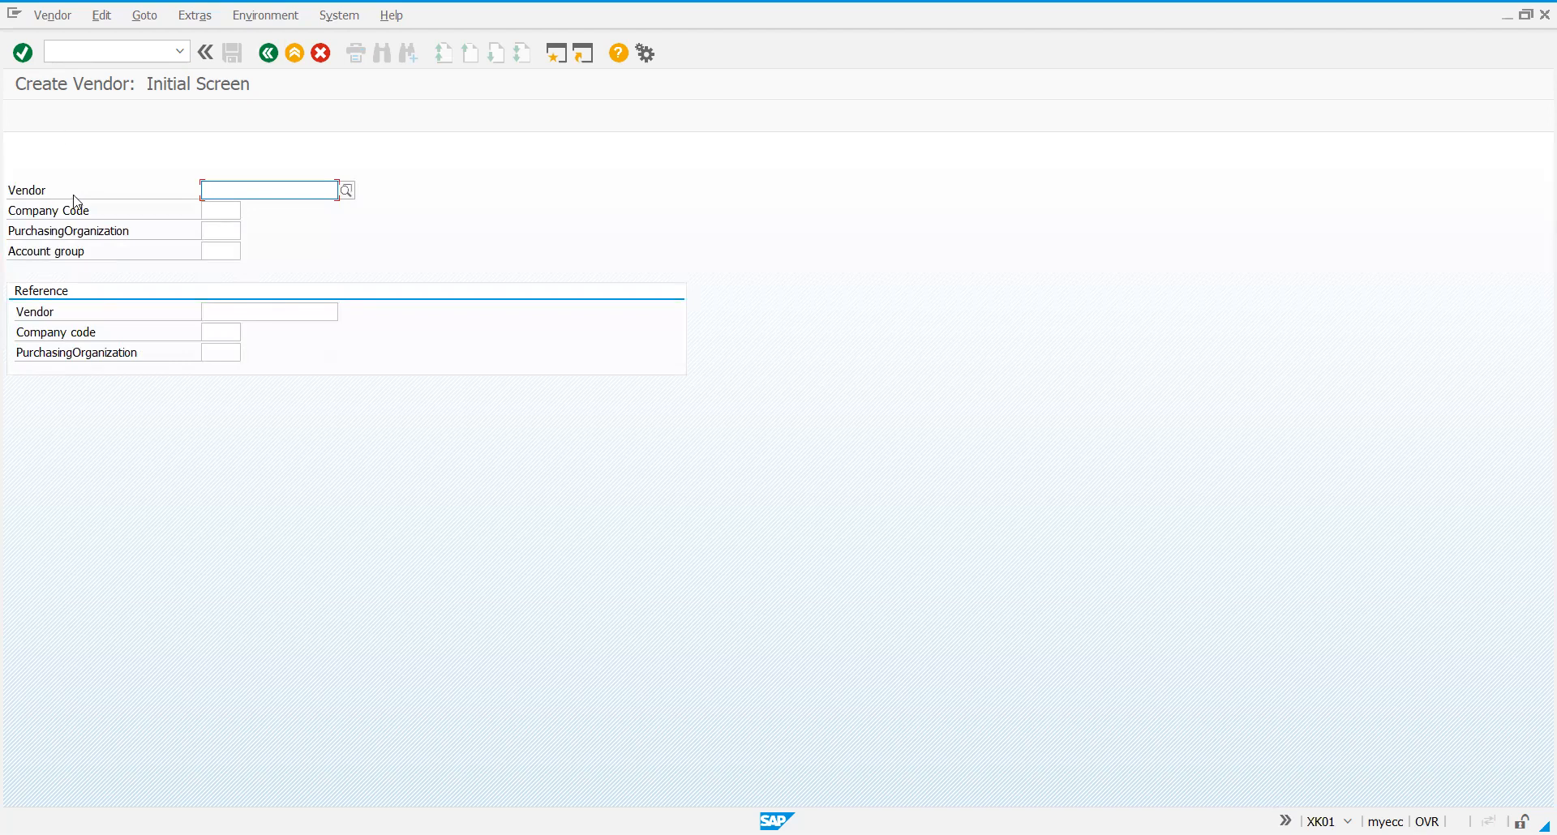
{"action": "left_click", "coordinate": [217, 214]}
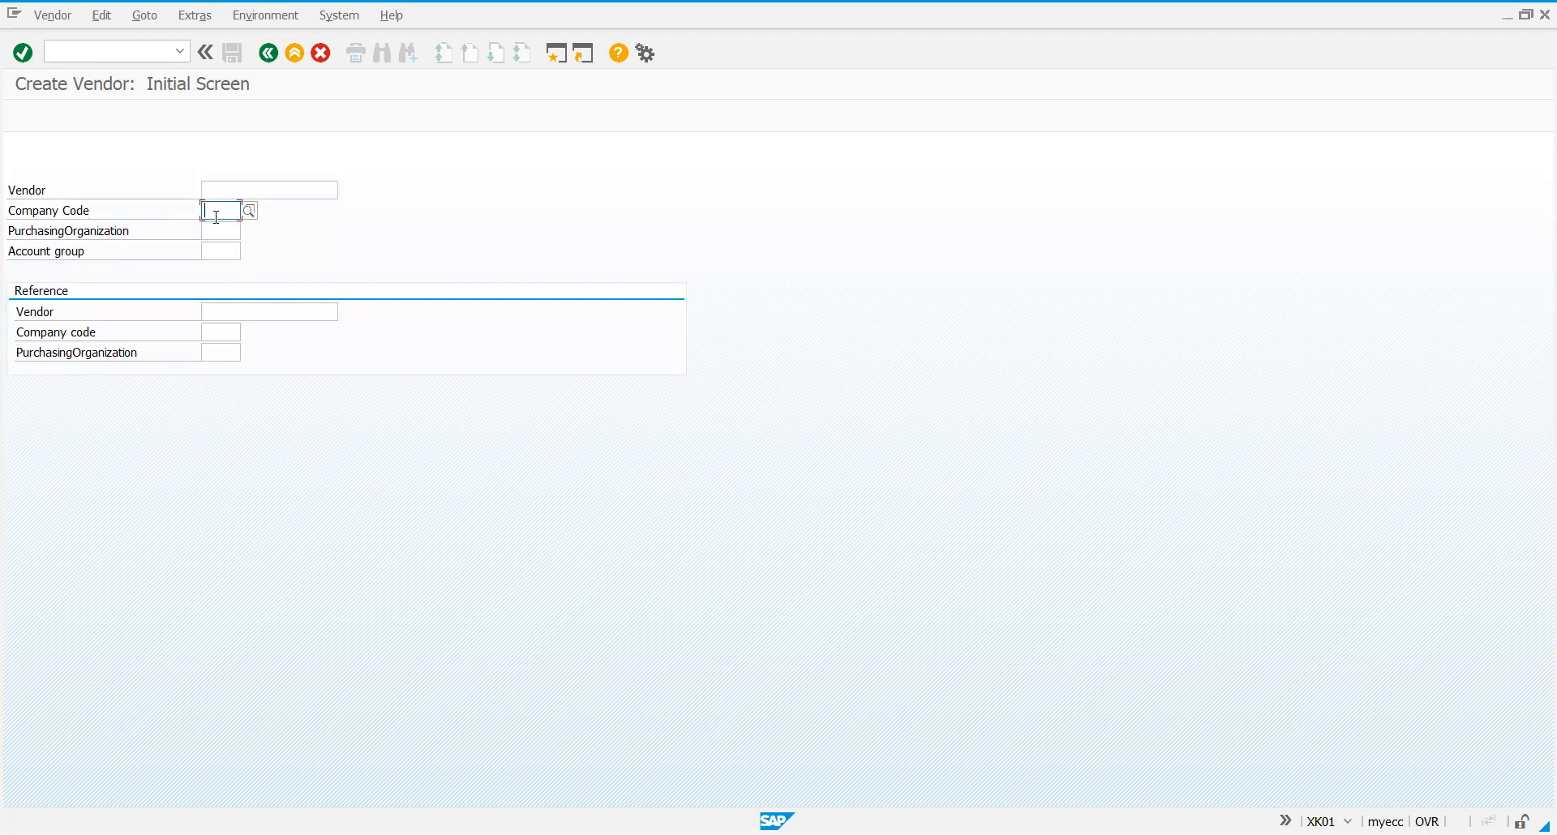
{"action": "type", "text": "ptp1"}
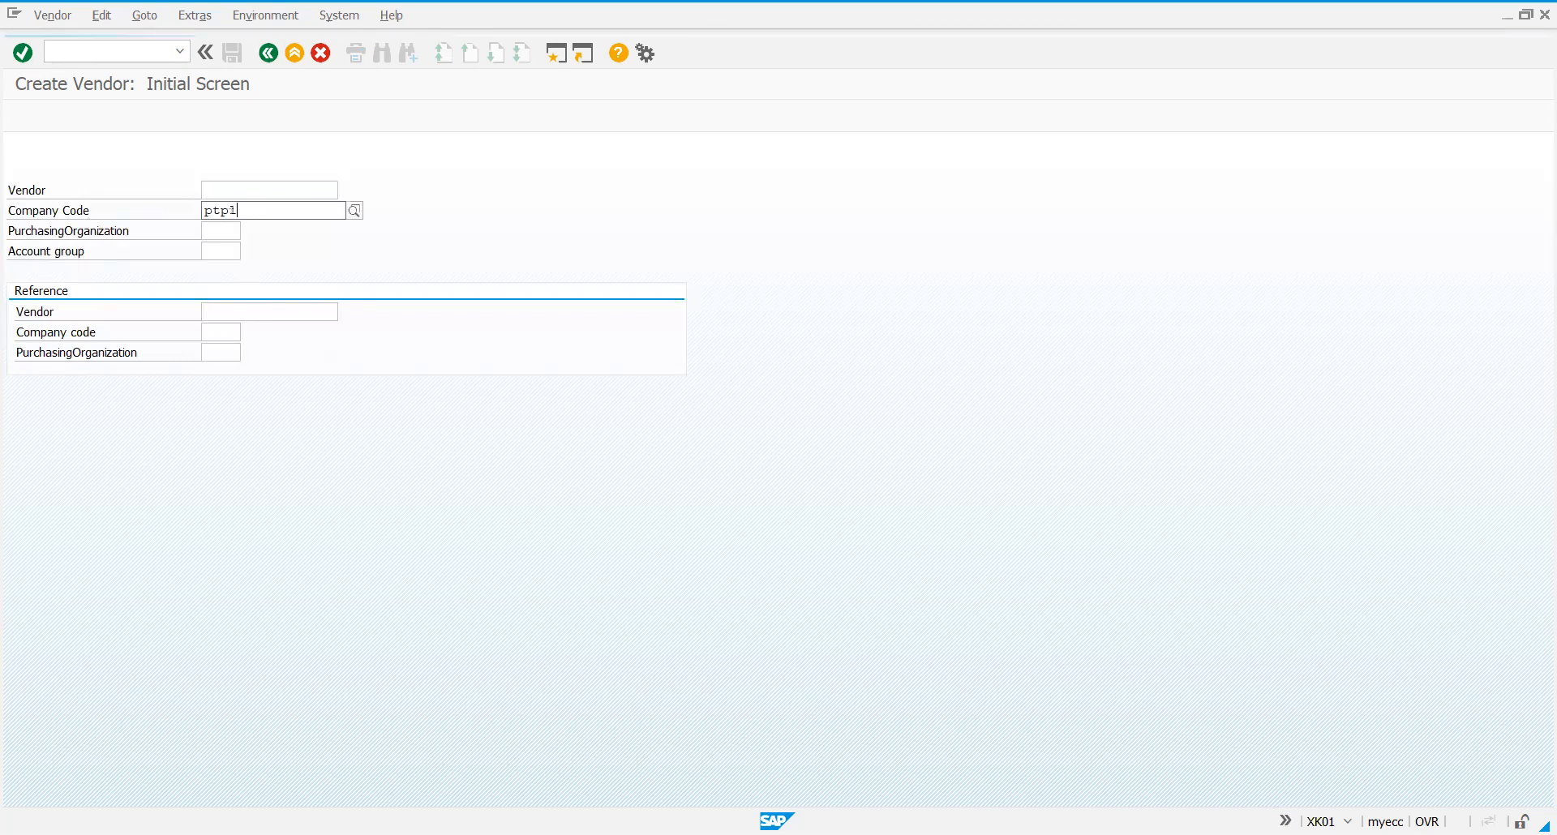
{"action": "key", "text": "Tab"}
{"action": "type", "text": "ptpo"}
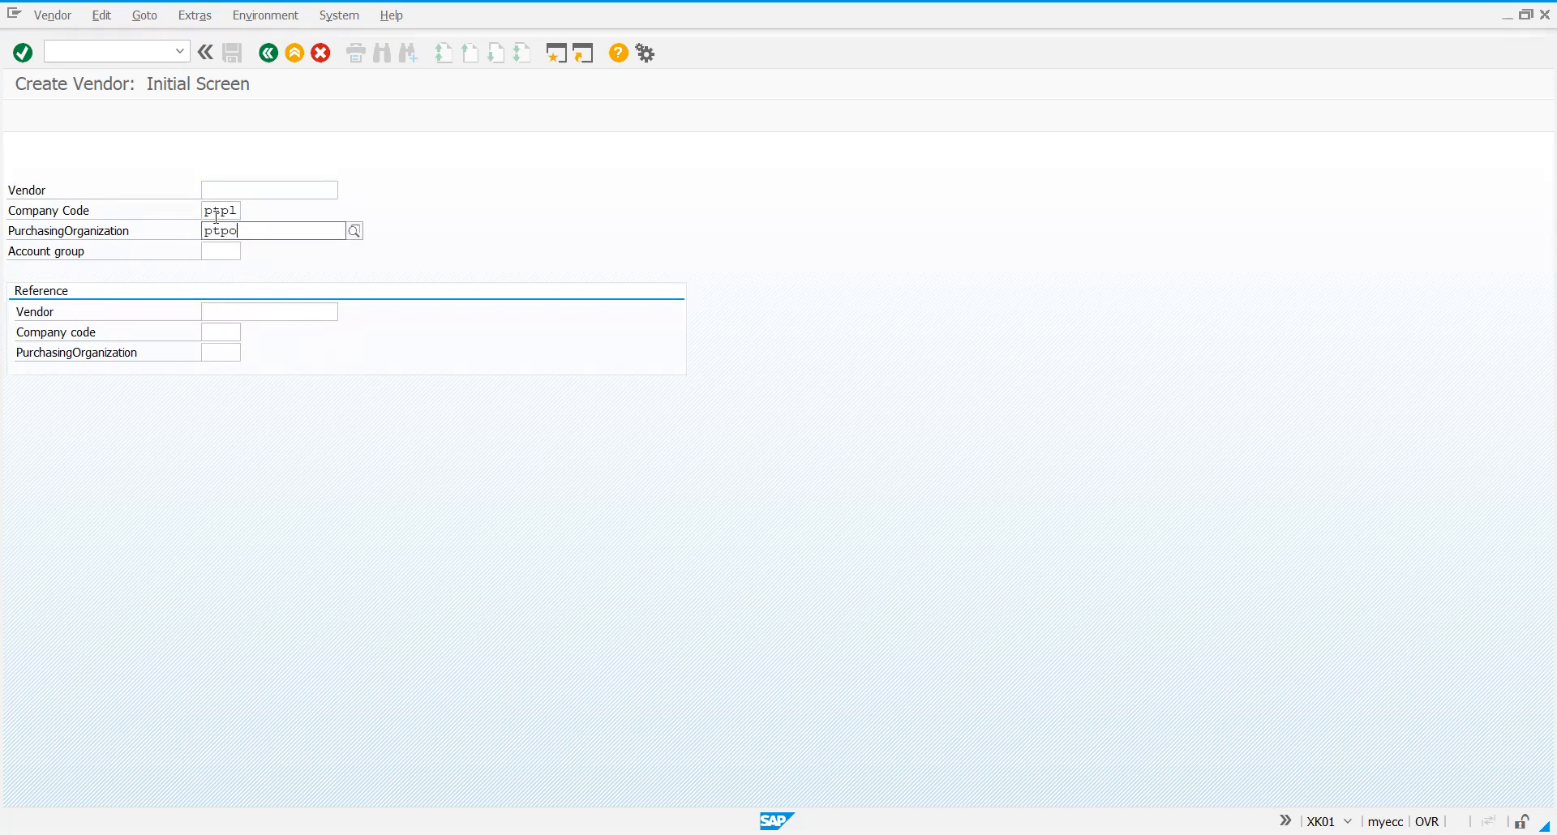
{"action": "key", "text": "Tab"}
{"action": "type", "text": "ptvg"}
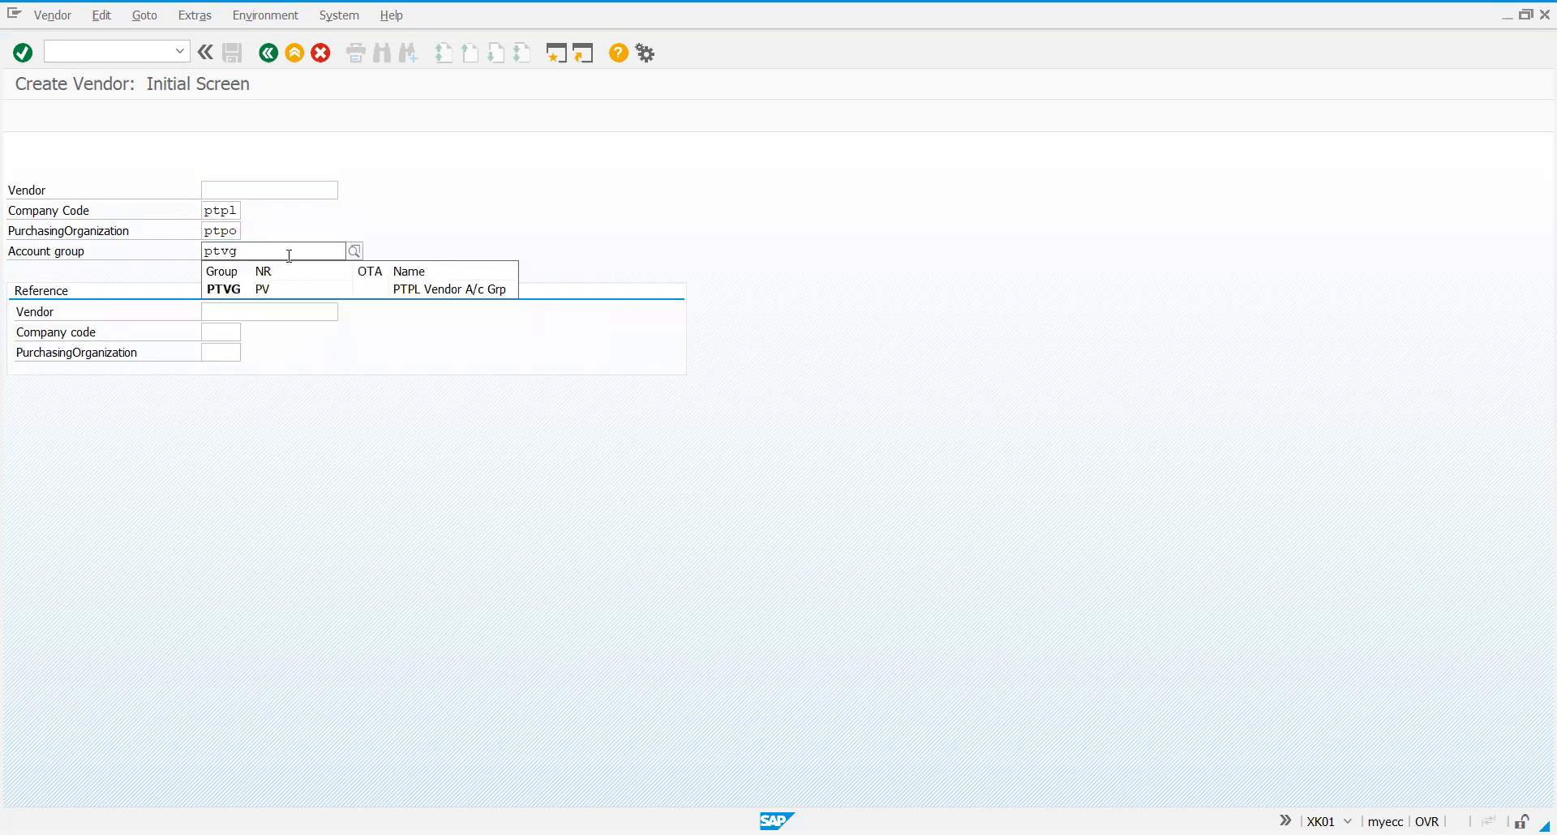
{"action": "key", "text": "Return"}
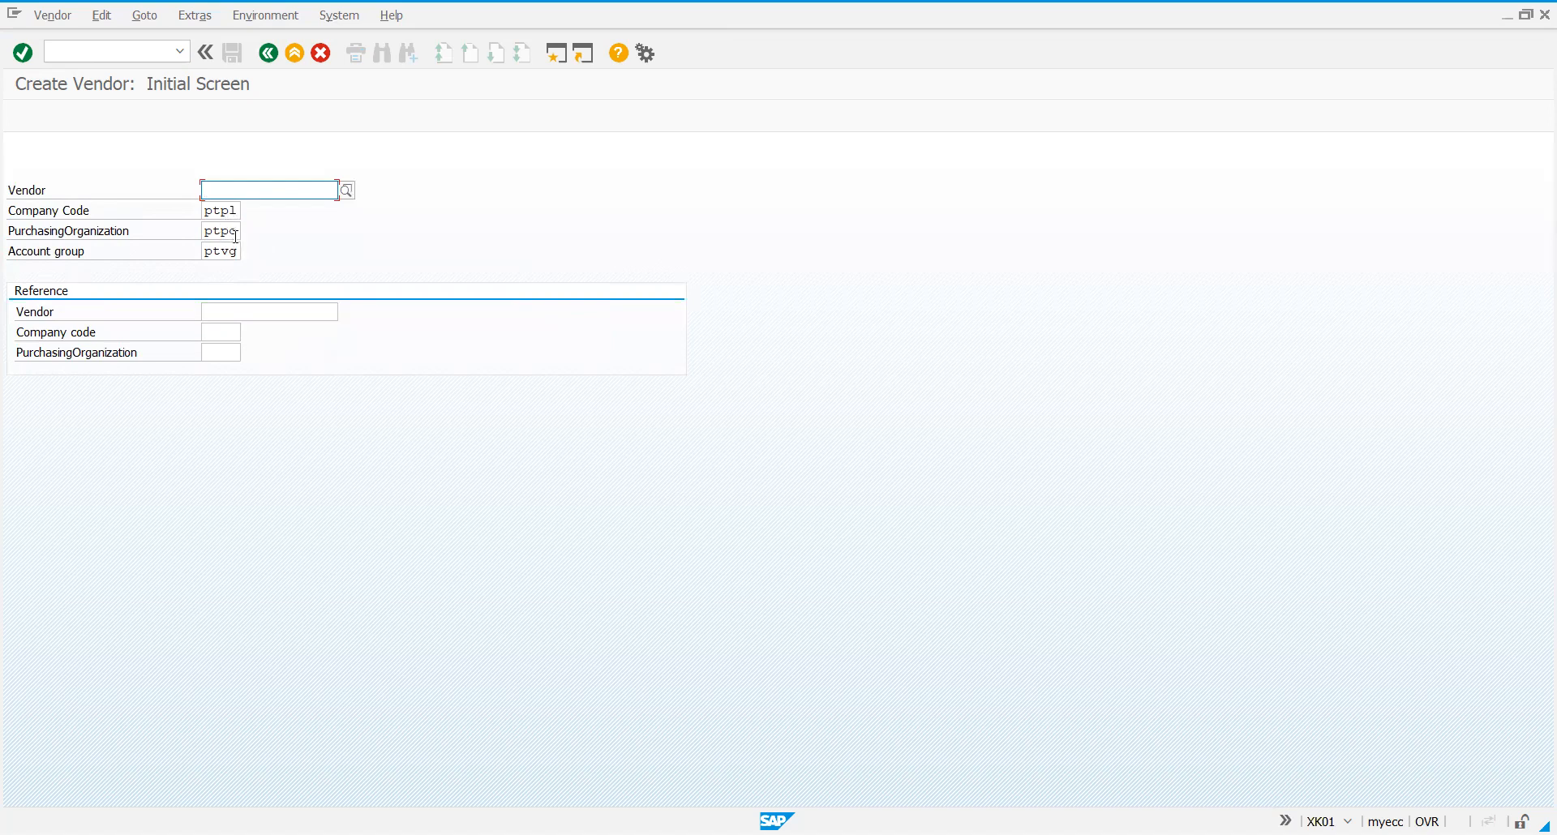
{"action": "key", "text": "Return"}
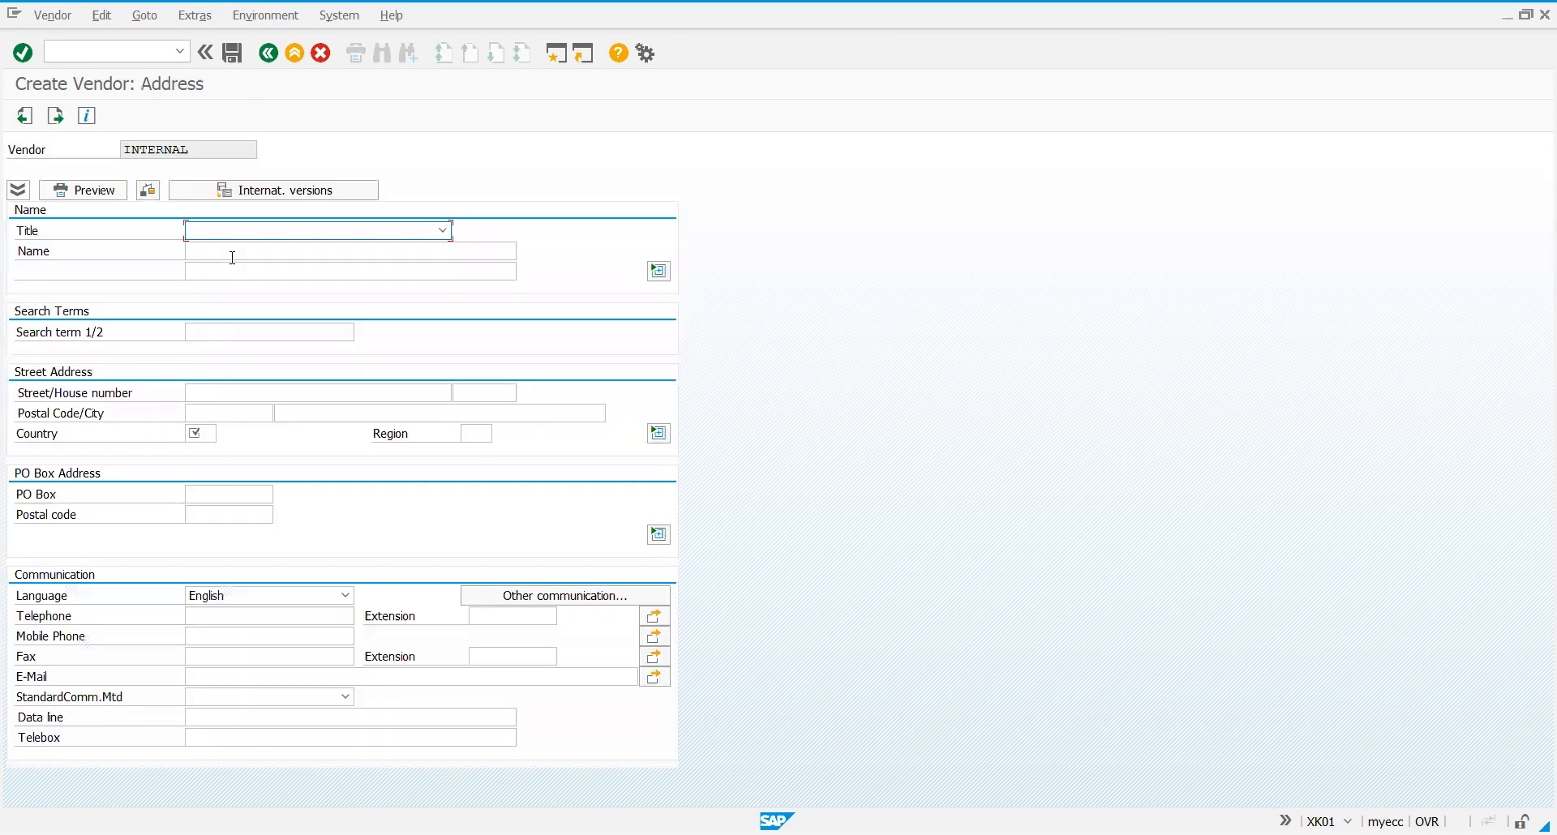
Step: Set the new vendor's title to Ms. and its name to PTPL Vendor 1
{"action": "left_click", "coordinate": [324, 232]}
{"action": "key", "text": "Down"}
{"action": "key", "text": "Down"}
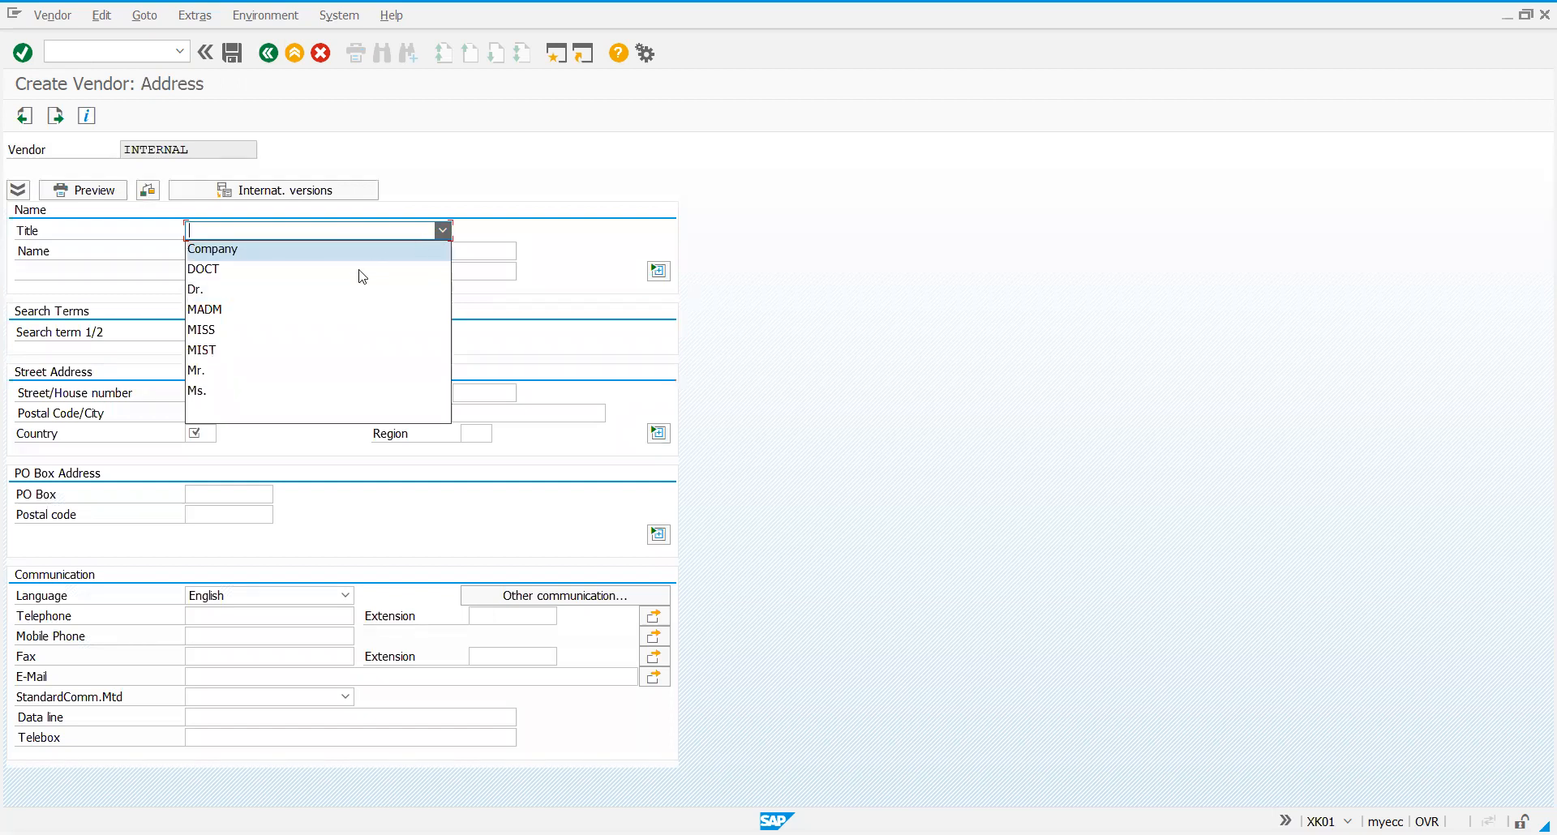
{"action": "left_click", "coordinate": [265, 394]}
{"action": "left_click", "coordinate": [237, 259]}
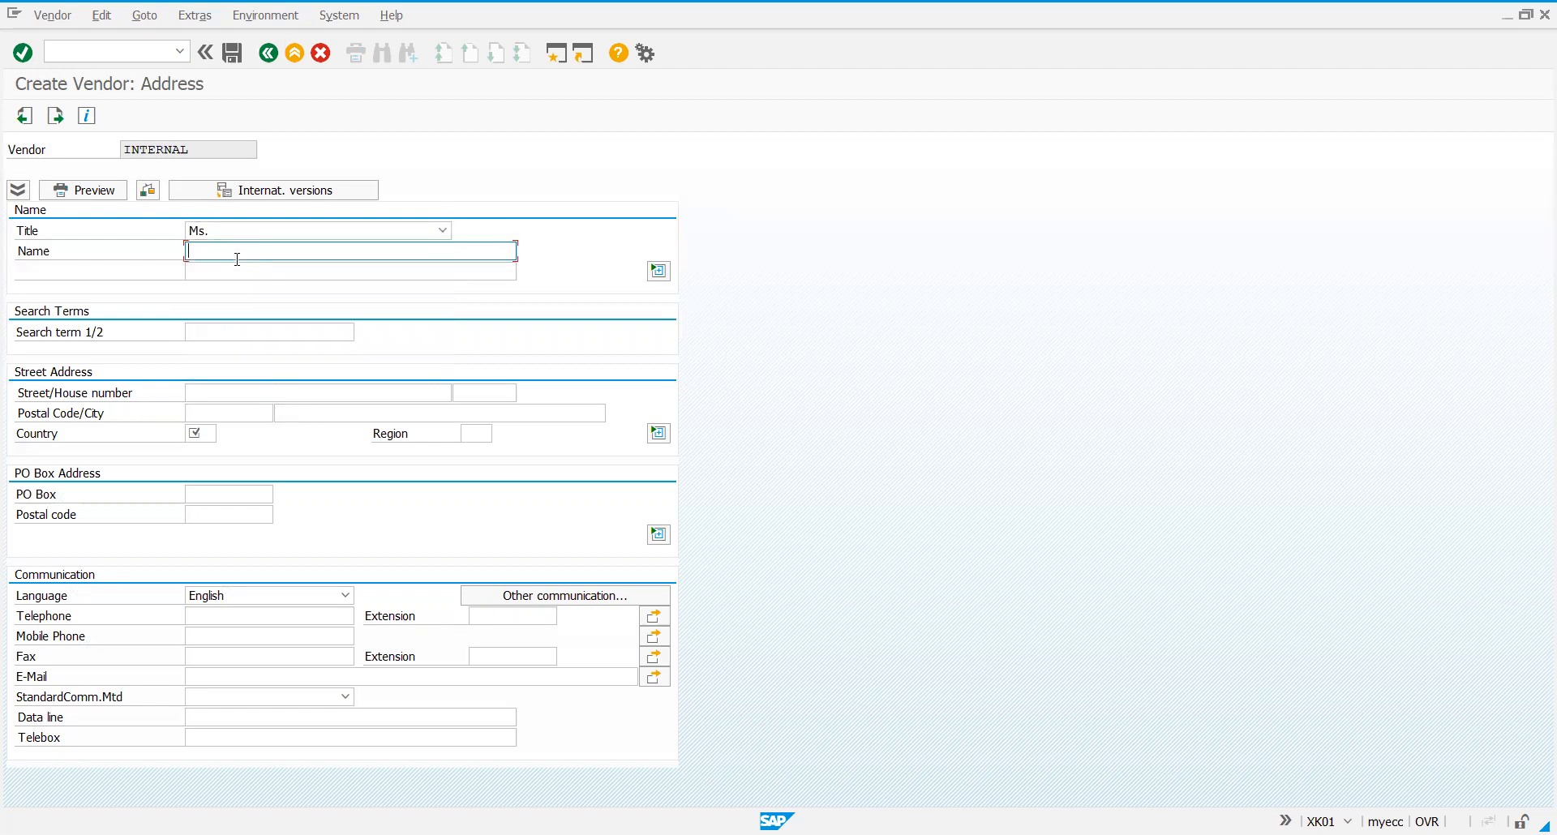
{"action": "type", "text": "PTPL Vendor 1"}
Step: Set the vendor's street address country to IN and region to 10, and validate the entries
{"action": "left_click", "coordinate": [198, 436]}
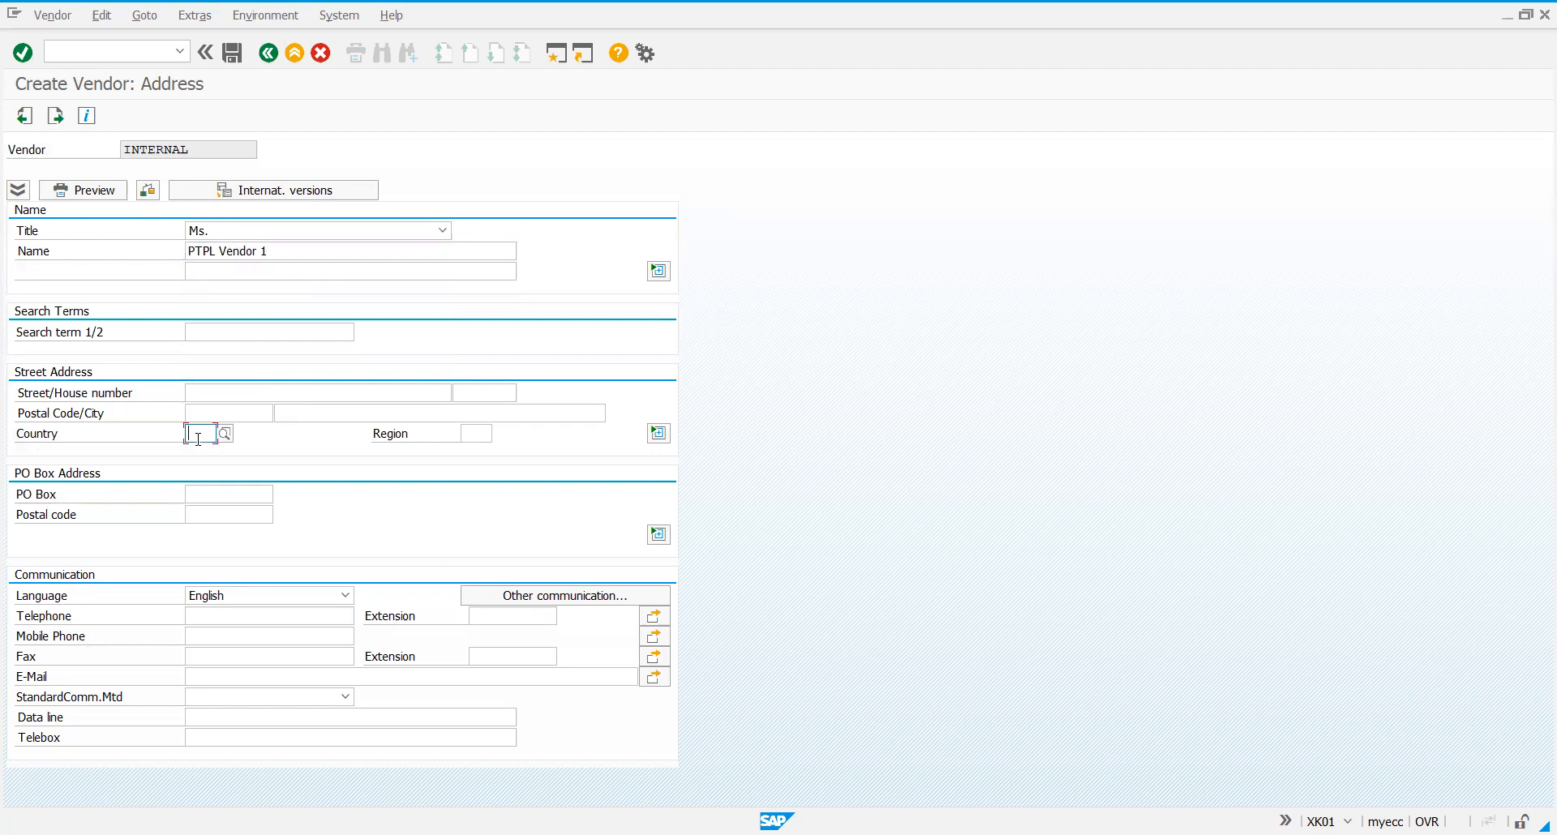
{"action": "type", "text": "IN"}
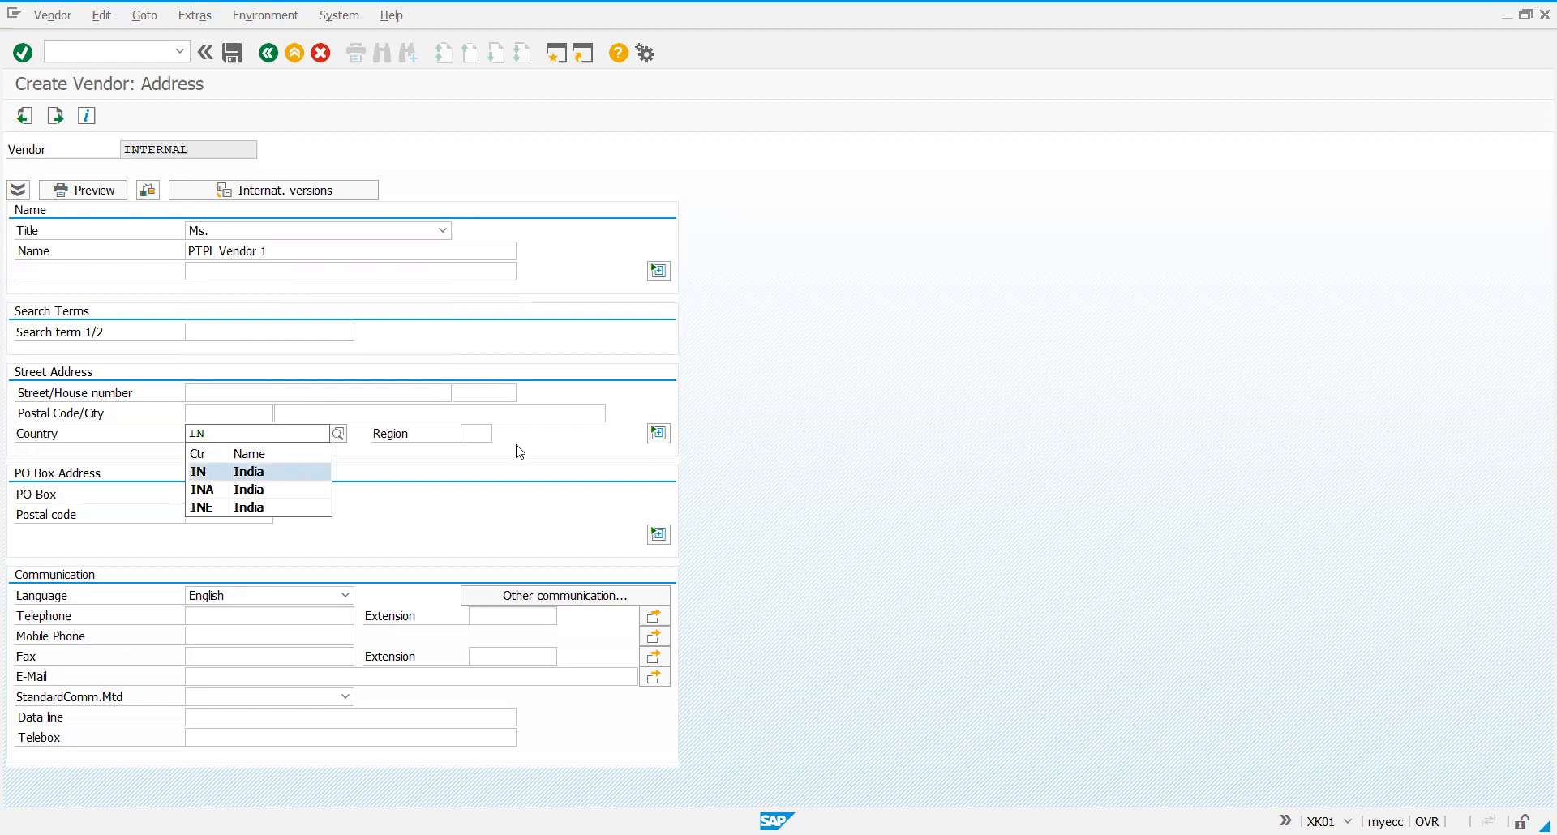
{"action": "left_click", "coordinate": [476, 433]}
{"action": "type", "text": "10"}
{"action": "key", "text": "Return"}
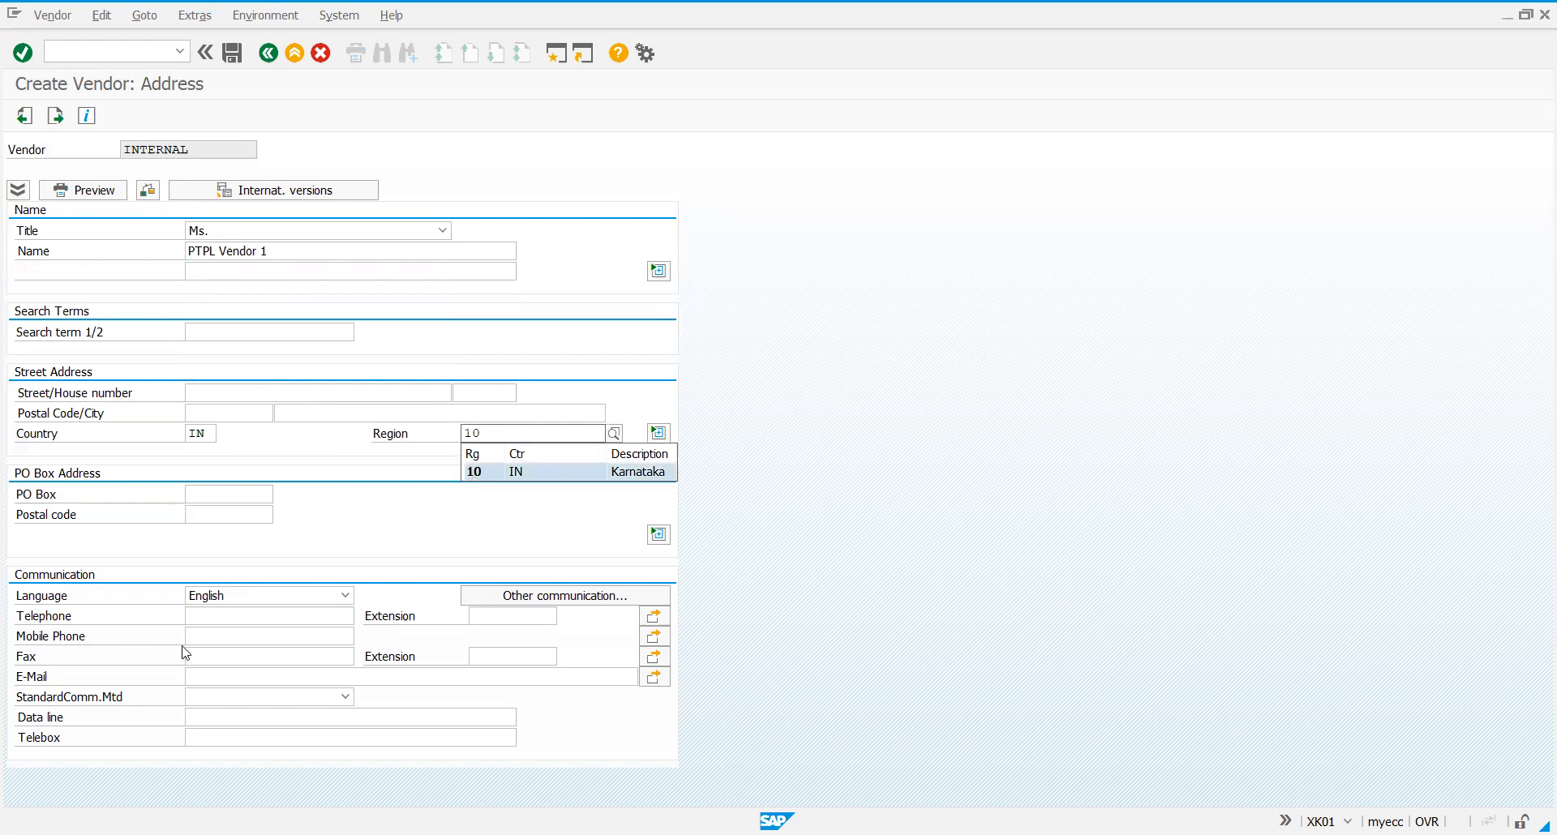
{"action": "key", "text": "Return"}
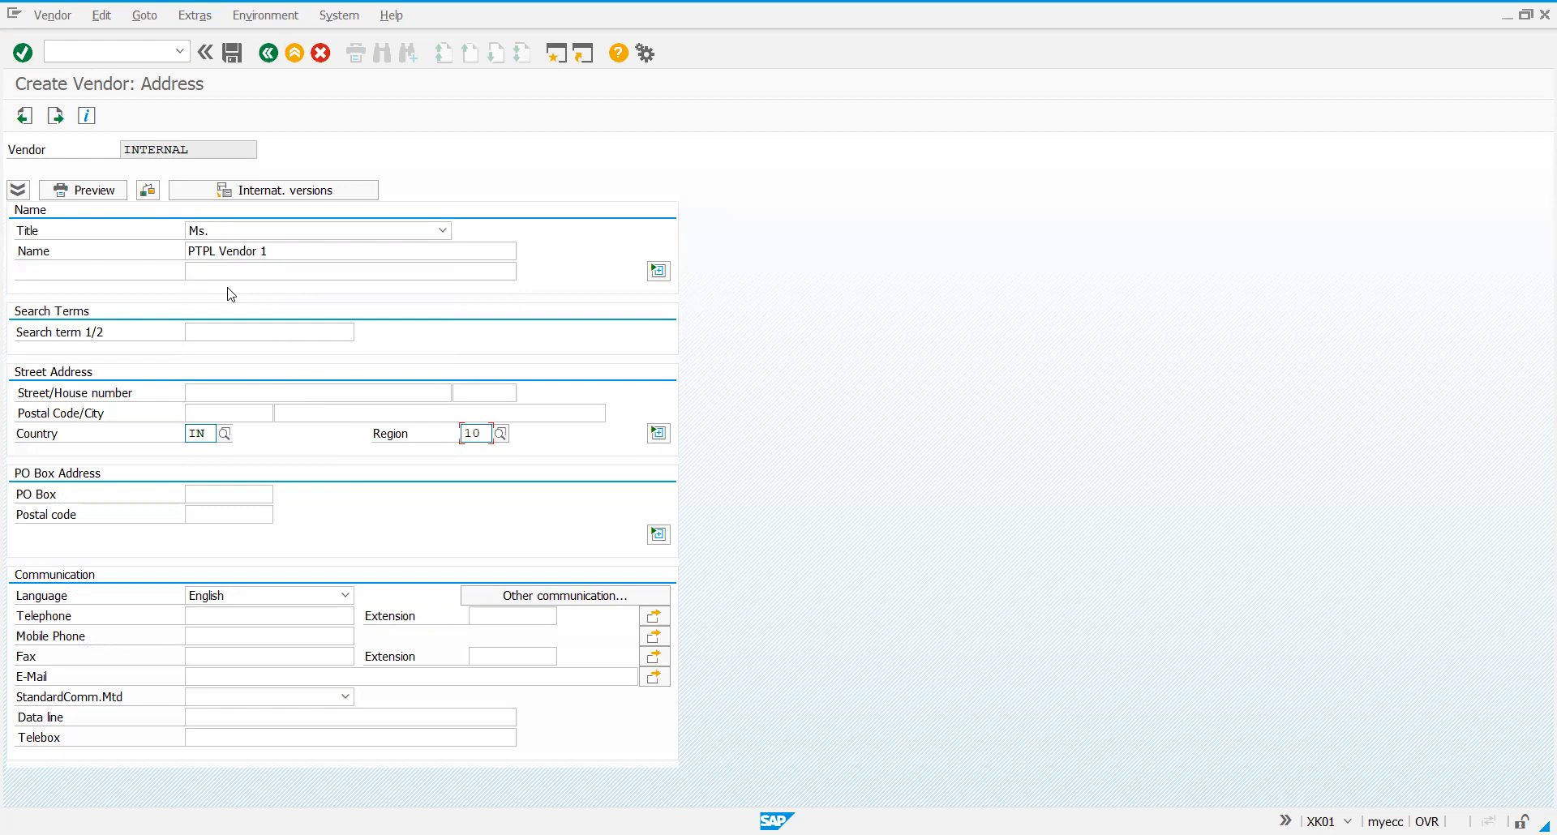
Step: Add a bank detail for the vendor with country IN, bank key SBI, the bank account number and the account holder's name
{"action": "key", "text": "Return"}
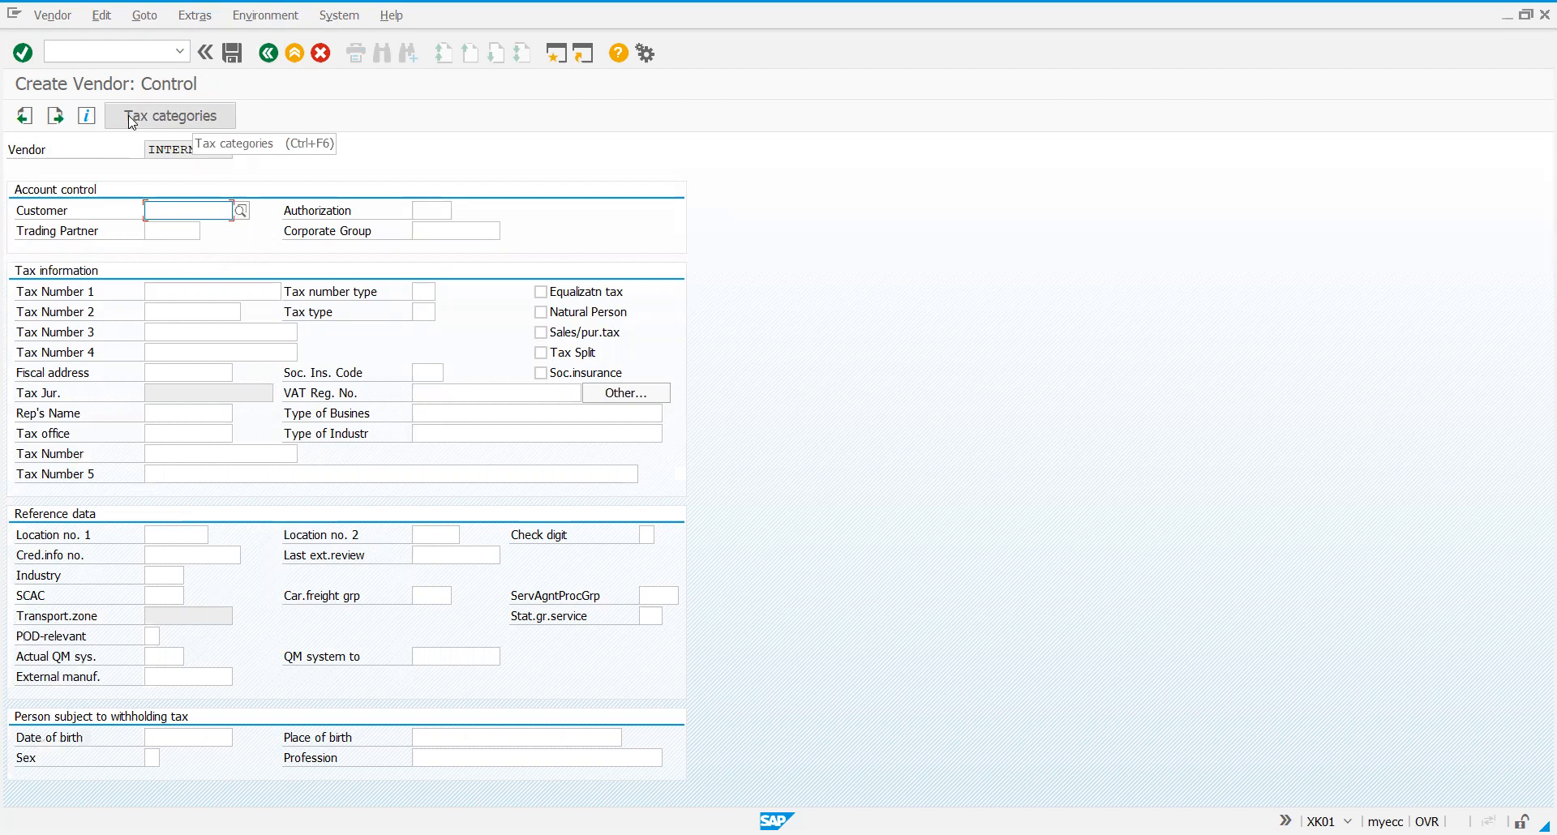
{"action": "key", "text": "Return"}
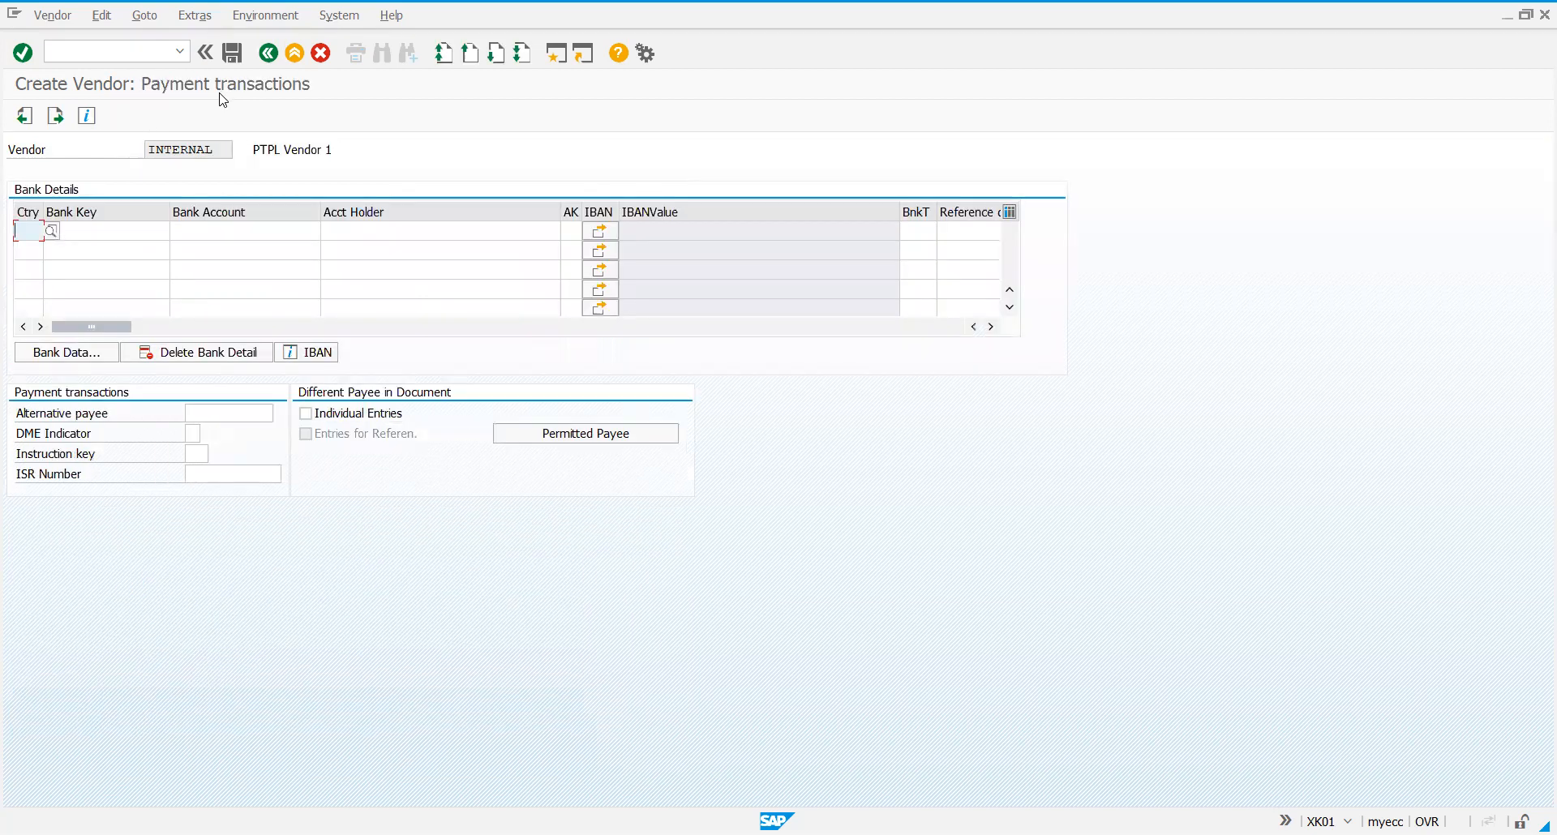
{"action": "type", "text": "IN"}
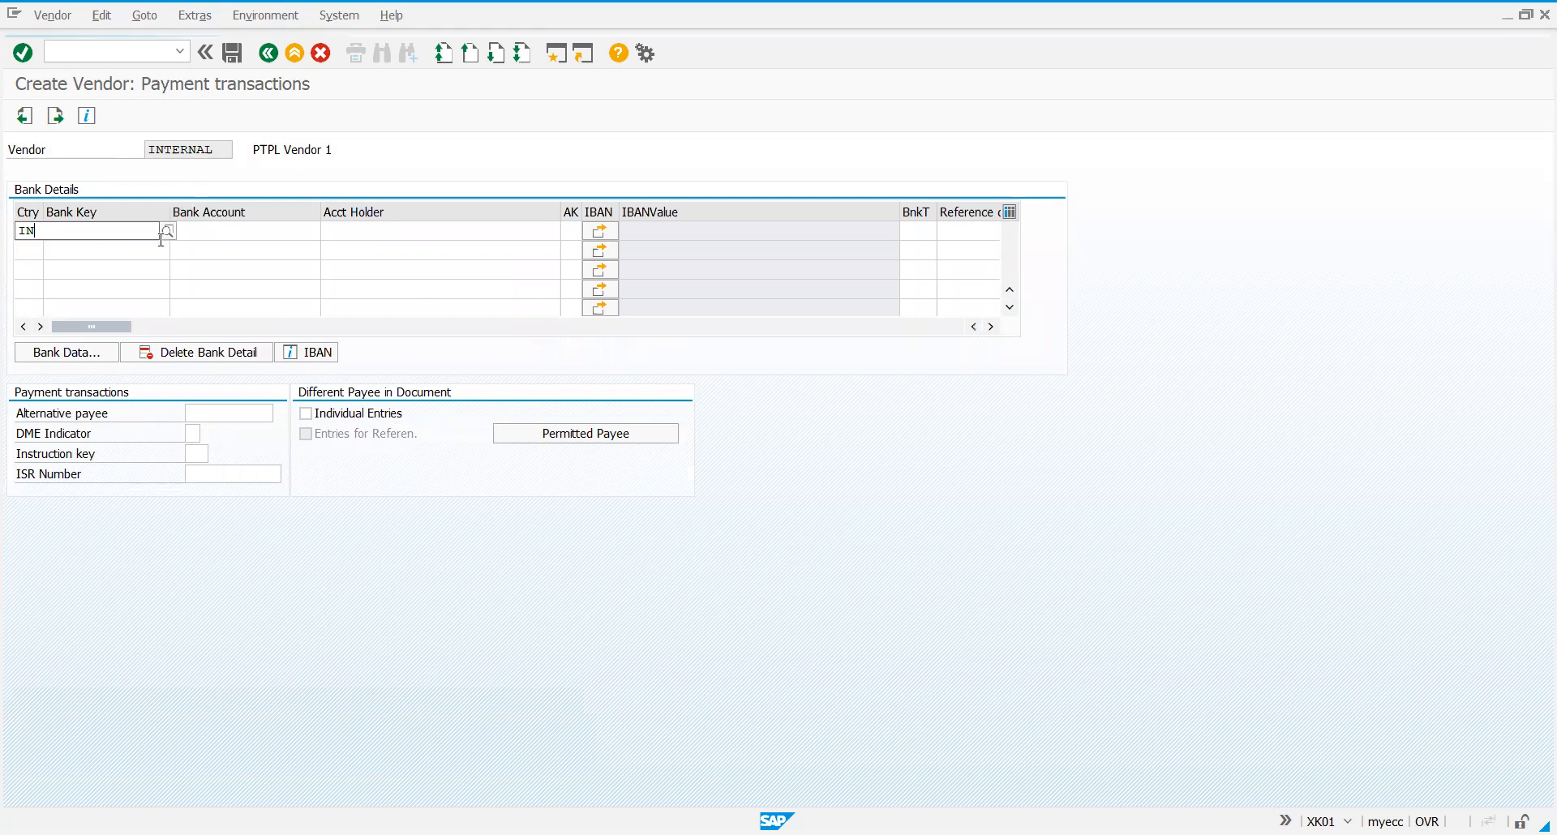
{"action": "left_click", "coordinate": [73, 230]}
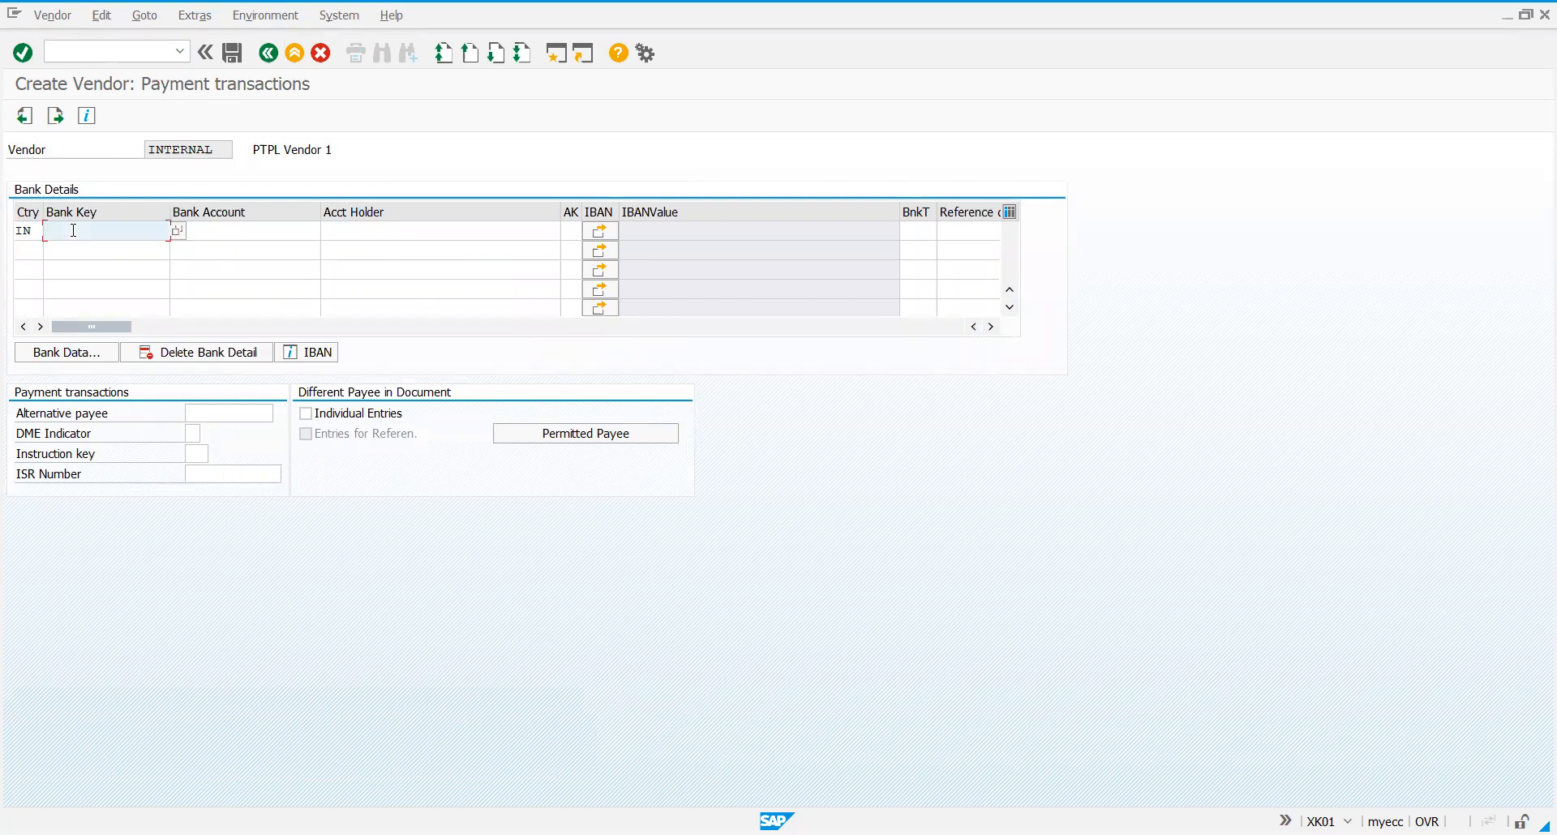
{"action": "type", "text": "SBI"}
{"action": "left_click", "coordinate": [225, 230]}
{"action": "type", "text": "1254566"}
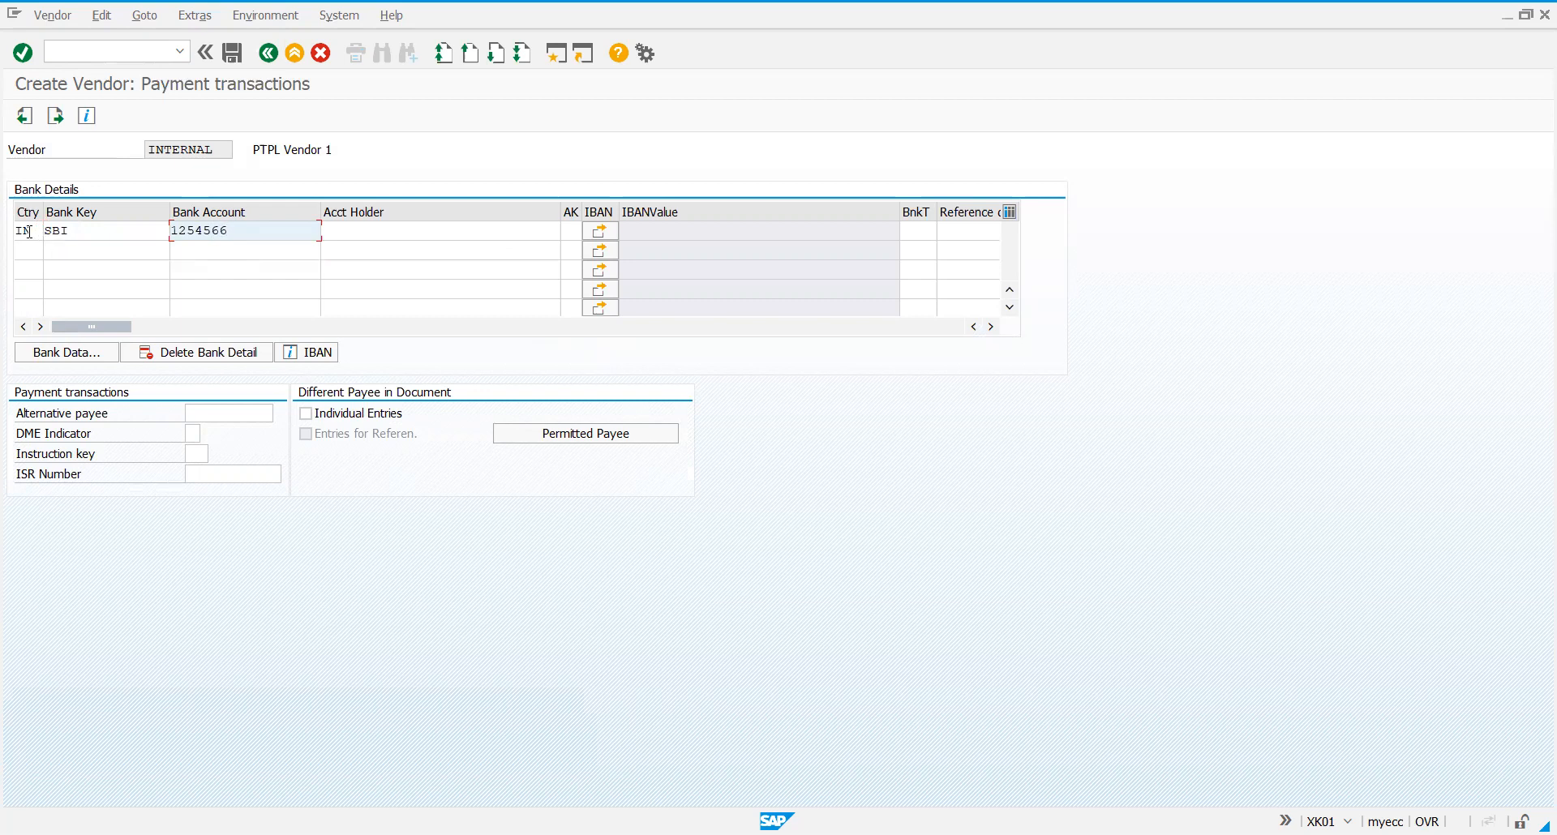
{"action": "left_click", "coordinate": [407, 230]}
{"action": "type", "text": "abc"}
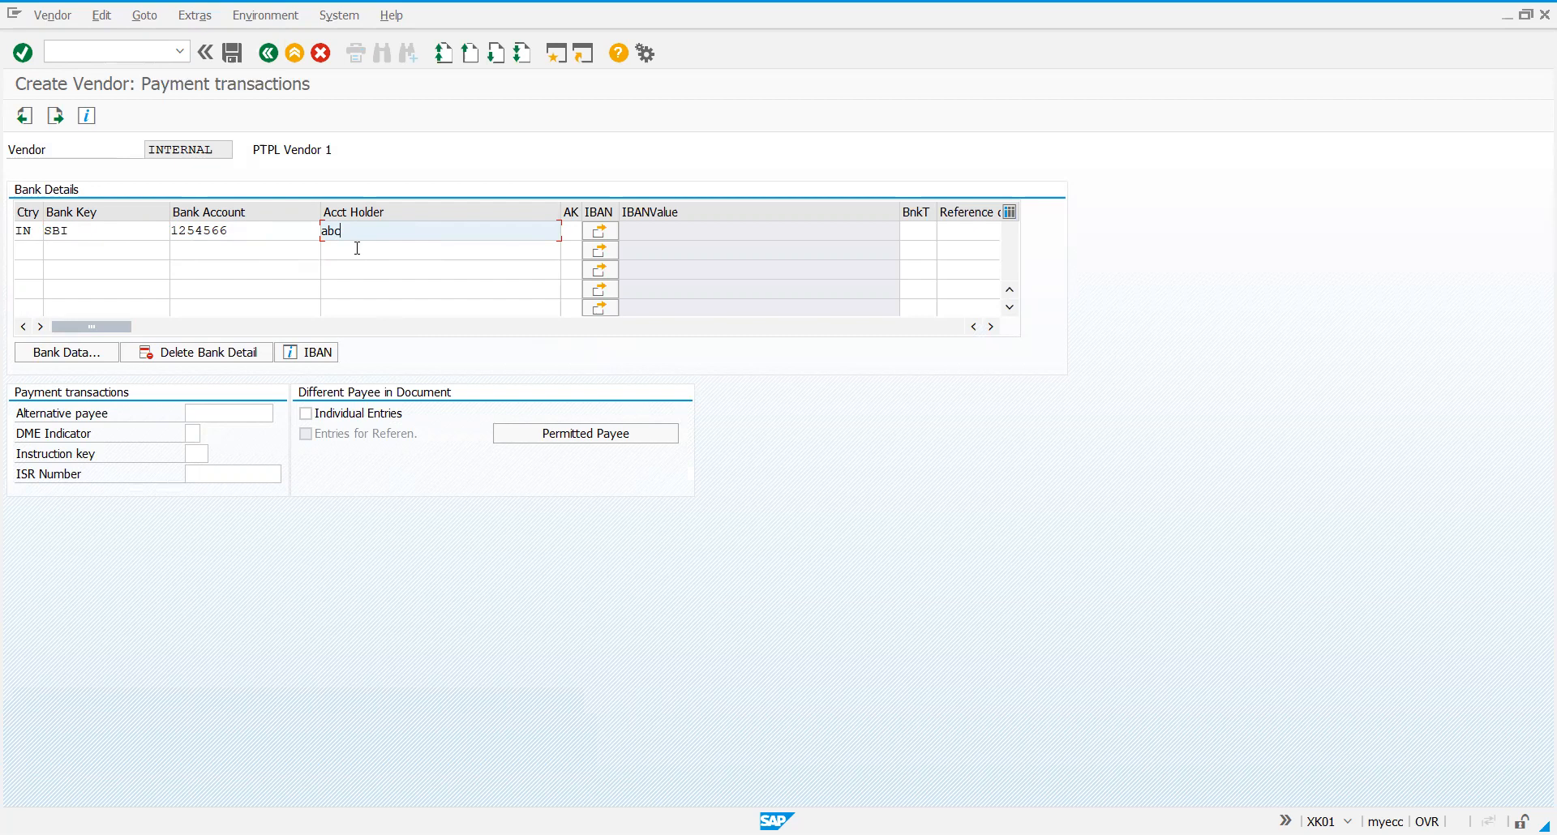
{"action": "key", "text": "Return"}
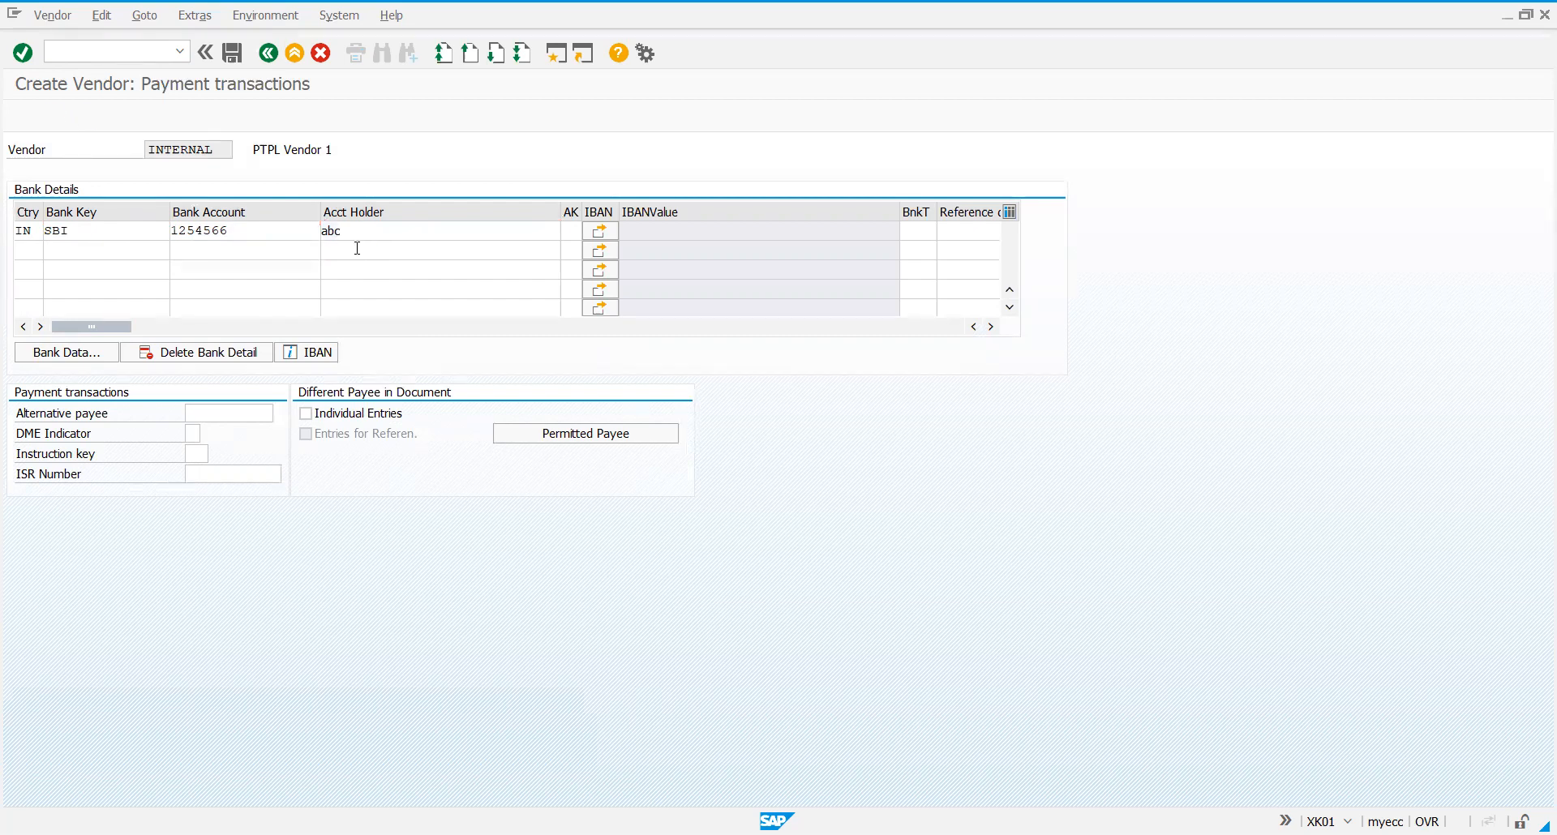
{"action": "key", "text": "Return"}
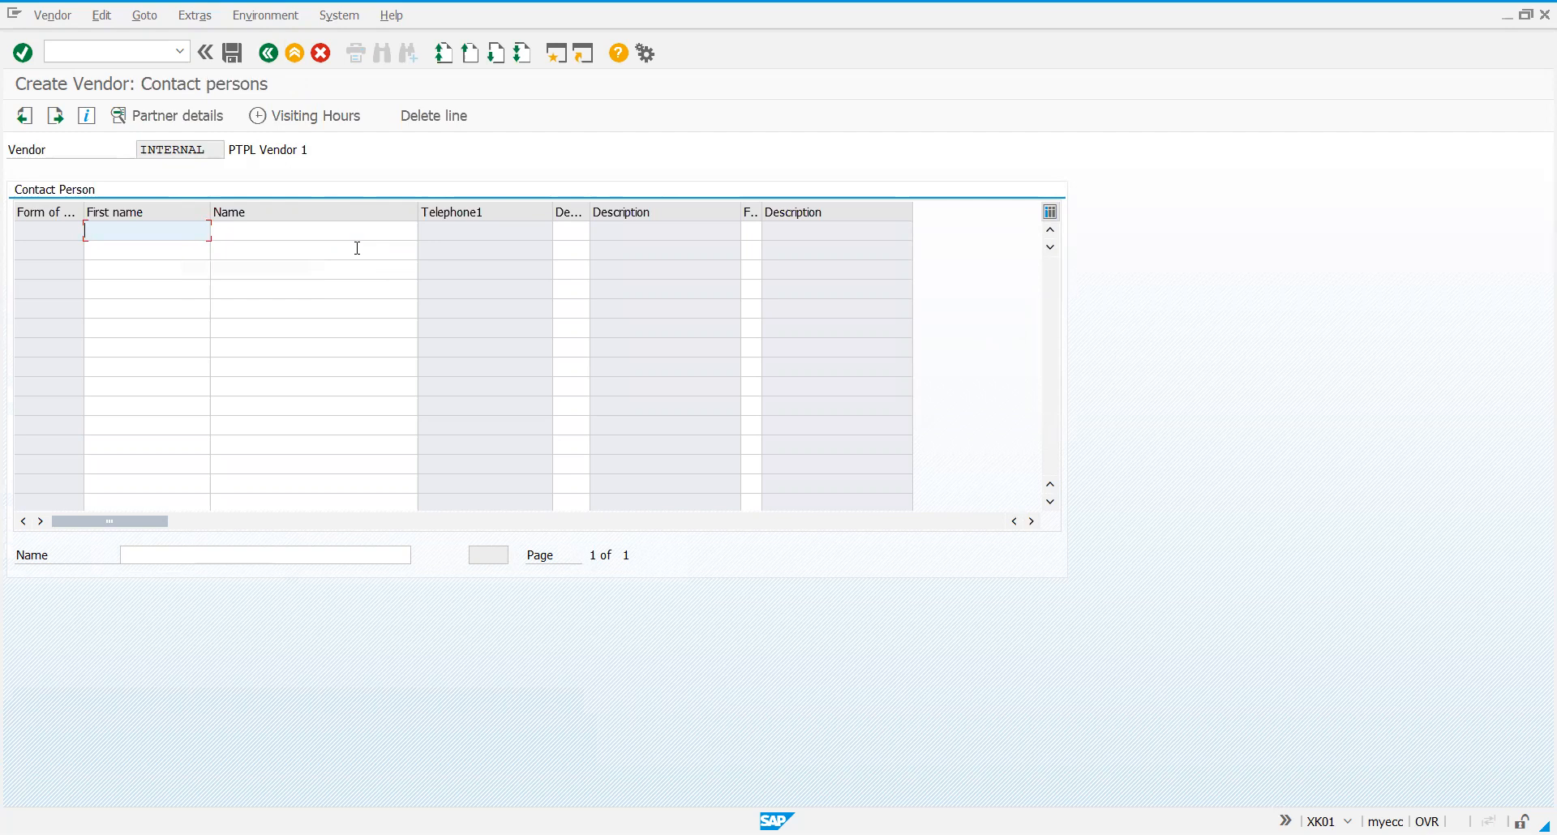
Step: Enter the contact person's first name and name, and continue to the accounting information
{"action": "type", "text": "abc"}
{"action": "key", "text": "Return"}
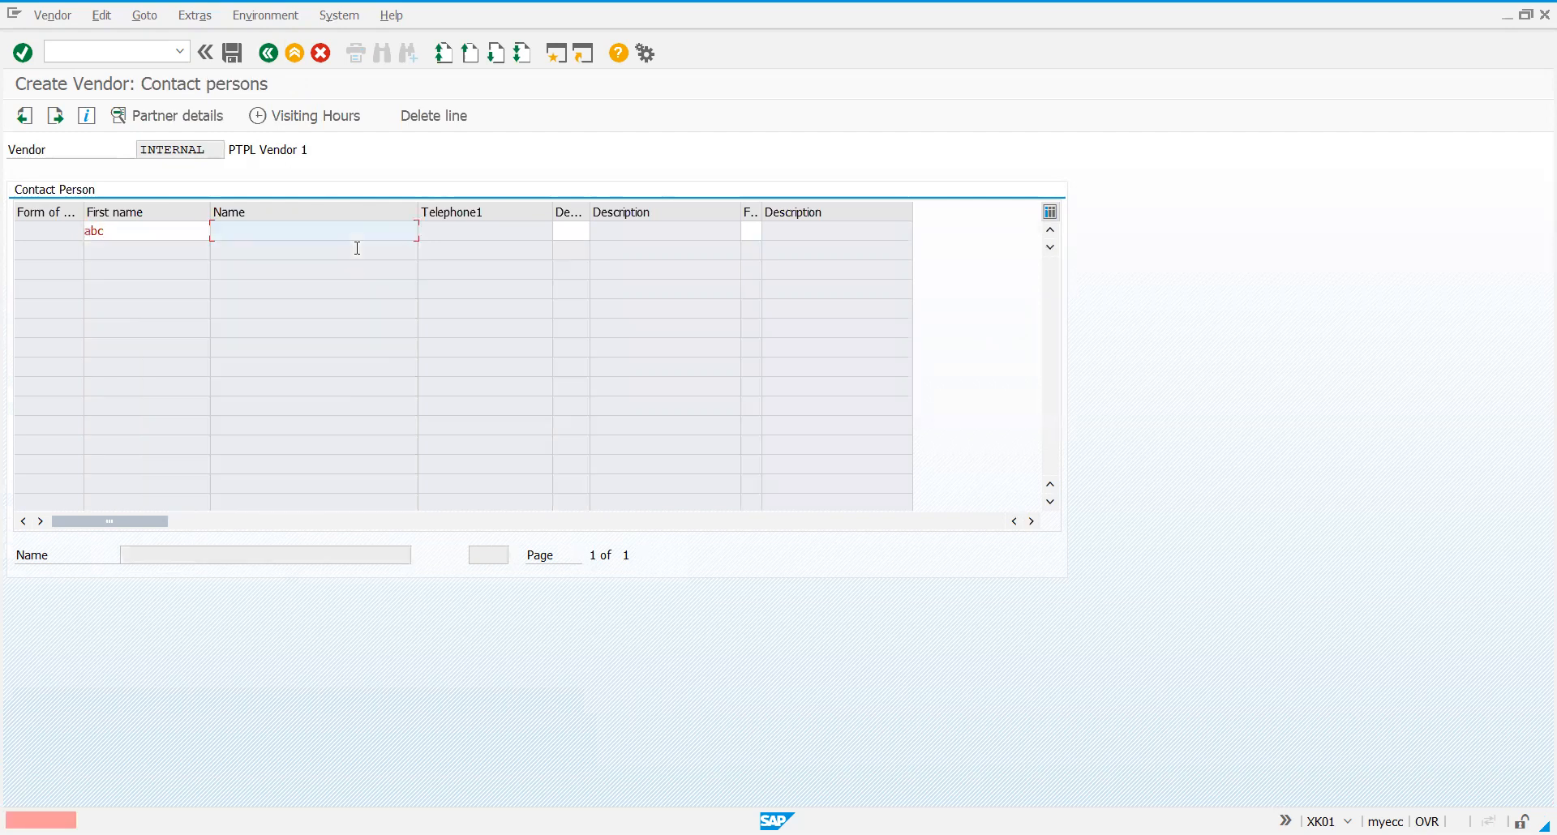
{"action": "type", "text": "a"}
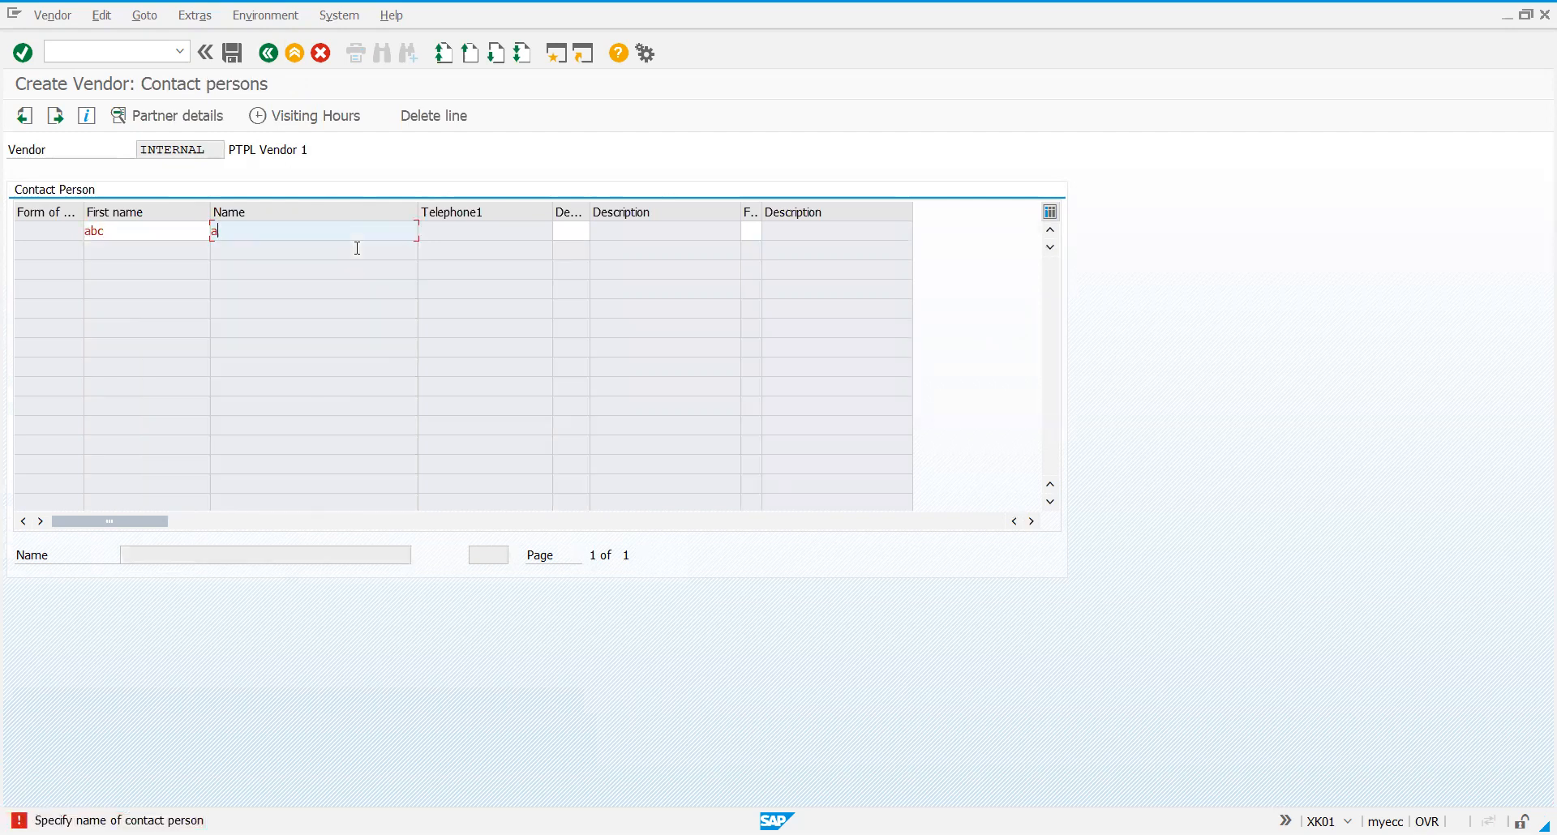
{"action": "type", "text": "bc"}
{"action": "key", "text": "Return"}
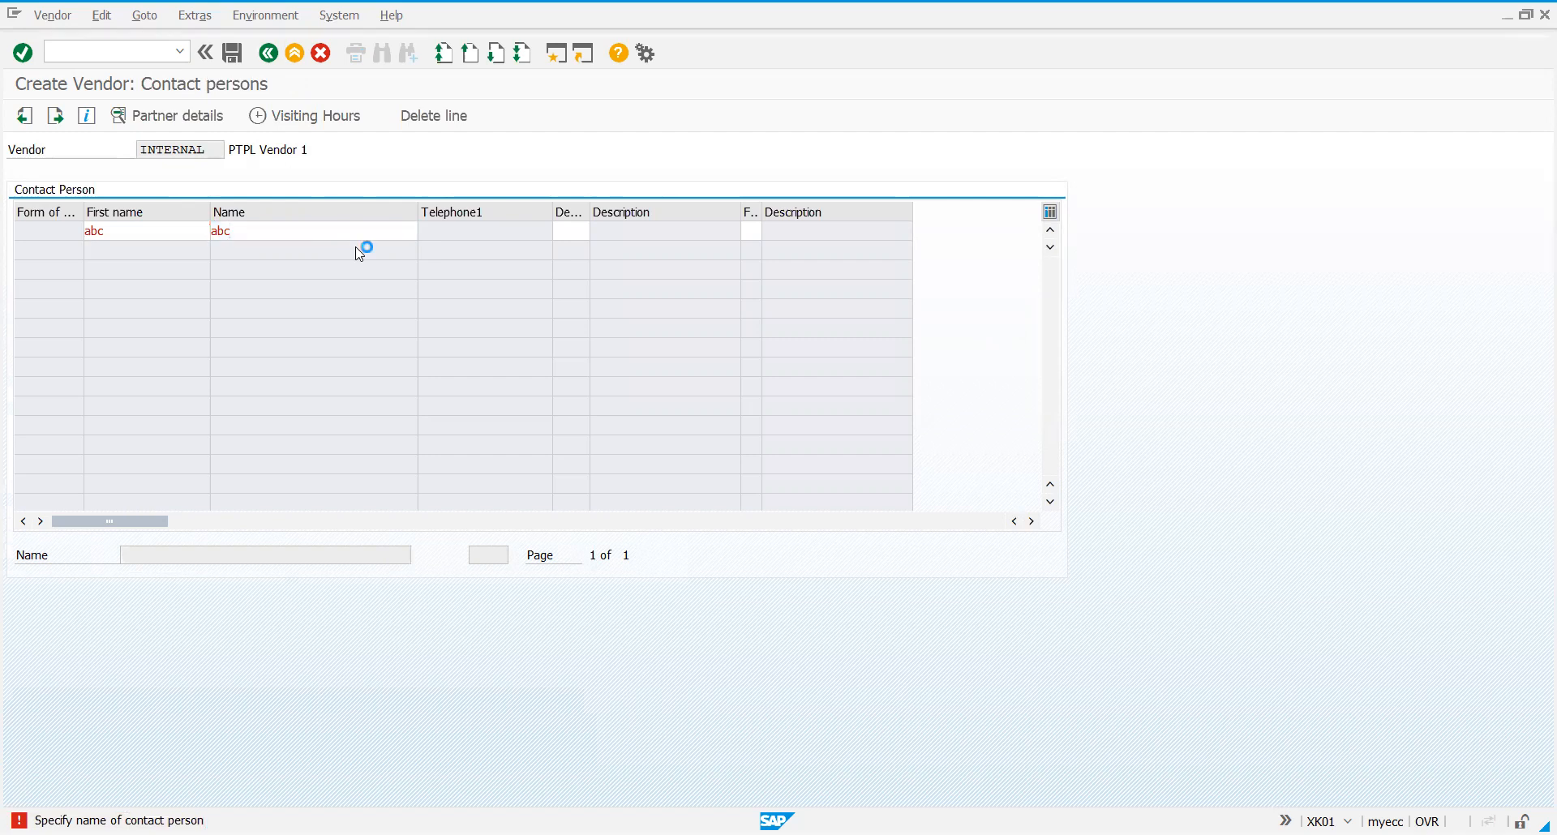
{"action": "key", "text": "Return"}
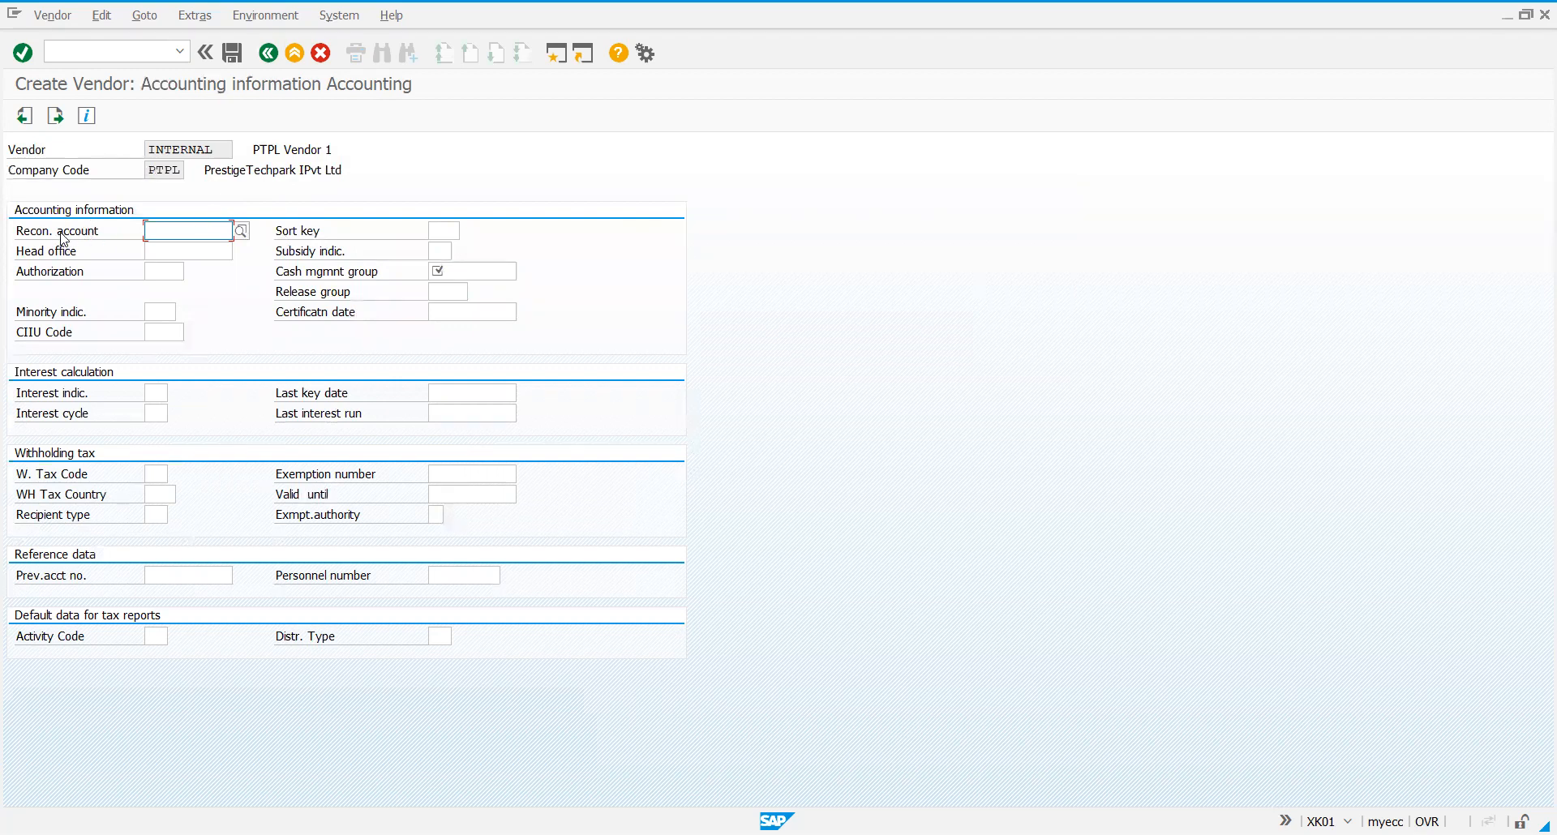
Step: Set the vendor's reconciliation account to 160000, Trade Payables - domestic
{"action": "left_click", "coordinate": [245, 232]}
{"action": "left_click", "coordinate": [242, 231]}
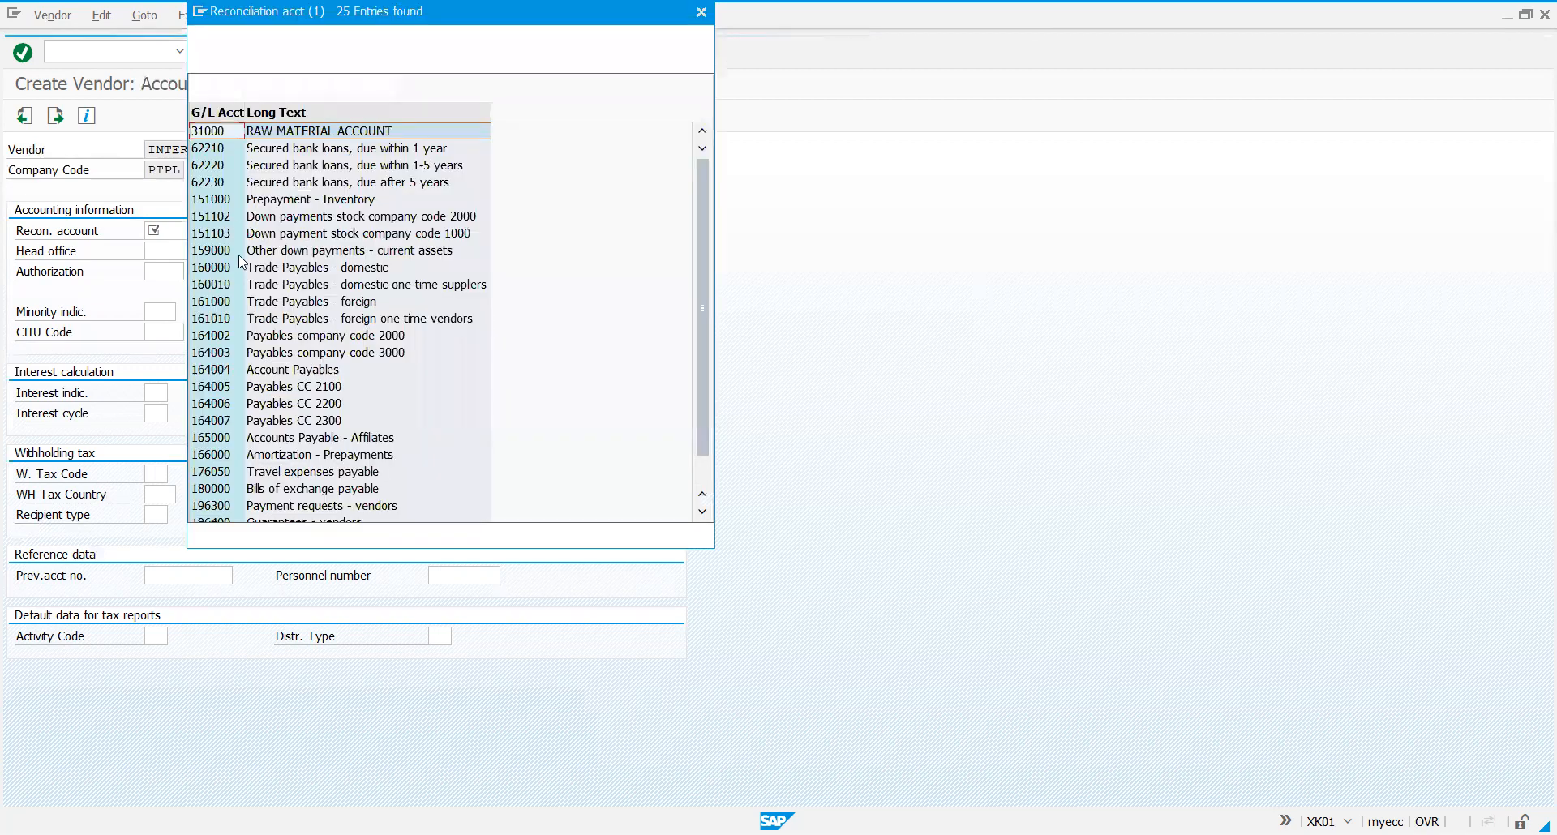
{"action": "left_click", "coordinate": [228, 269]}
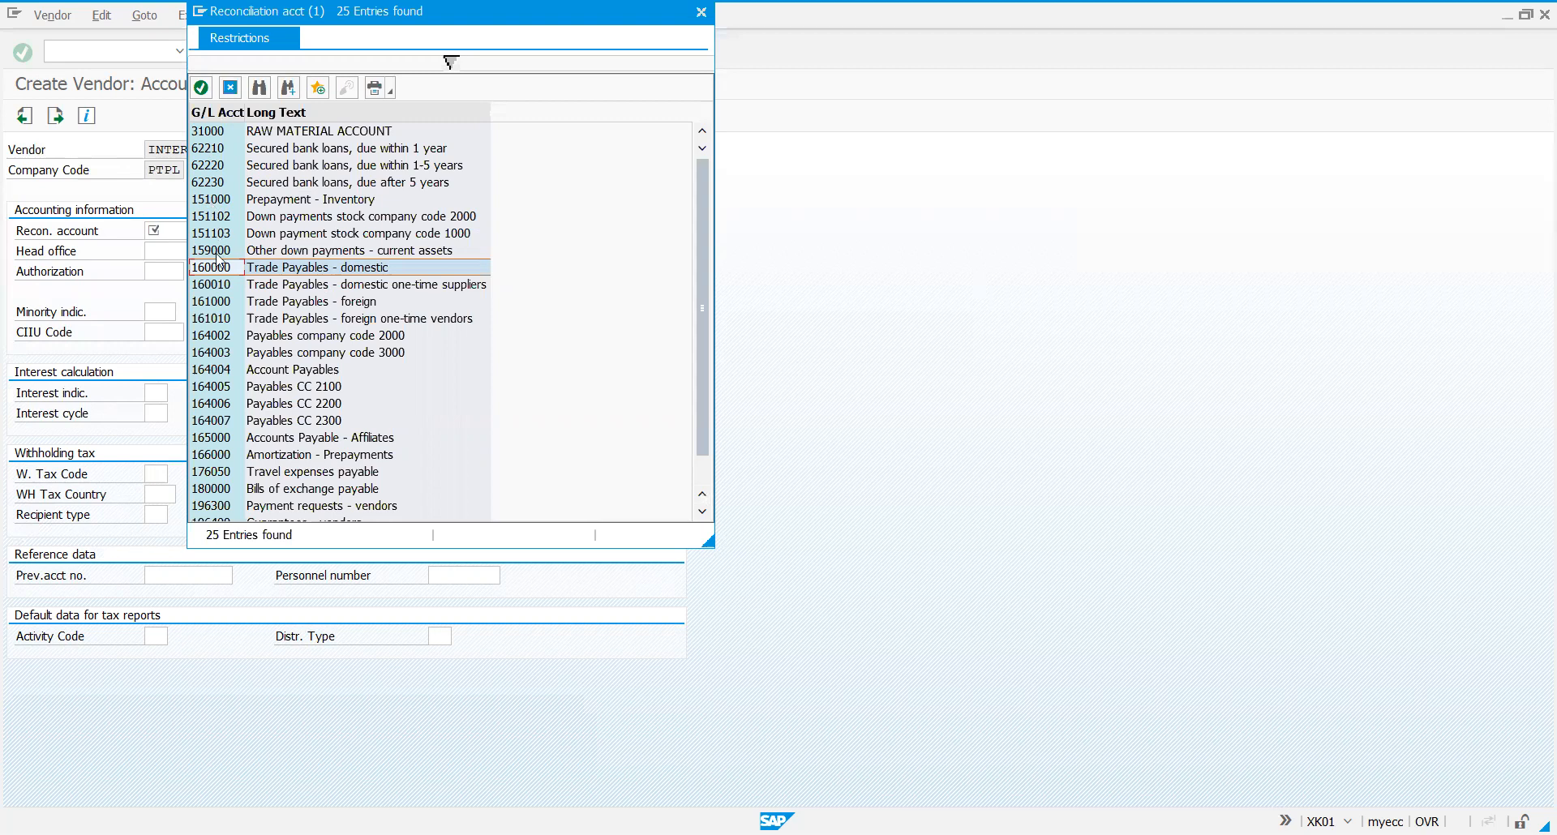
{"action": "left_click", "coordinate": [219, 304]}
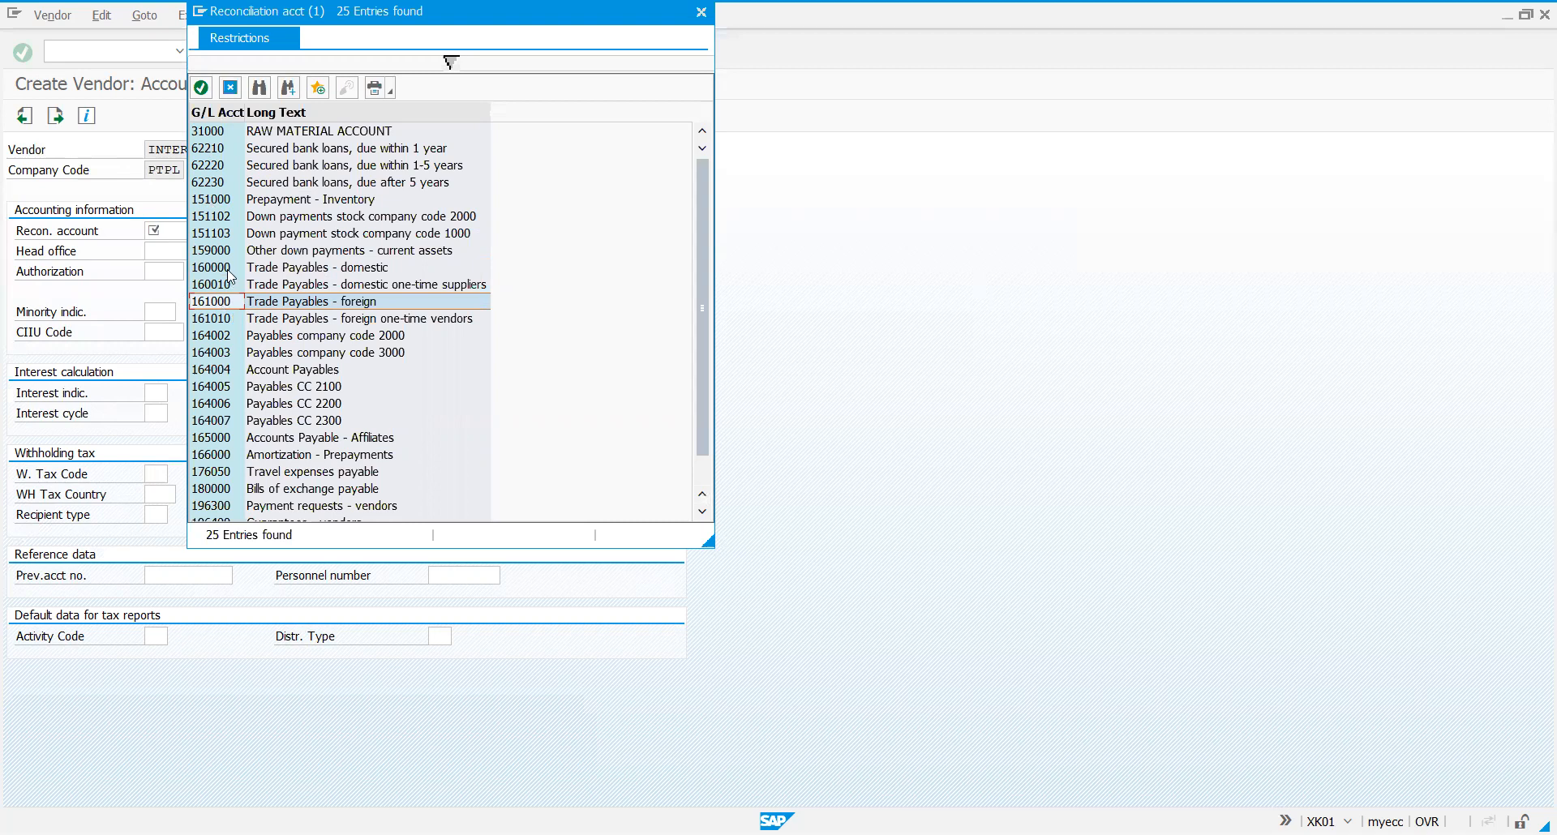
{"action": "left_click", "coordinate": [229, 269]}
{"action": "left_click", "coordinate": [223, 302]}
{"action": "left_click", "coordinate": [224, 269]}
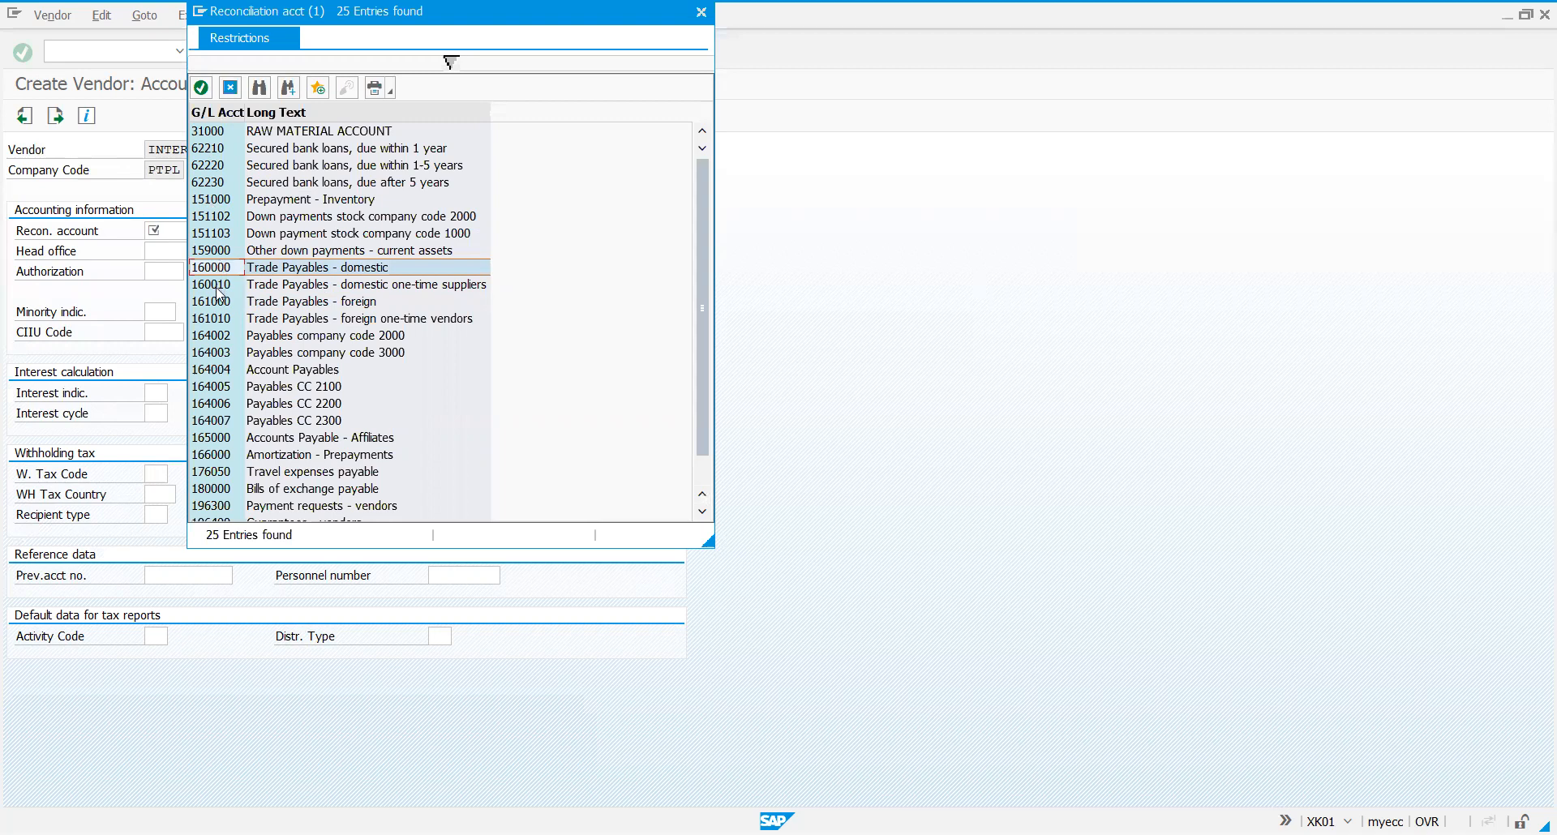
{"action": "left_click", "coordinate": [221, 302]}
{"action": "left_click", "coordinate": [224, 270]}
{"action": "left_click", "coordinate": [222, 303]}
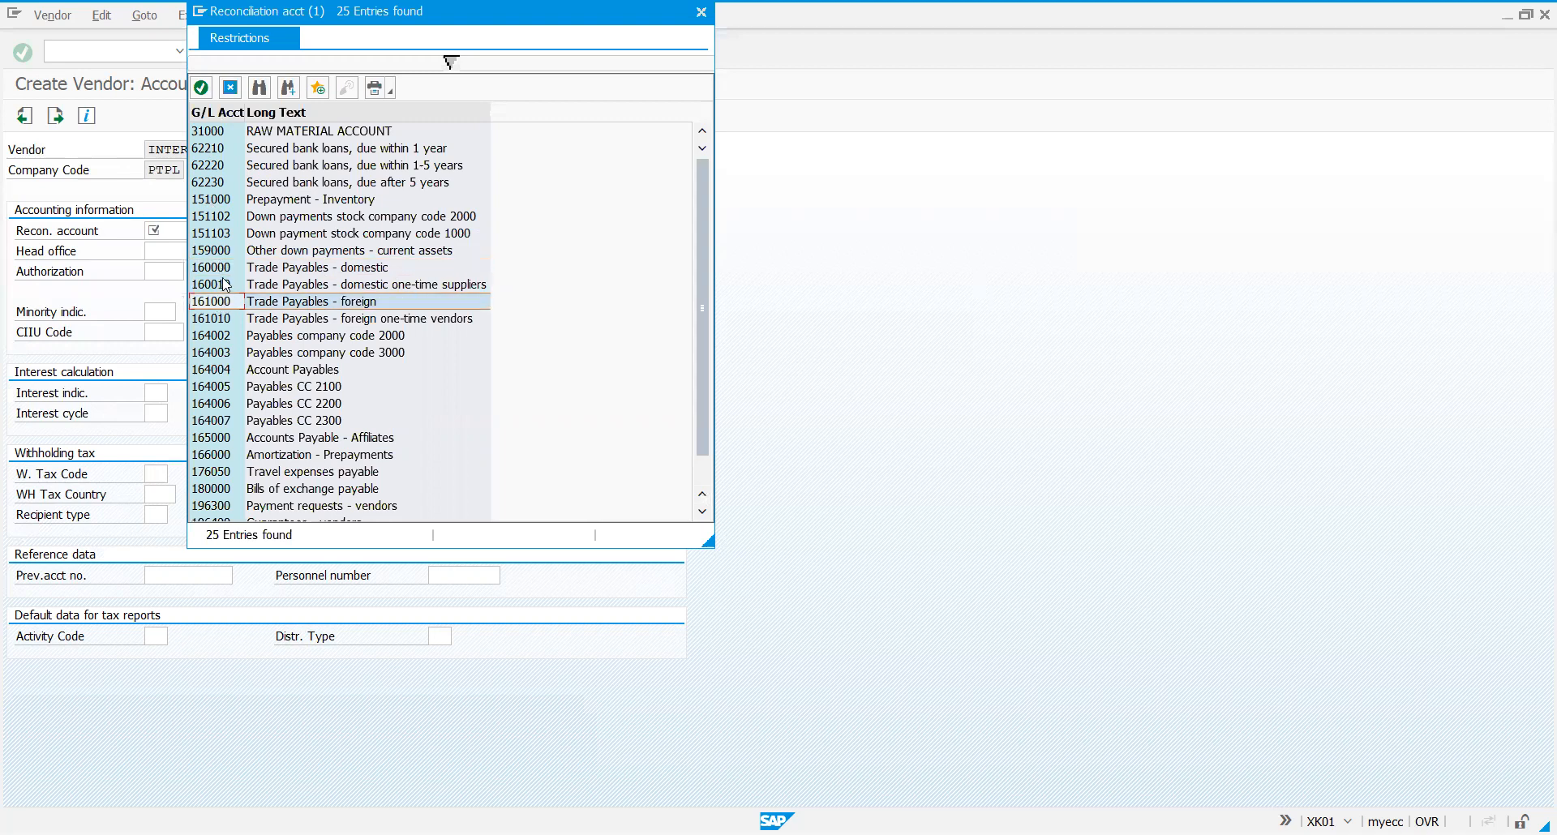
{"action": "left_click", "coordinate": [223, 268]}
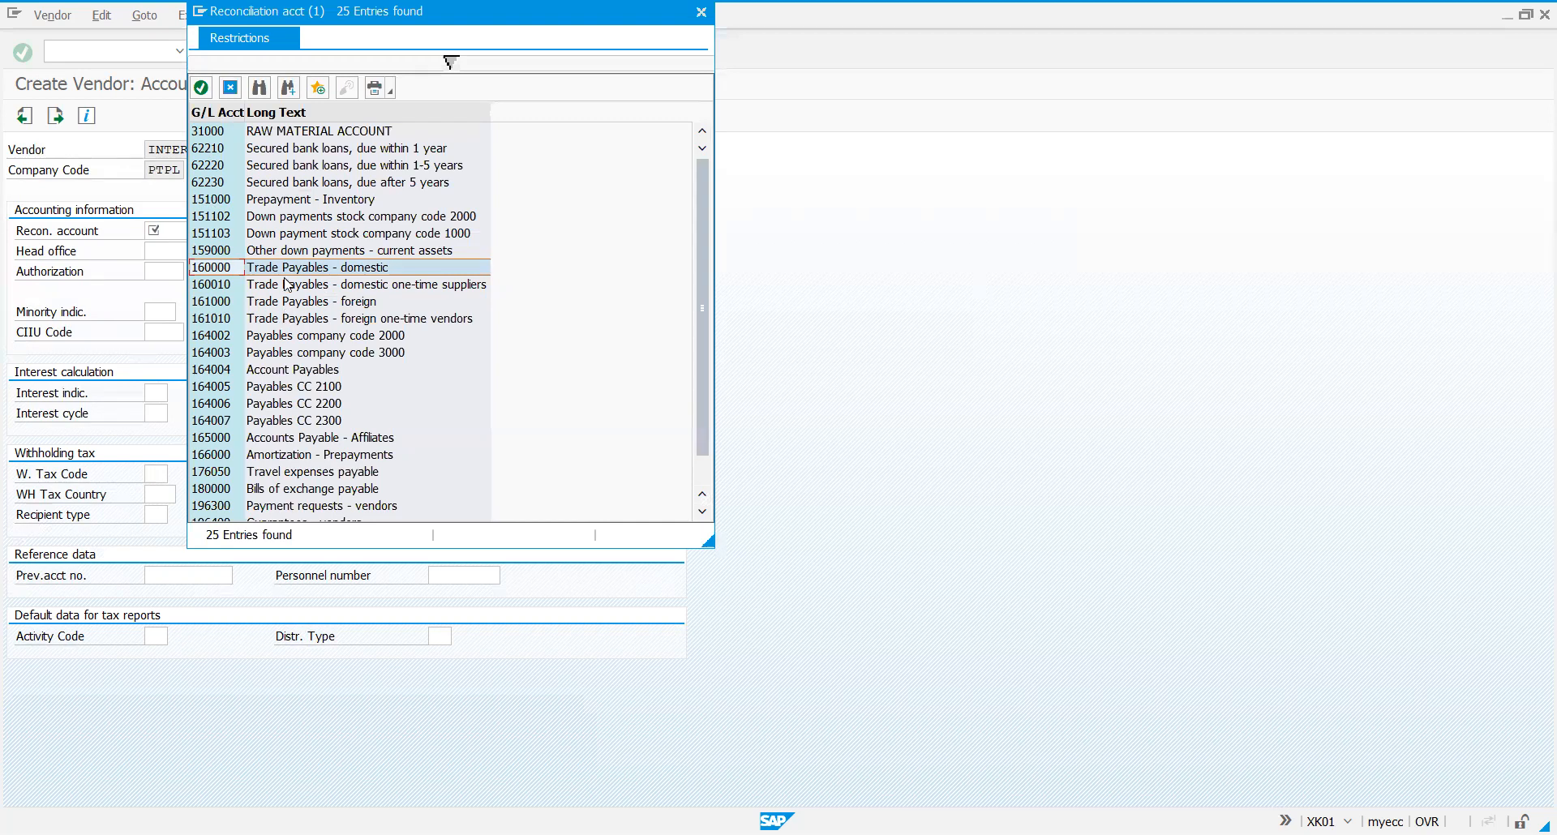
{"action": "double_click", "coordinate": [231, 272]}
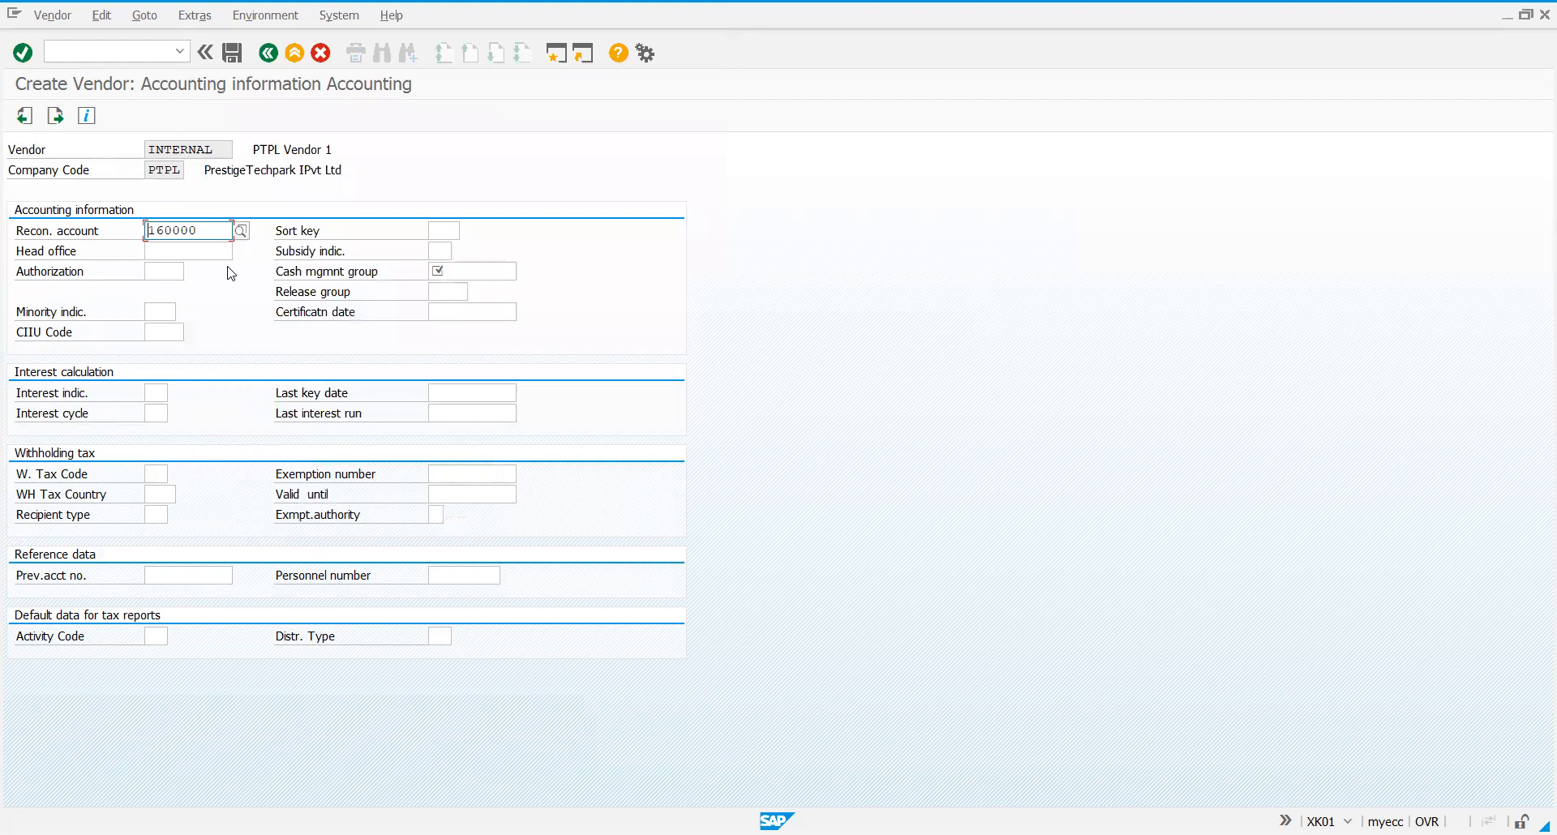
Step: Set the cash management group to A1 for domestic payments and continue to the accounting payment transactions
{"action": "left_click", "coordinate": [438, 271]}
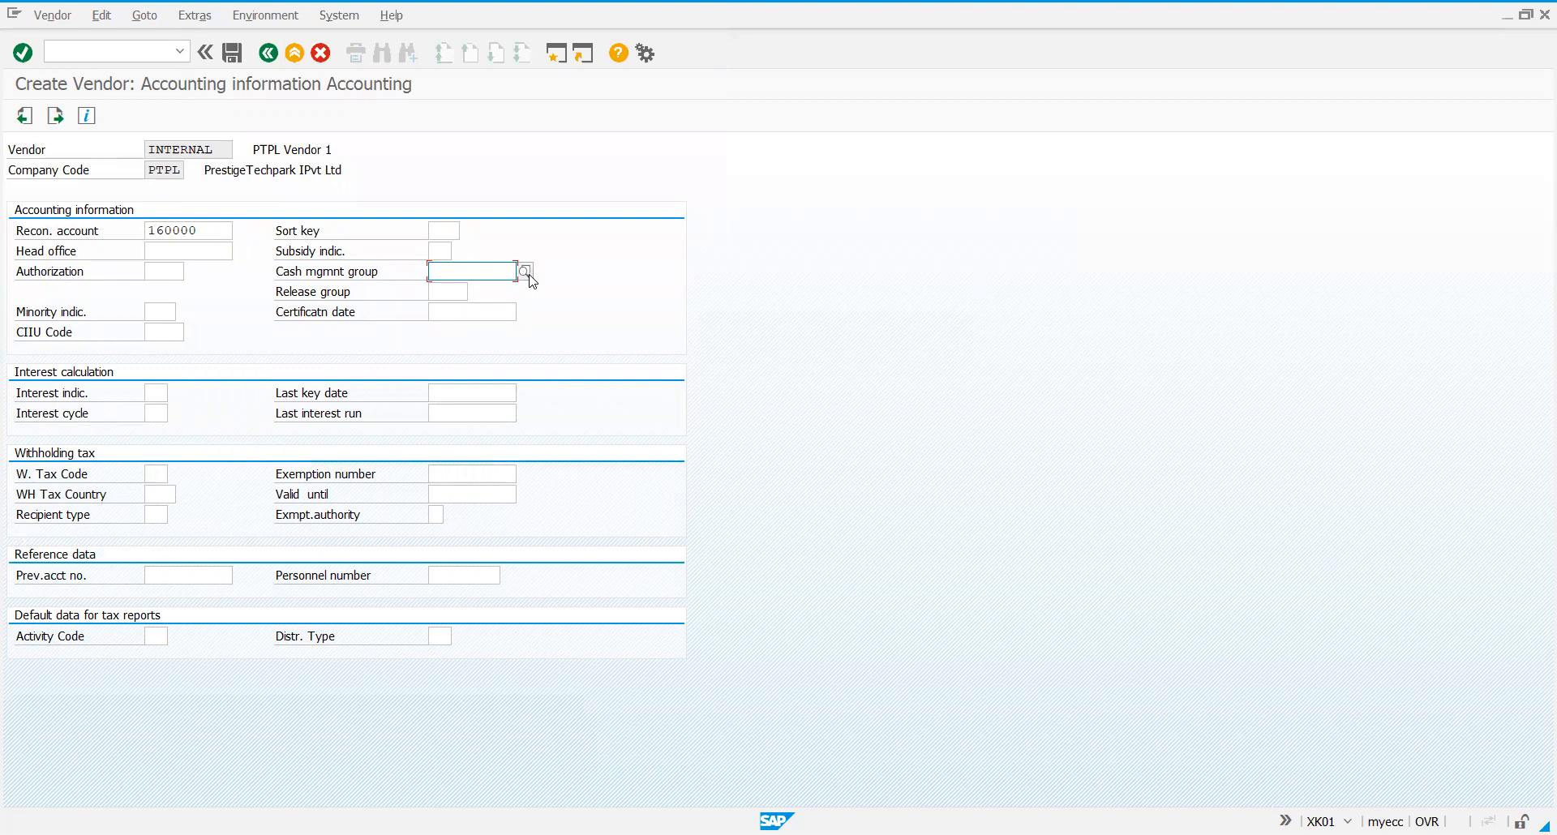
{"action": "type", "text": "a1"}
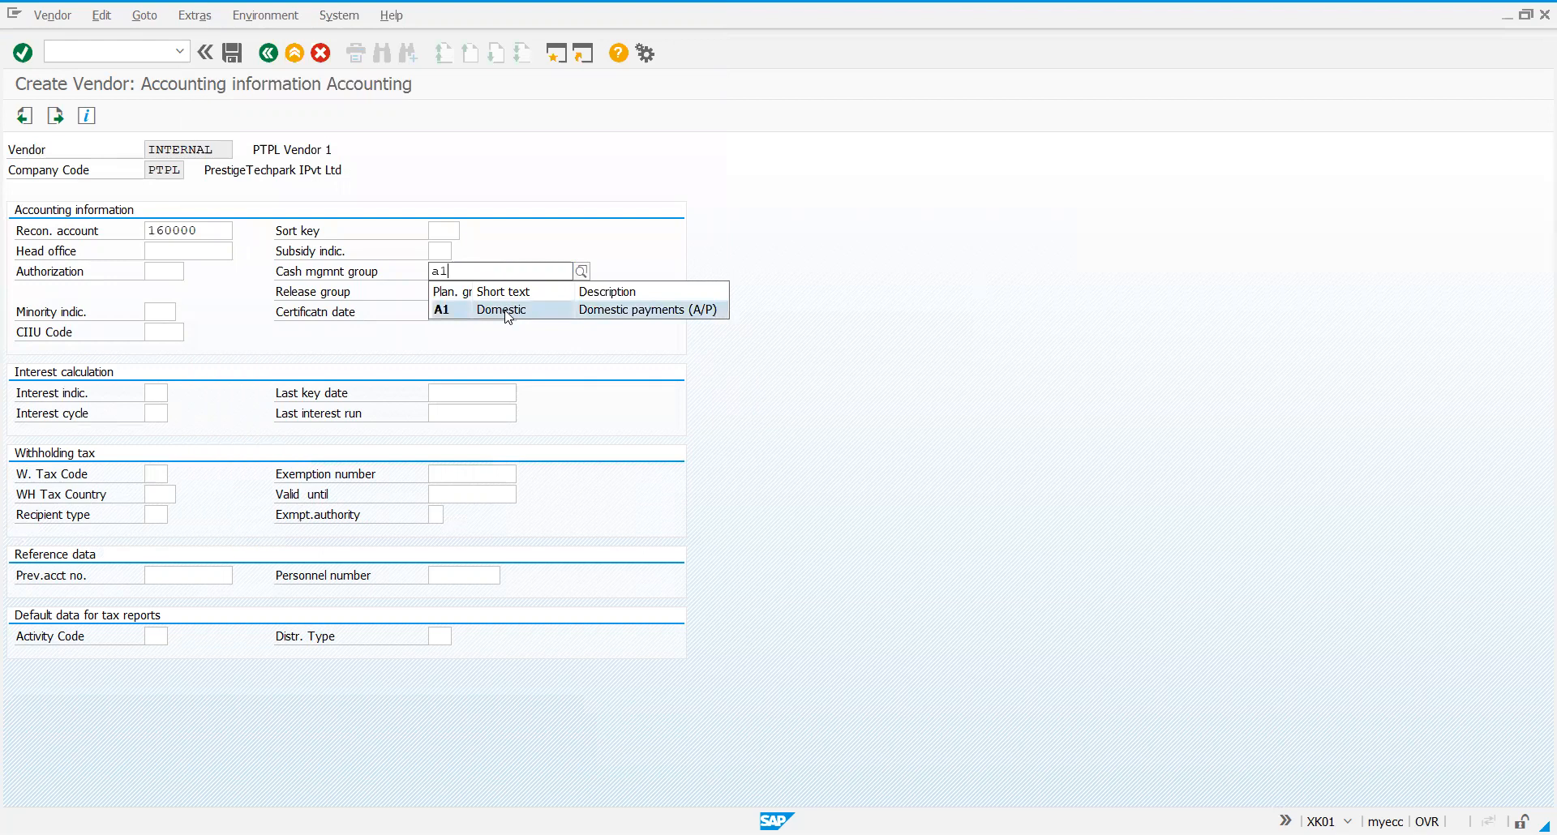
{"action": "left_click", "coordinate": [506, 313]}
{"action": "left_click", "coordinate": [506, 310]}
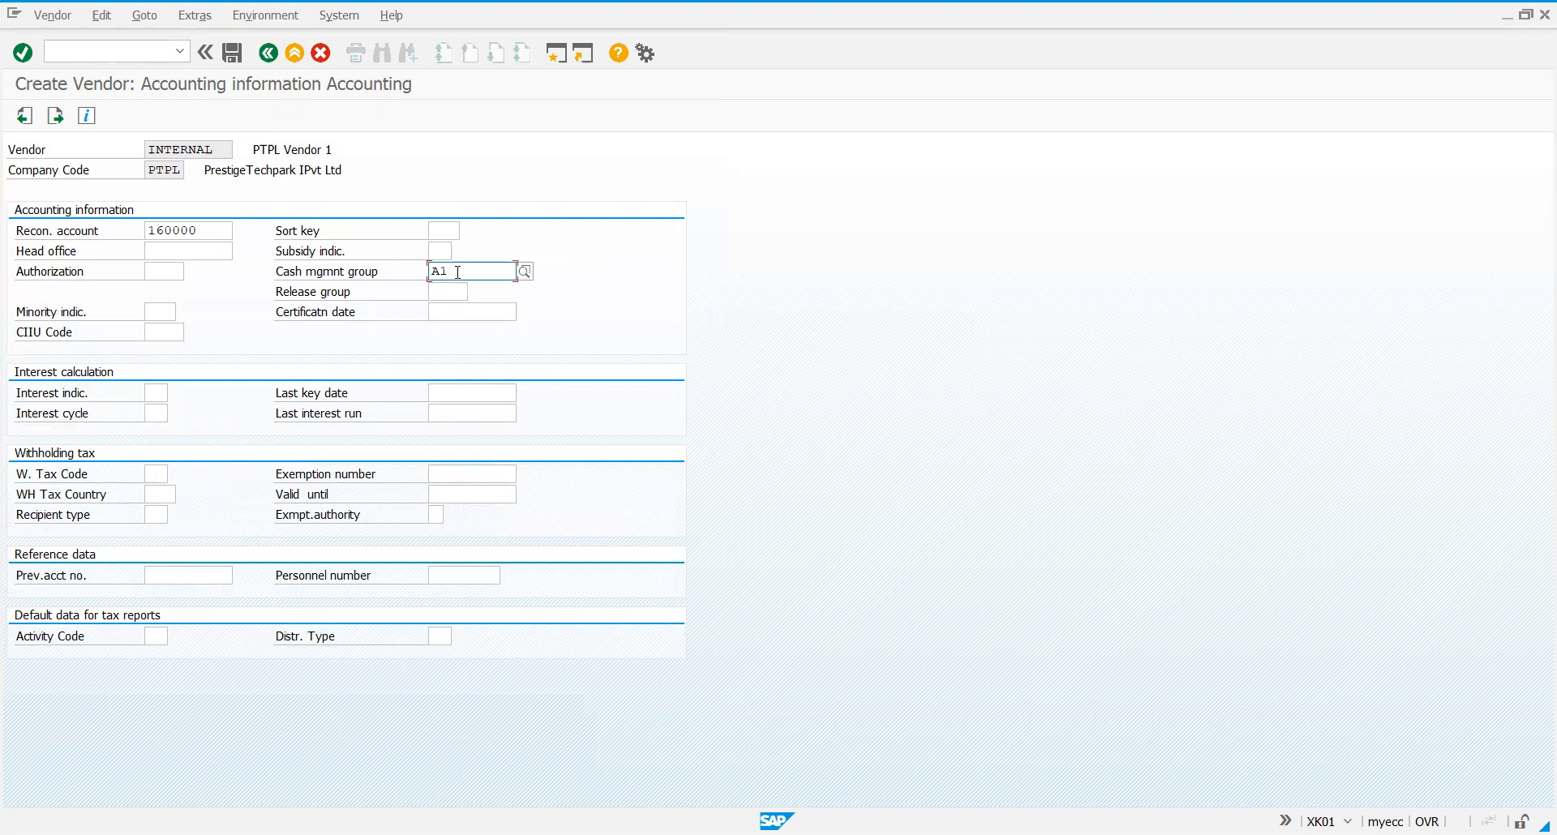
{"action": "key", "text": "Return"}
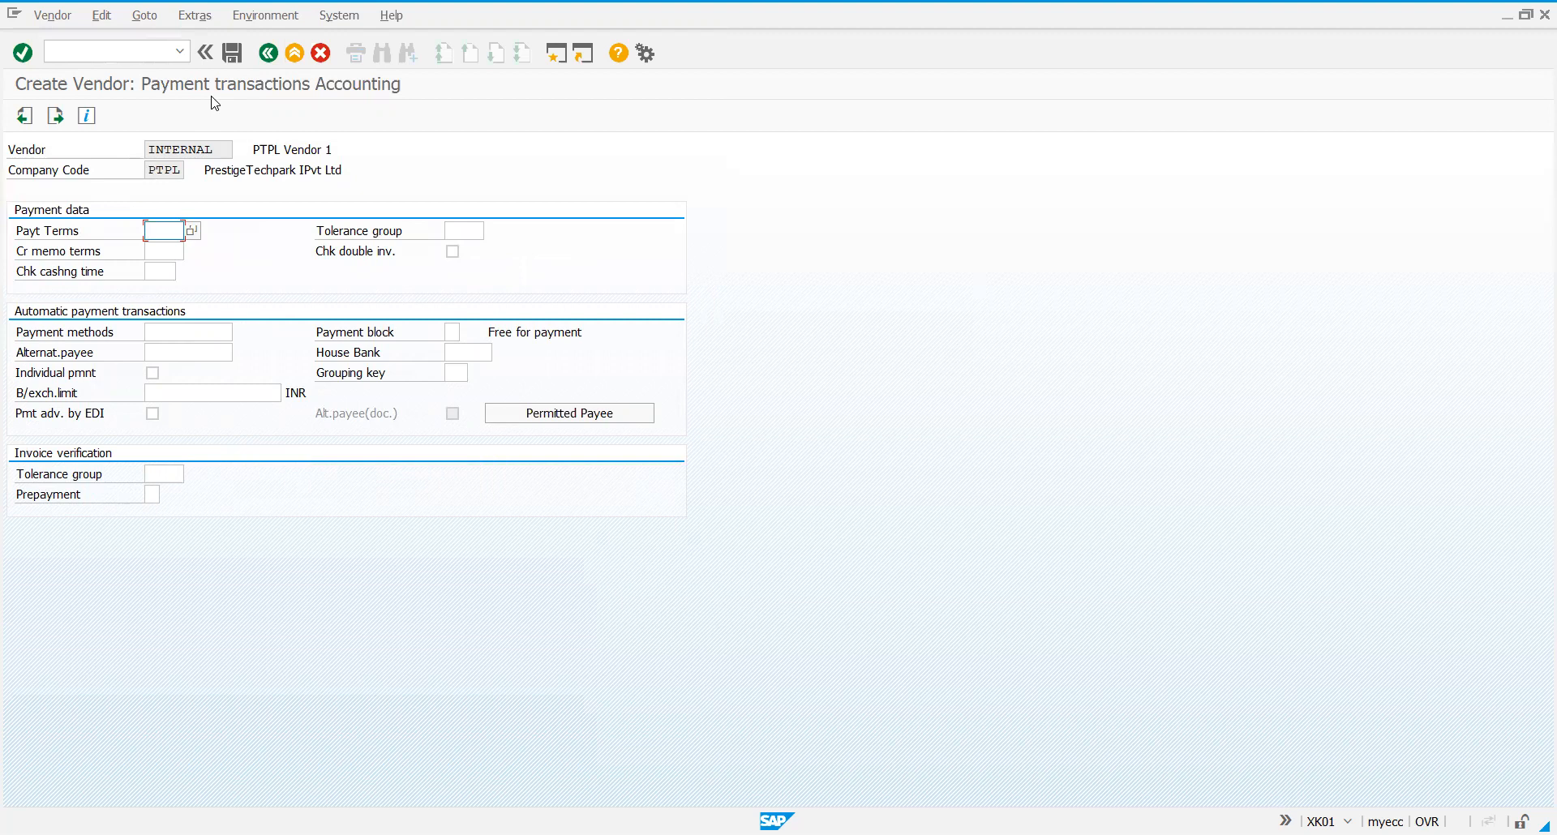
Step: Set the accounting payment terms to 0001, payable immediately, and continue past correspondence to the purchasing data
{"action": "left_click", "coordinate": [193, 231]}
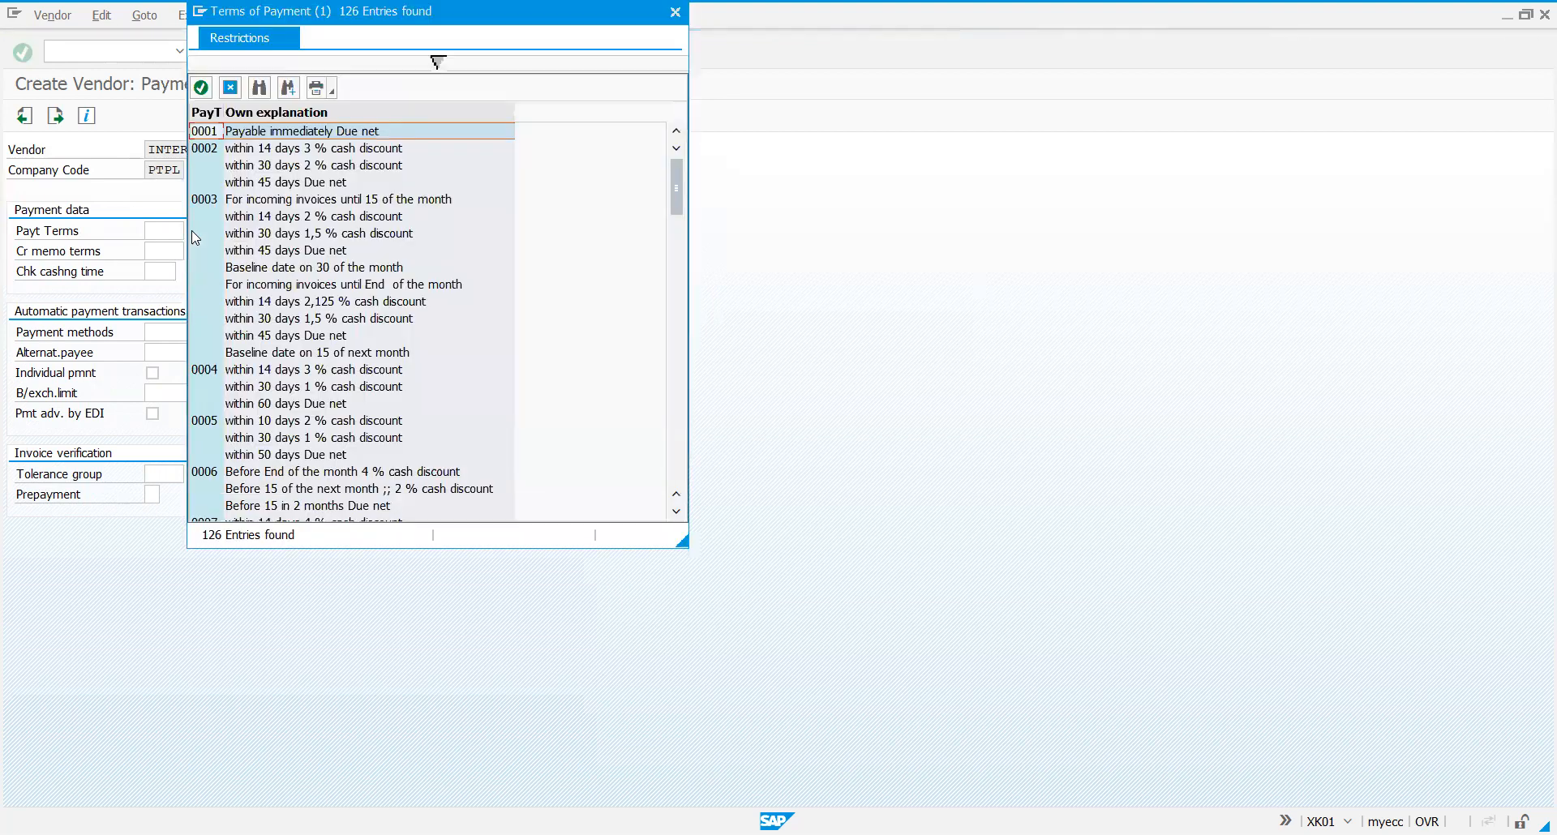
{"action": "left_click", "coordinate": [335, 133]}
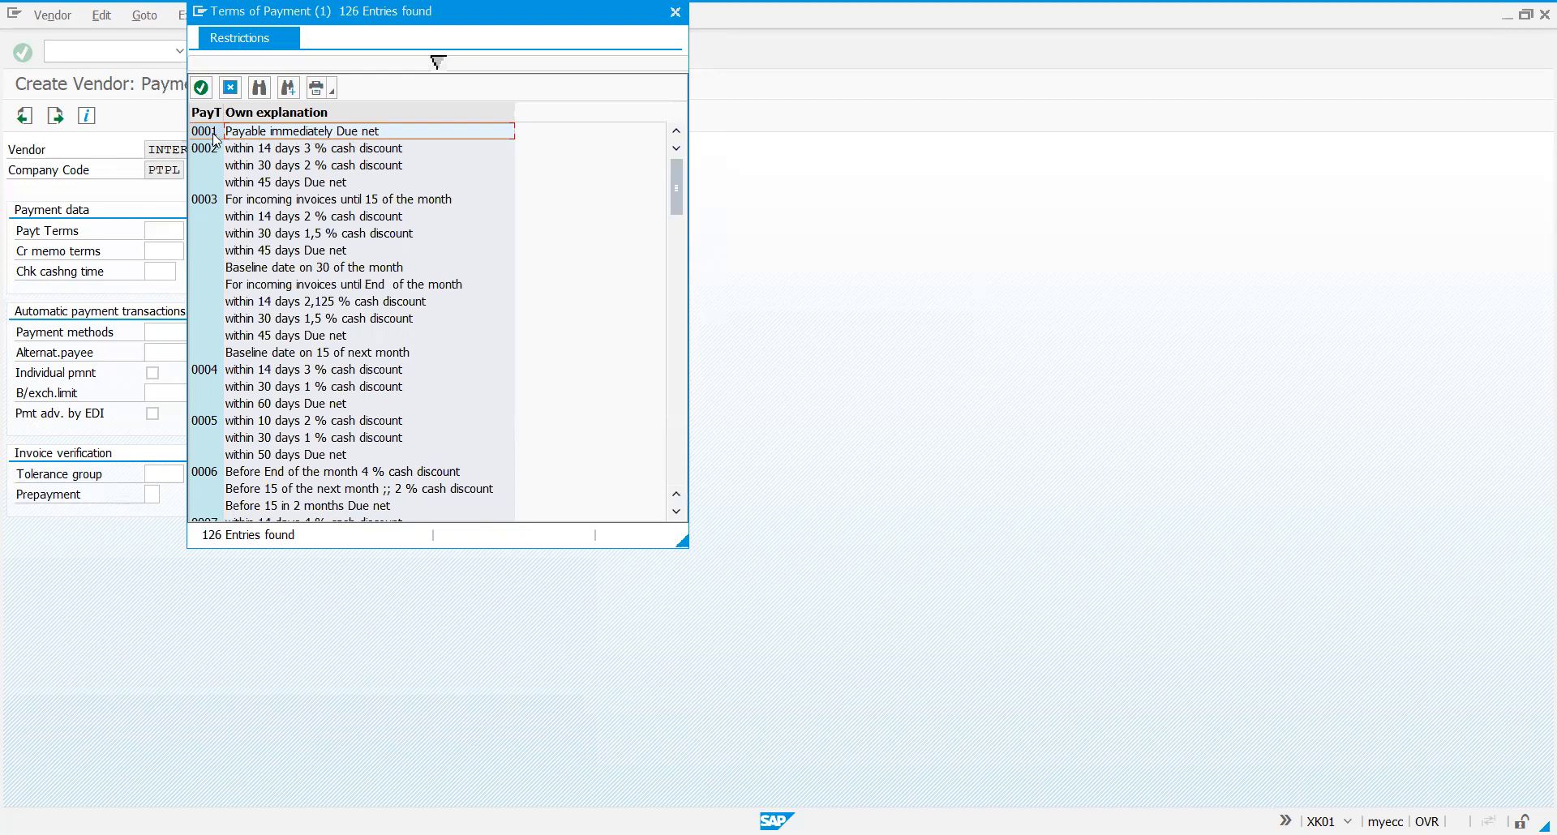
{"action": "double_click", "coordinate": [279, 134]}
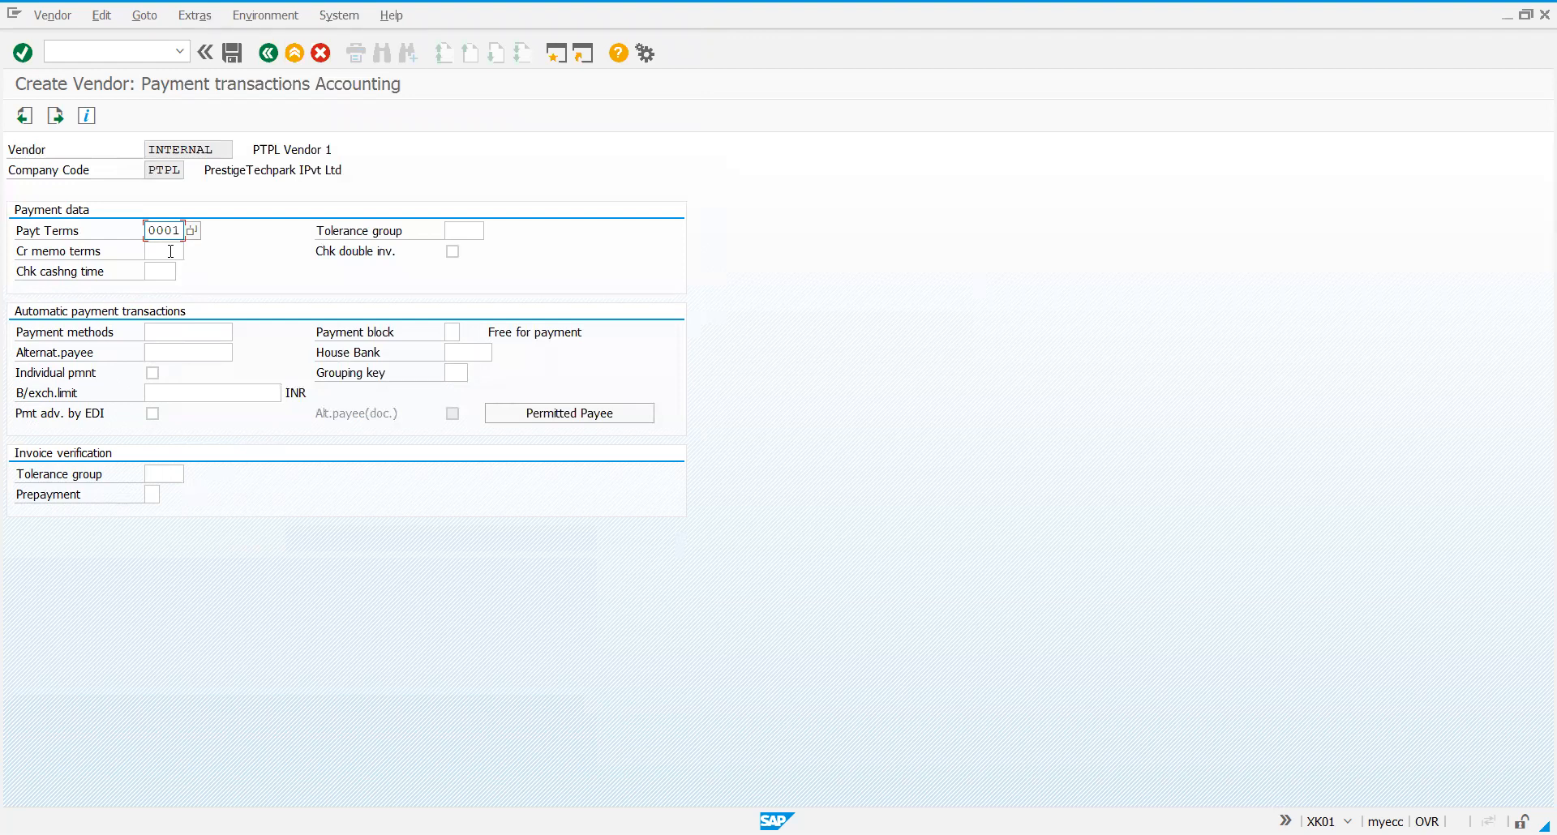
{"action": "key", "text": "Return"}
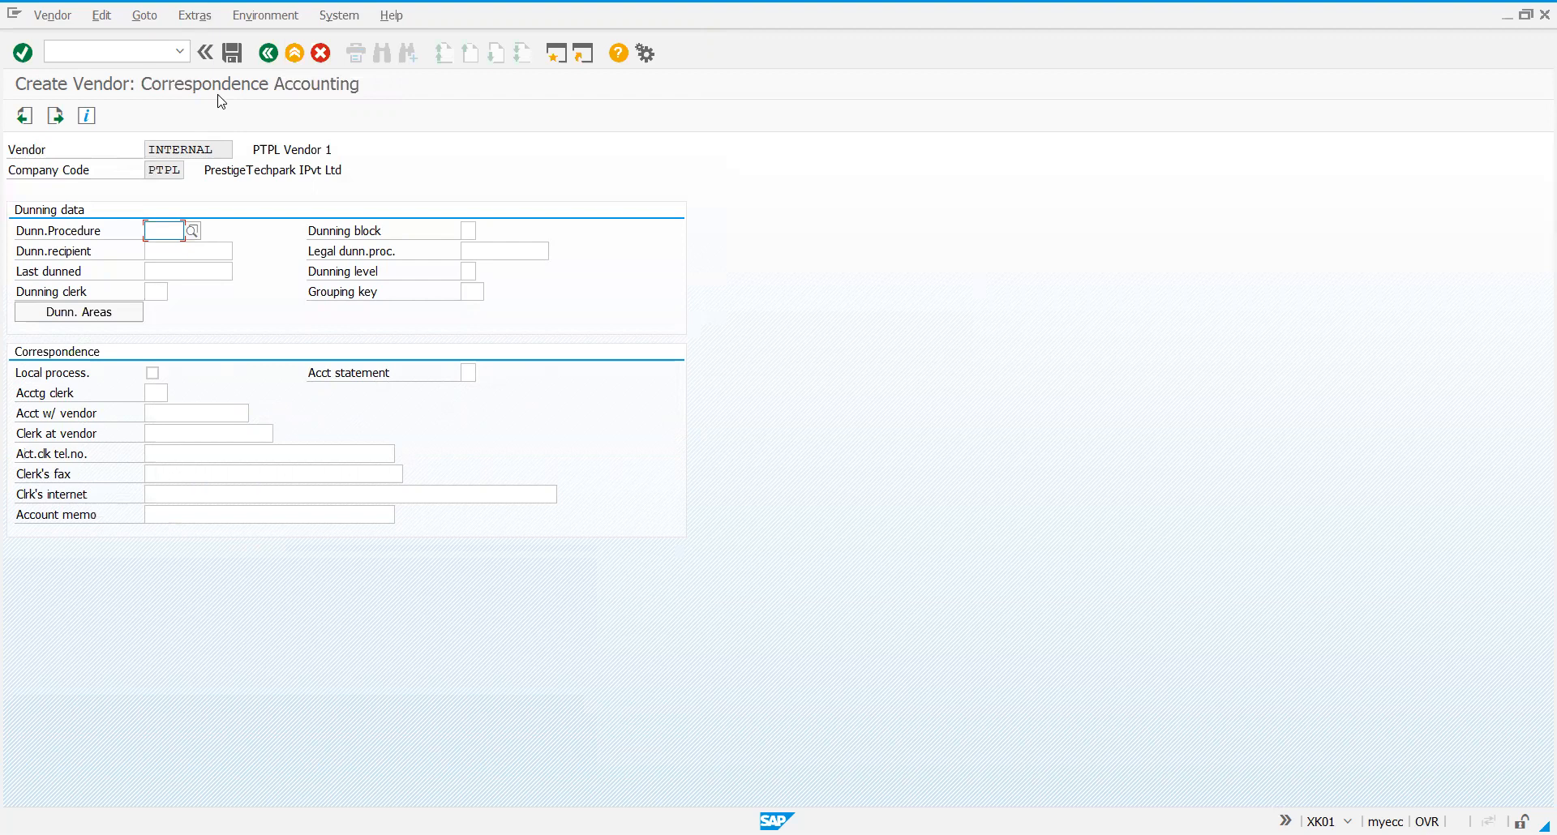
{"action": "key", "text": "Return"}
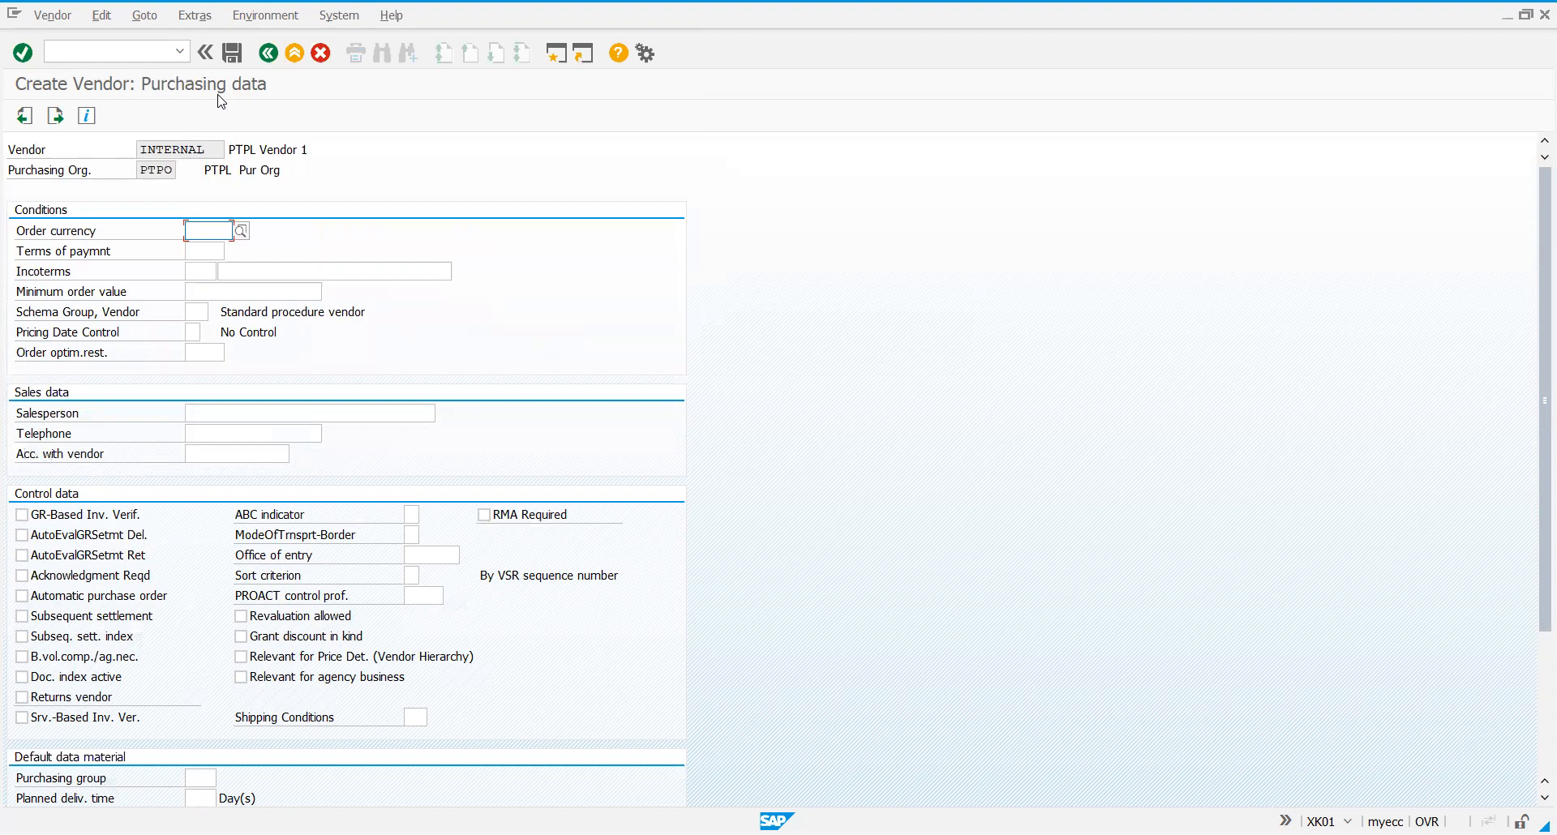
Step: Set the purchasing order currency to INR and the terms of payment to 0001
{"action": "type", "text": "IN"}
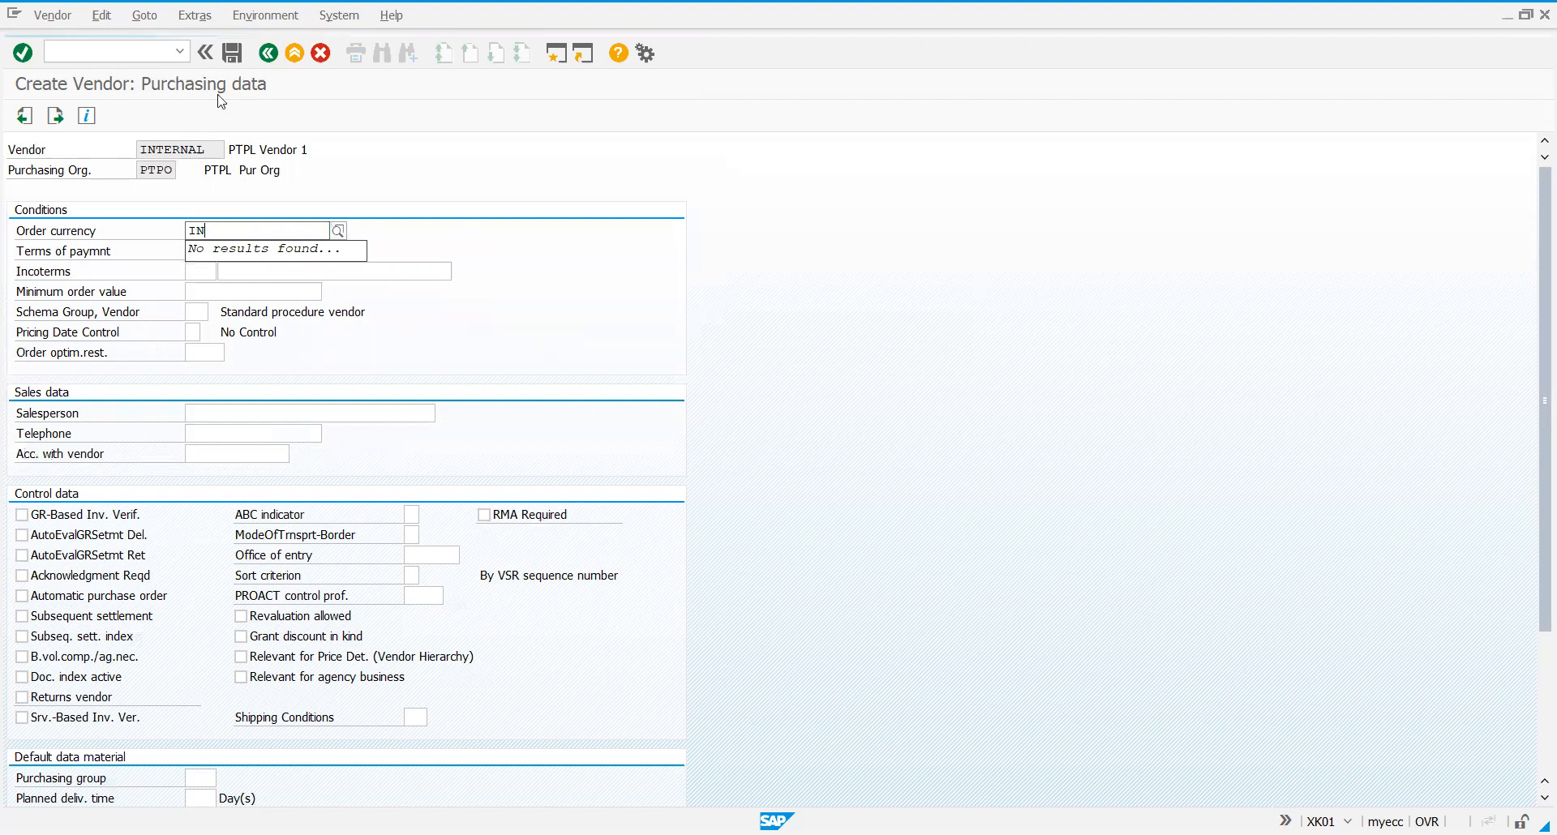
{"action": "type", "text": "R"}
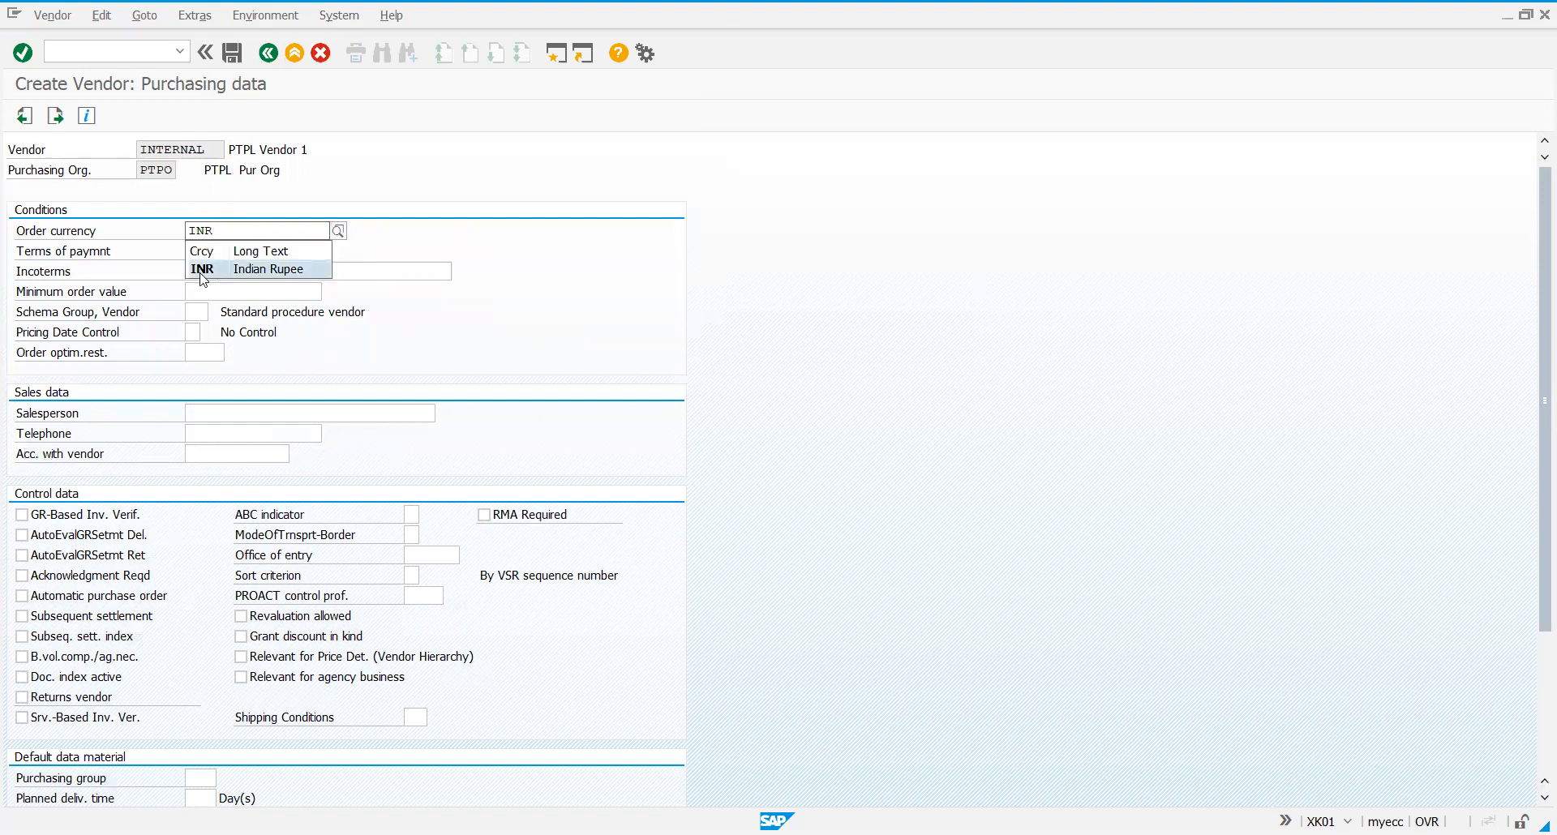
{"action": "left_click", "coordinate": [195, 251]}
{"action": "type", "text": "000"}
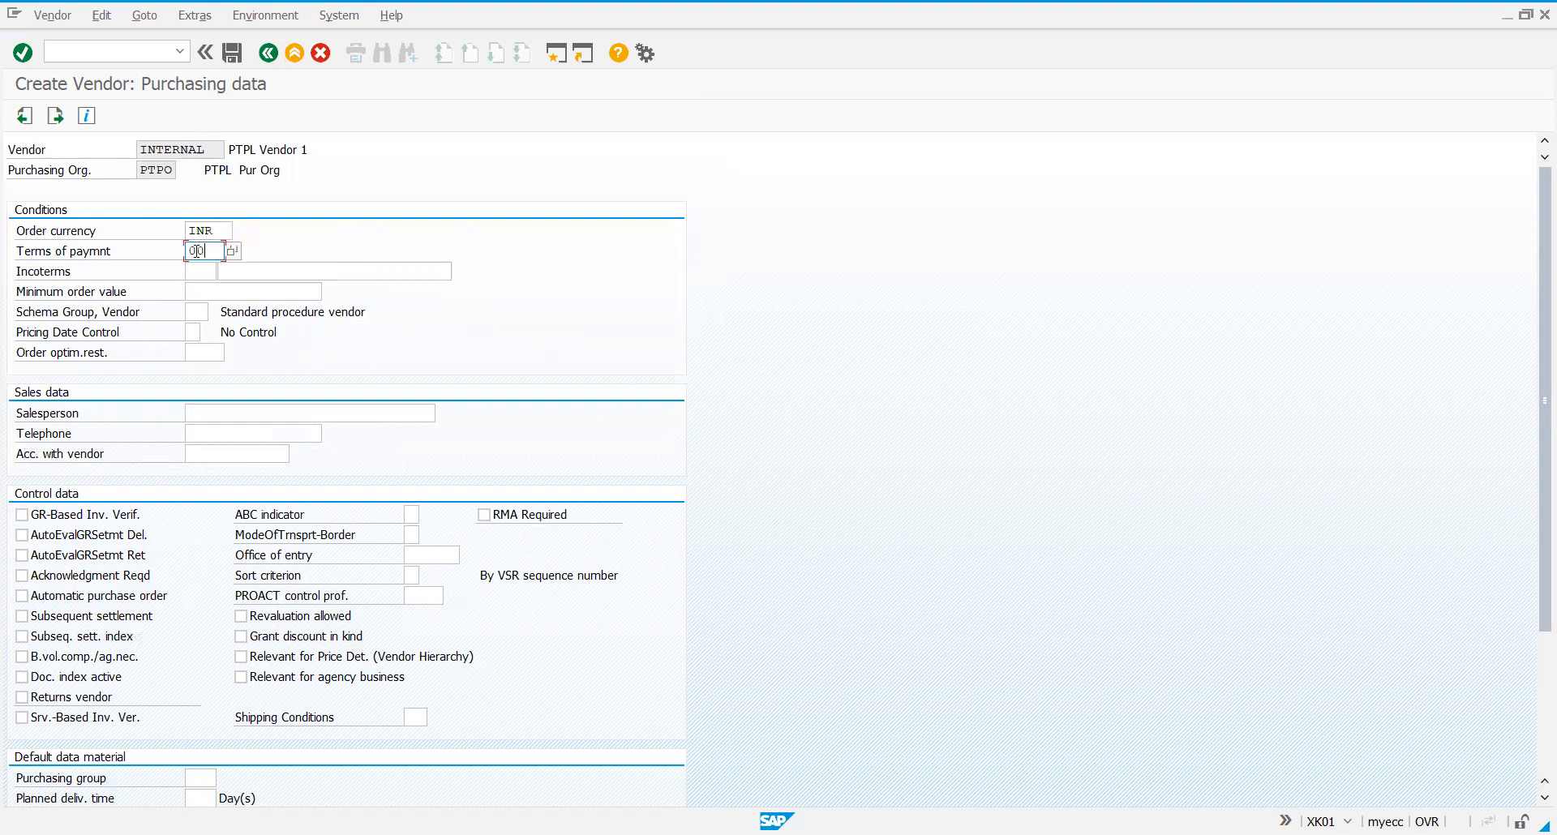
{"action": "type", "text": "1"}
Step: Set the Incoterms to CFR with the description "costs and freight"
{"action": "left_click", "coordinate": [199, 269]}
{"action": "type", "text": "CFR"}
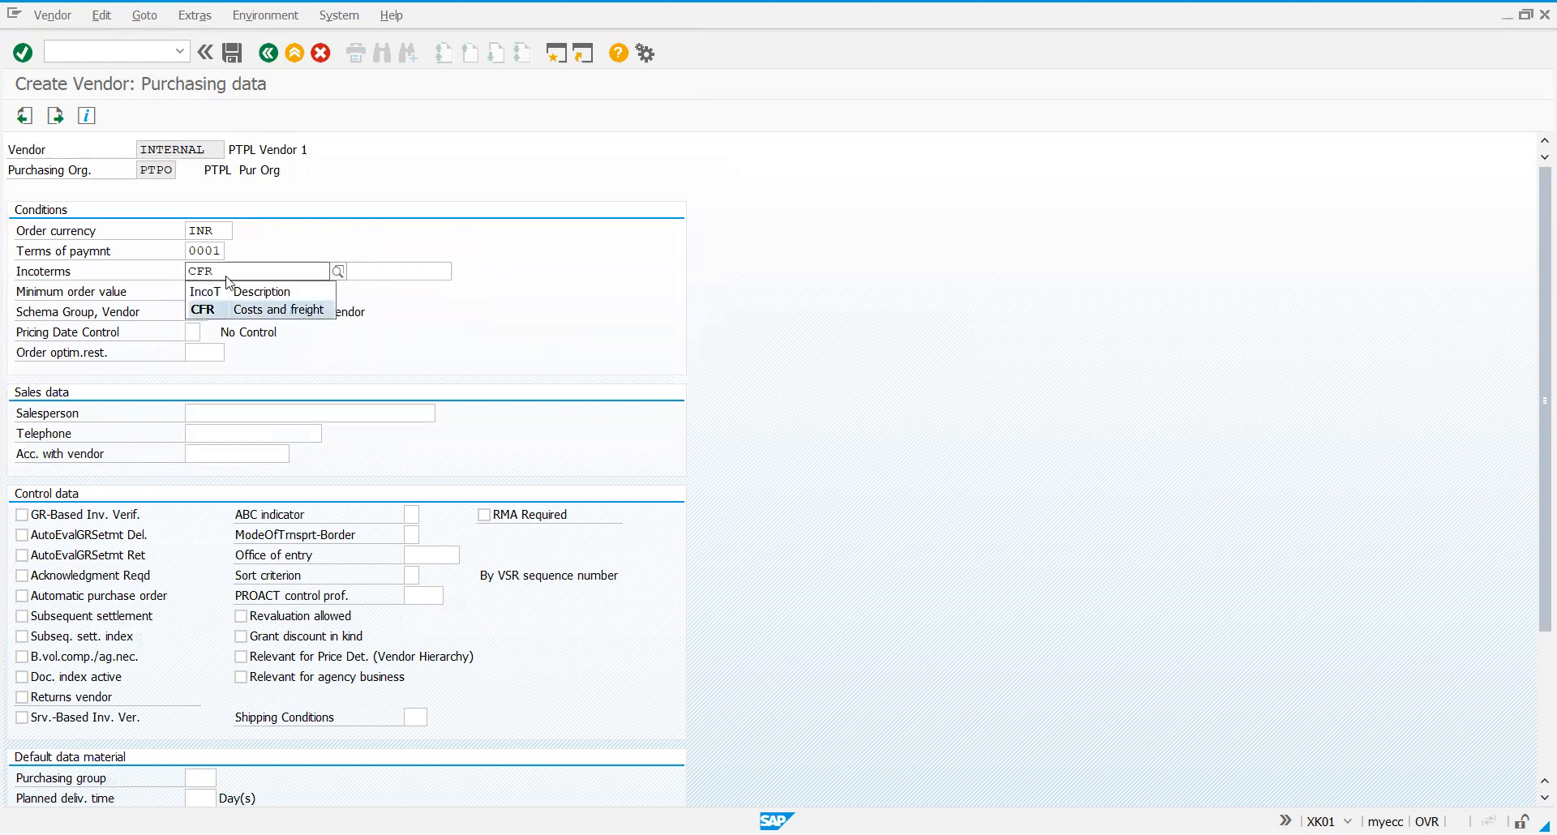
{"action": "key", "text": "Return"}
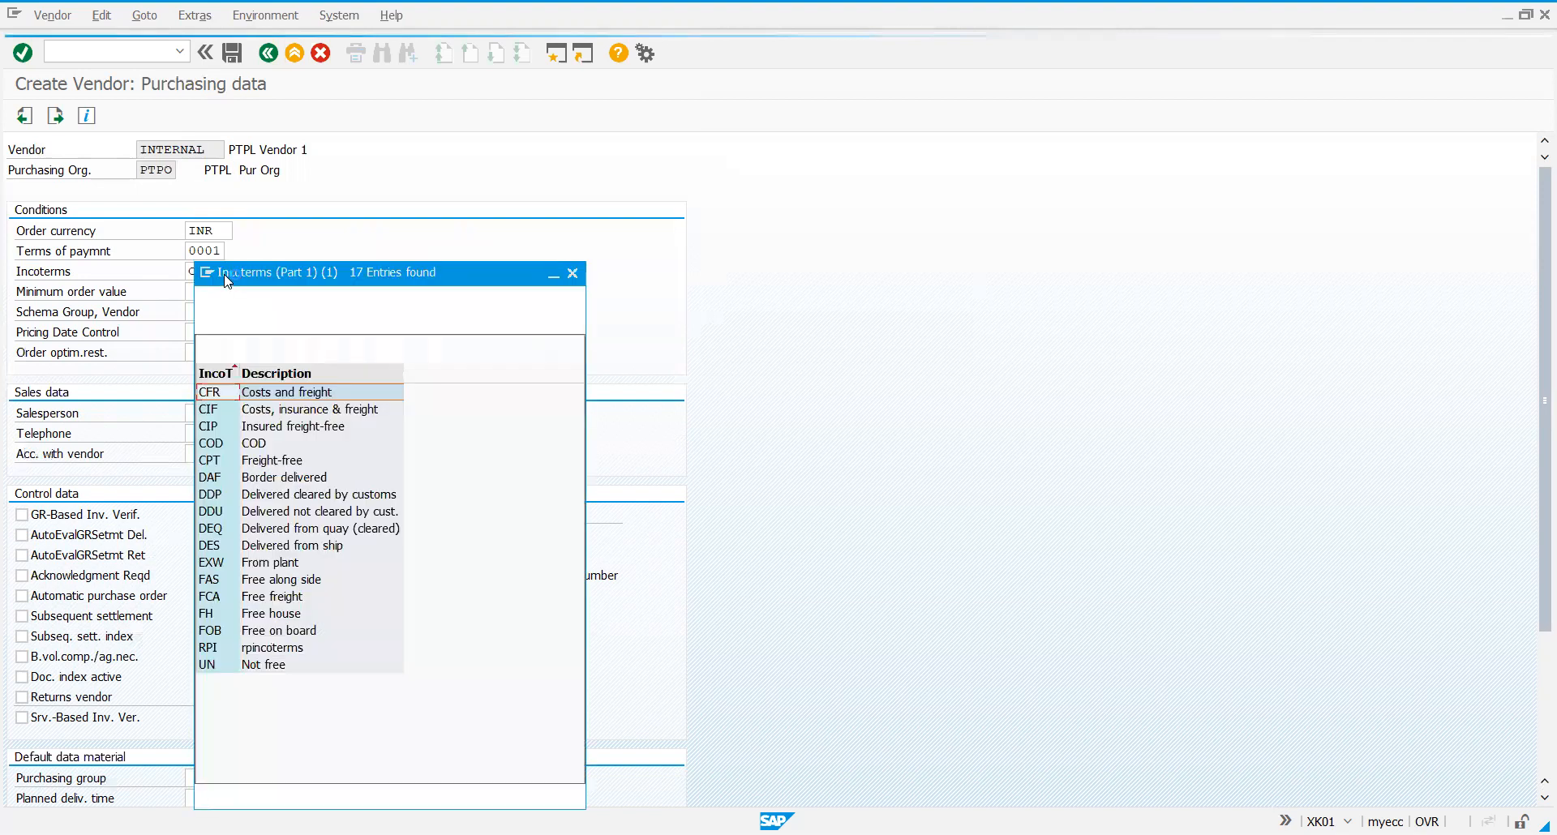
{"action": "left_click_drag", "start_coordinate": [241, 276], "coordinate": [325, 130]}
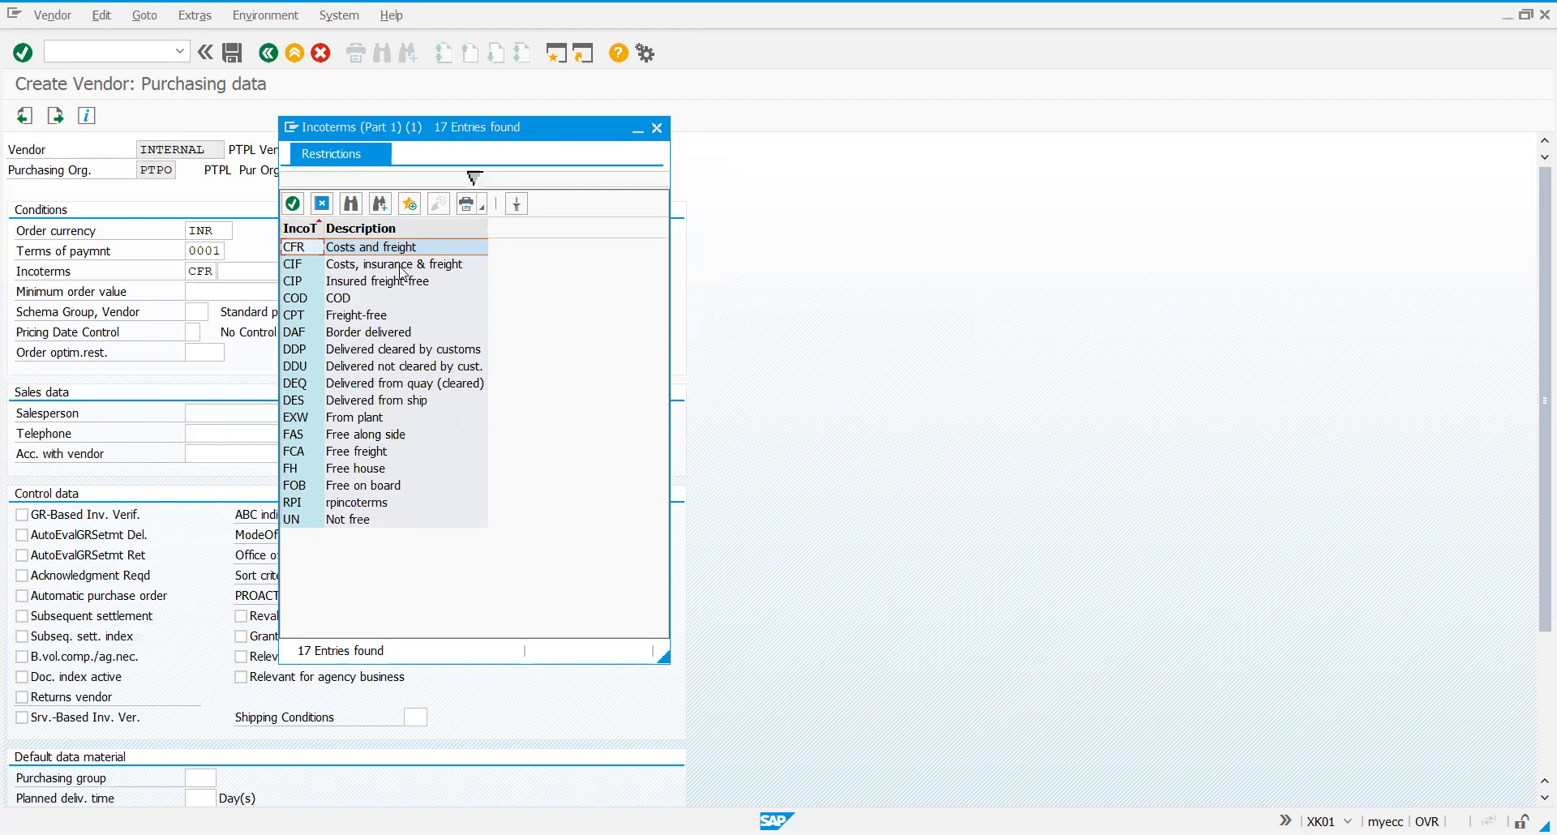
{"action": "left_click", "coordinate": [309, 300]}
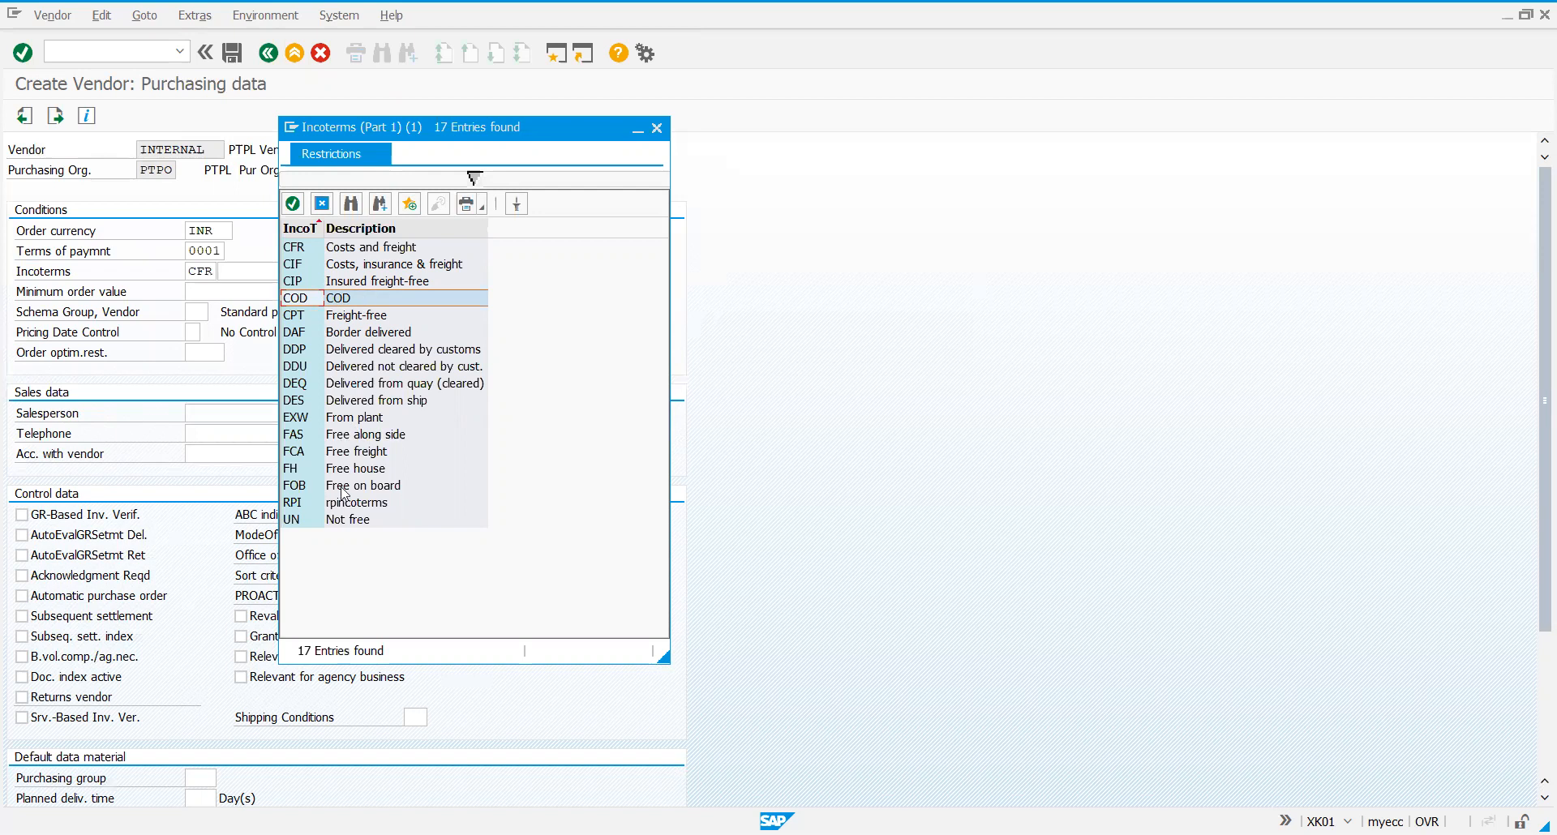
{"action": "double_click", "coordinate": [296, 248]}
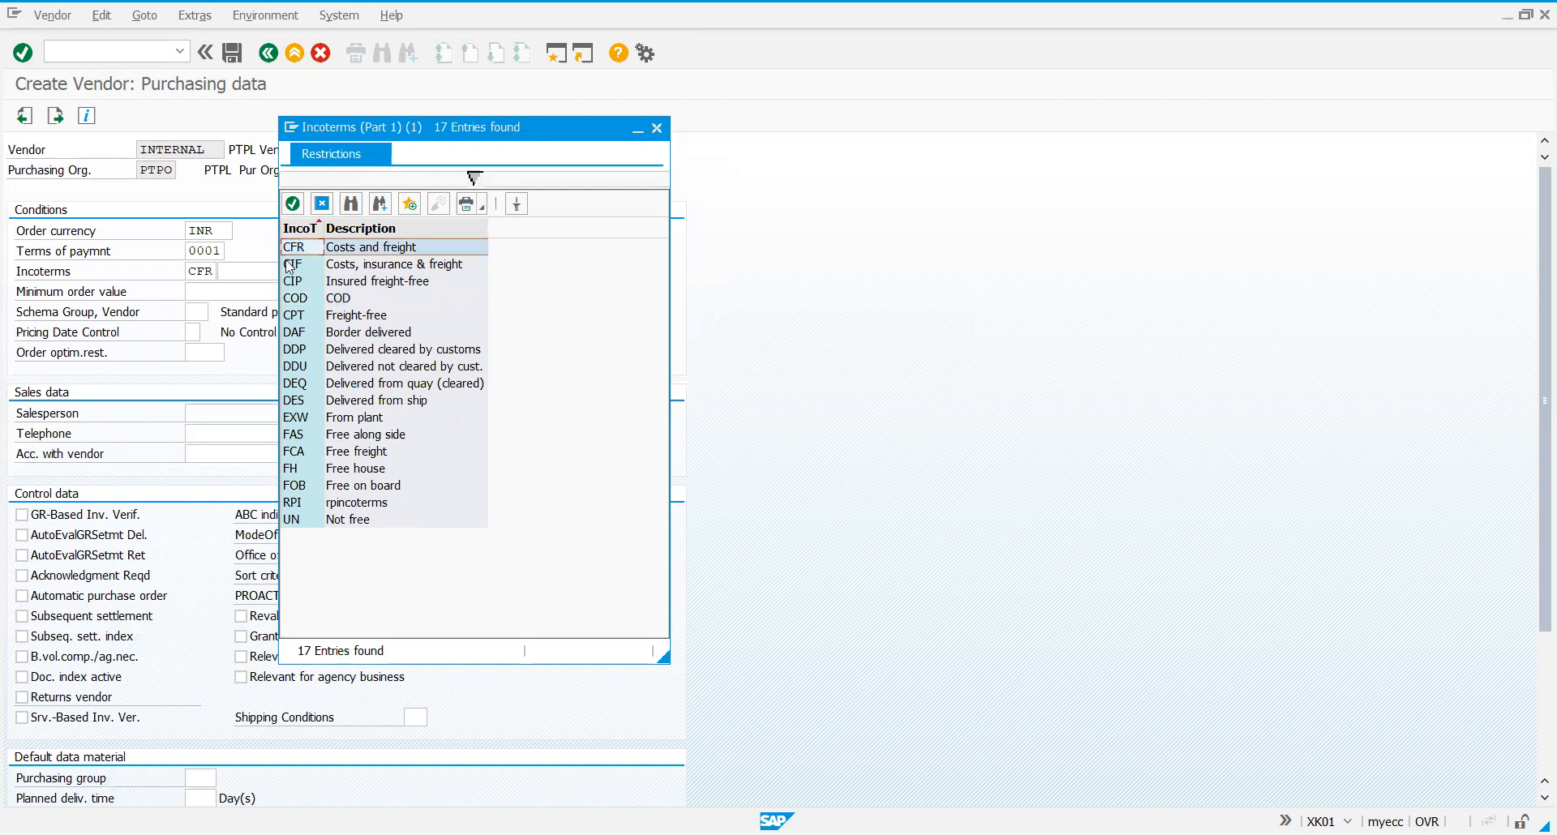
{"action": "left_click", "coordinate": [284, 264]}
{"action": "type", "text": "cos"}
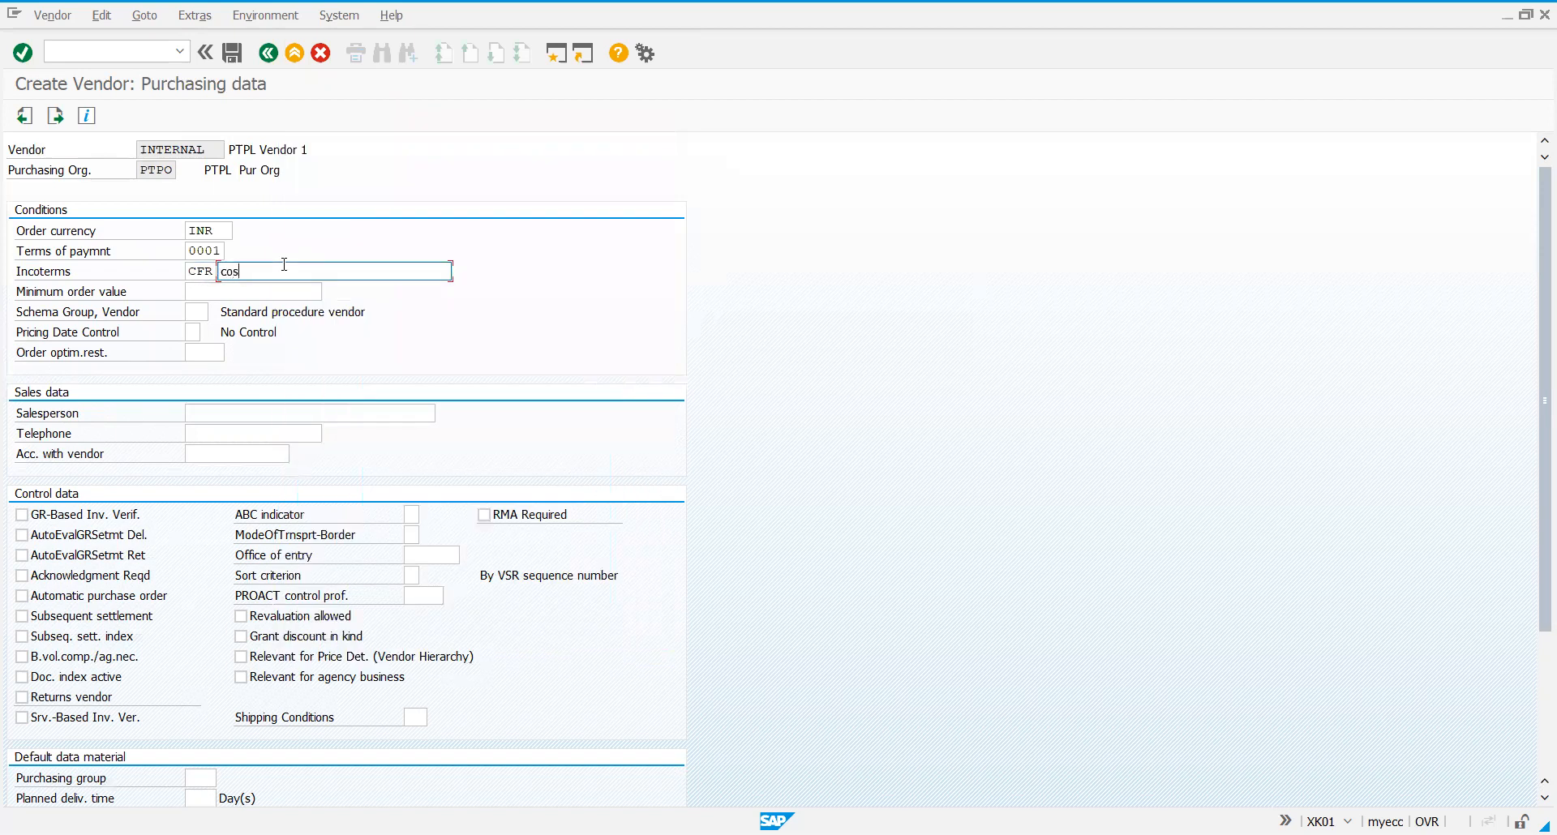
{"action": "type", "text": "ts and freight"}
Step: Complete the purchasing data, leave the partner functions empty, and save the new vendor
{"action": "key", "text": "Return"}
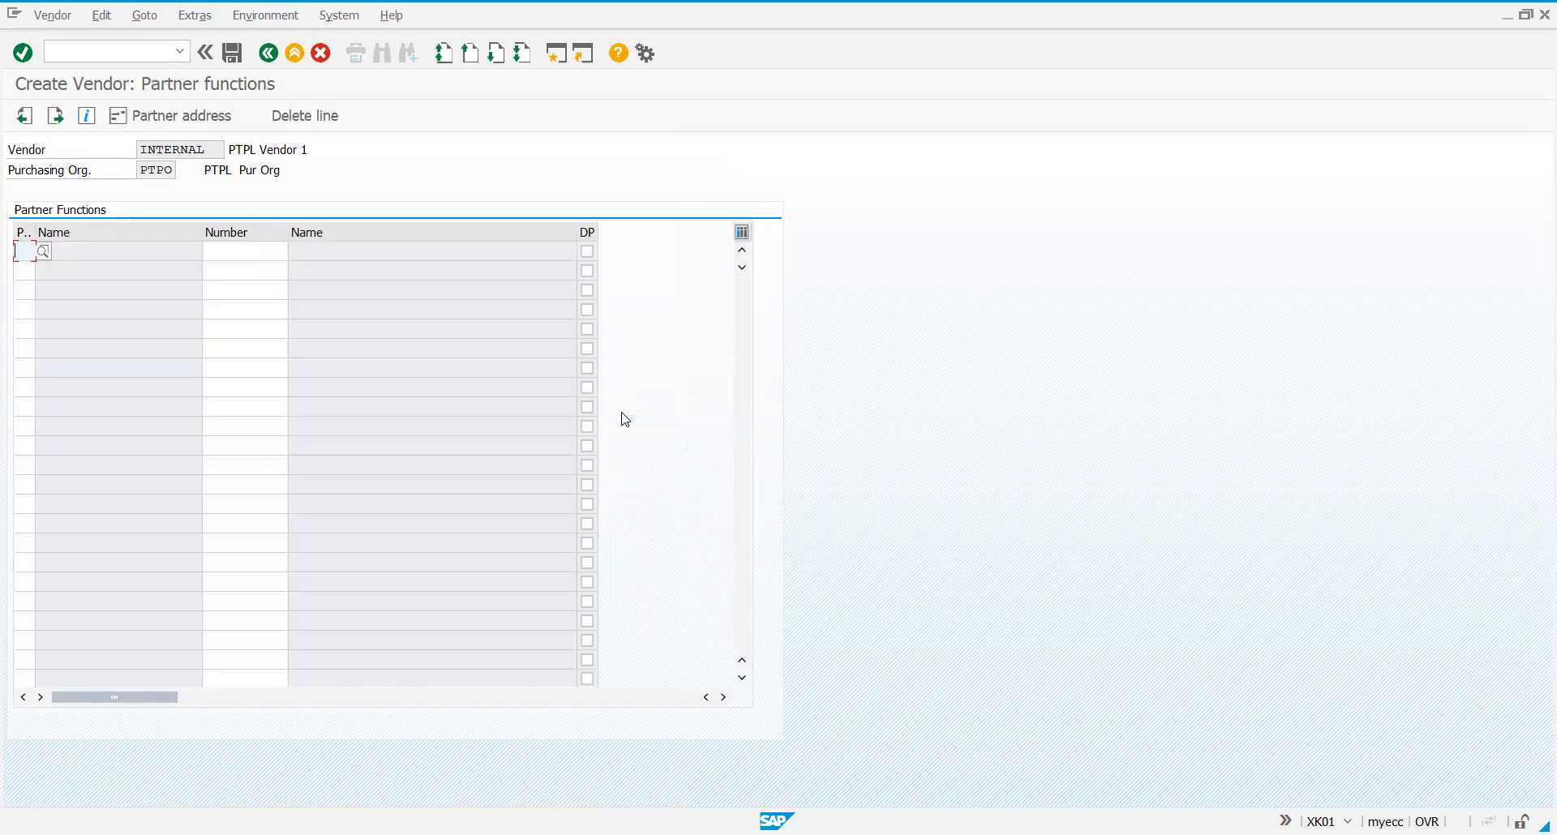
{"action": "key", "text": "Return"}
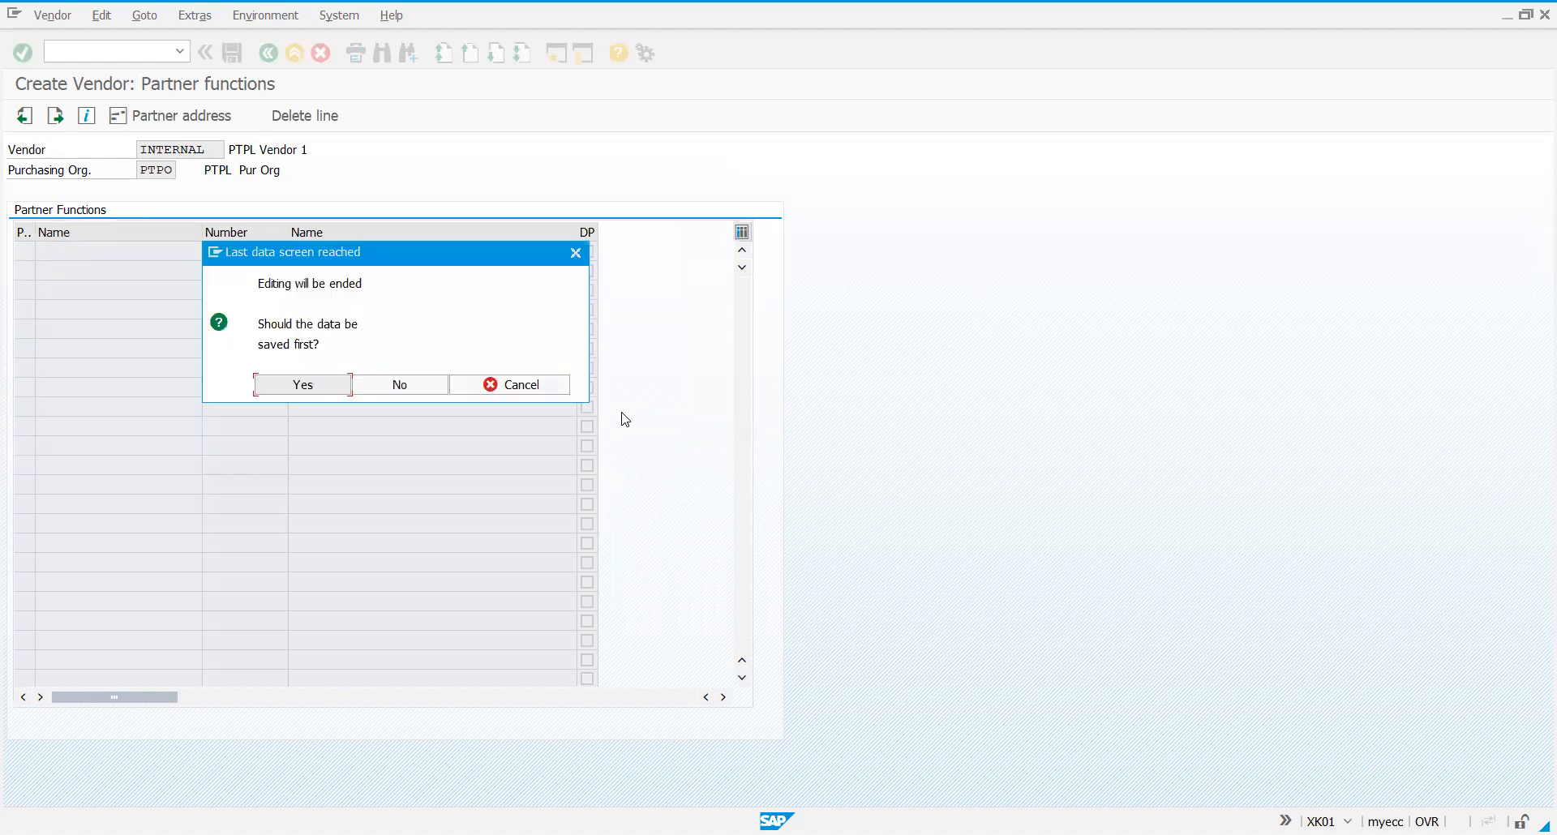
{"action": "left_click", "coordinate": [302, 387]}
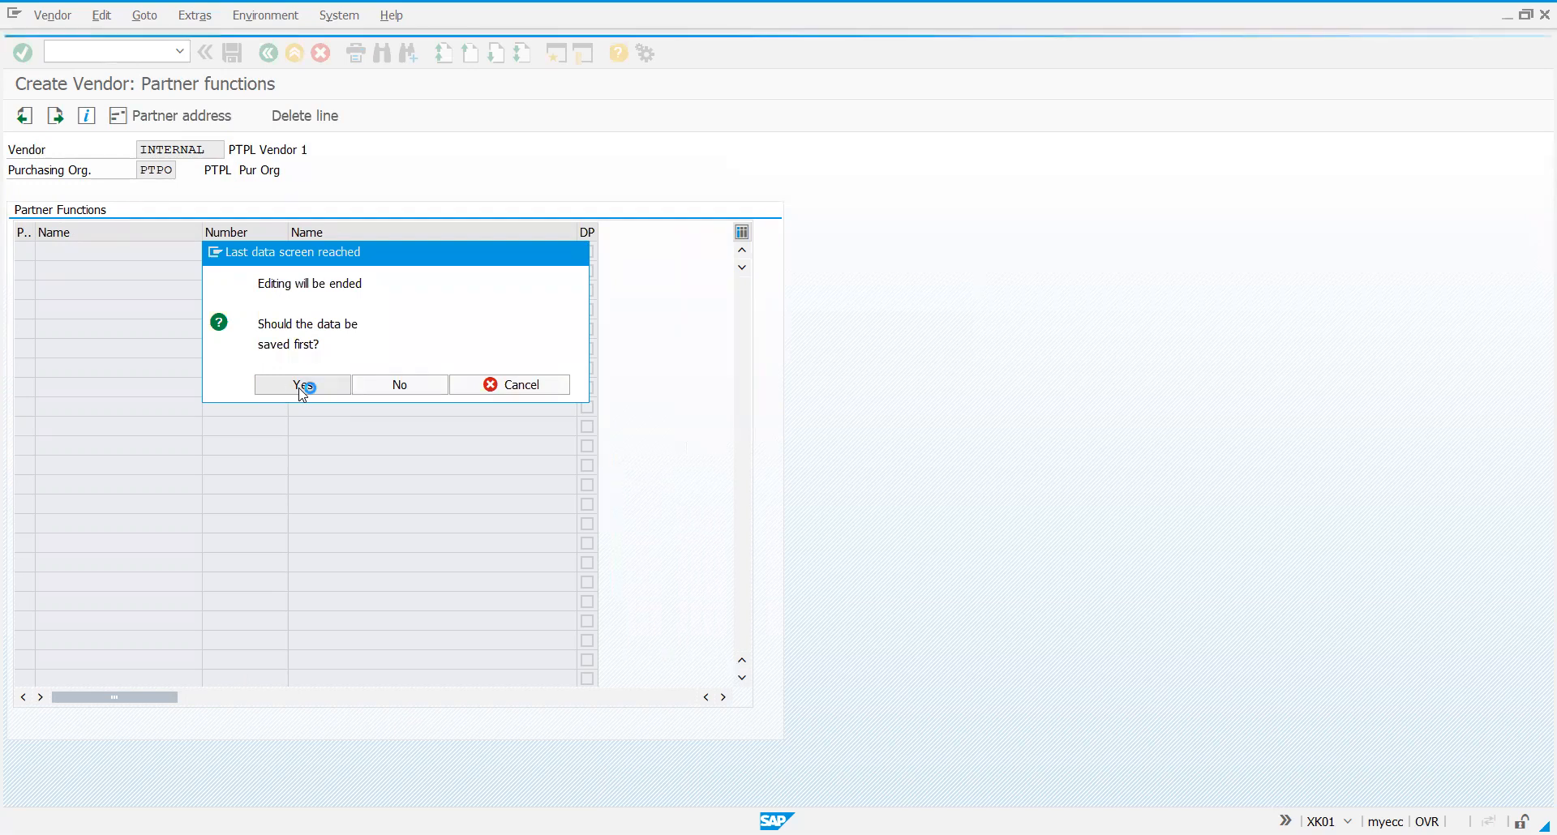